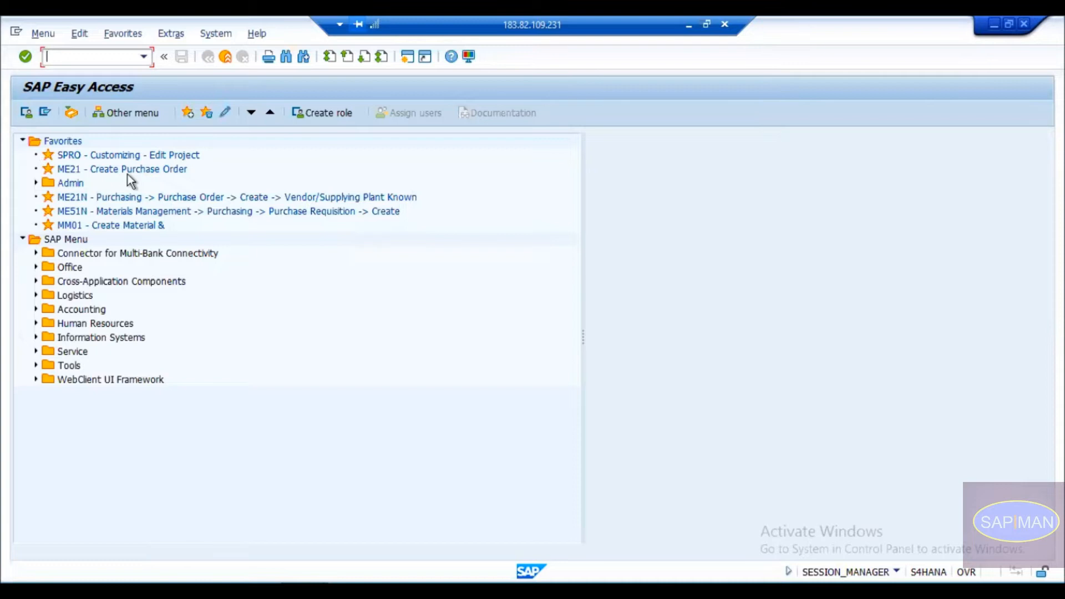
Open the MRP Live transaction MD01N.
type("md01")
key("Return")
key("F3")
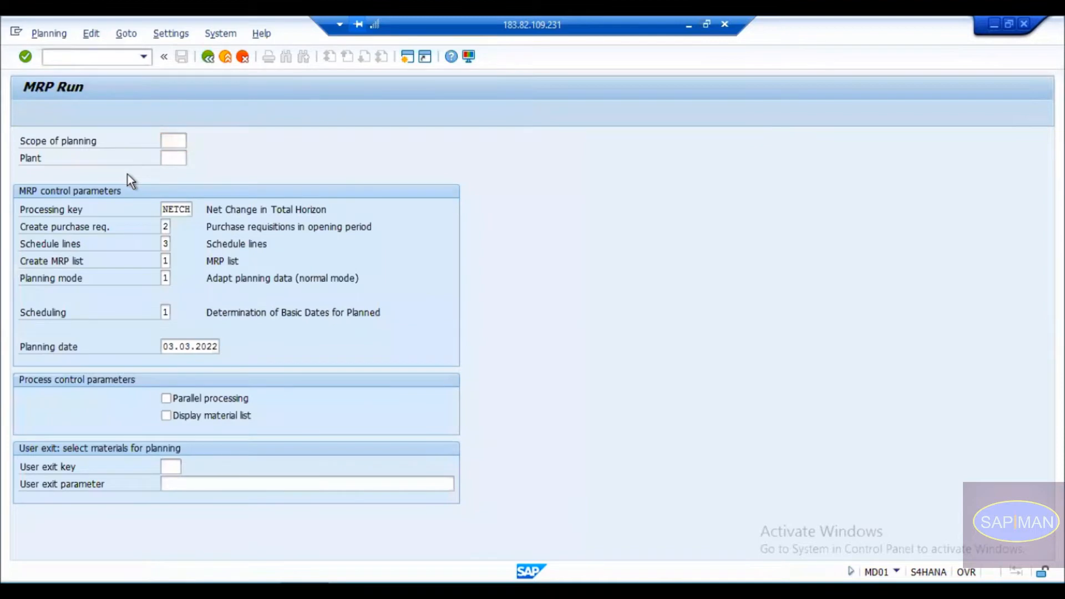
type("md01")
key("Return")
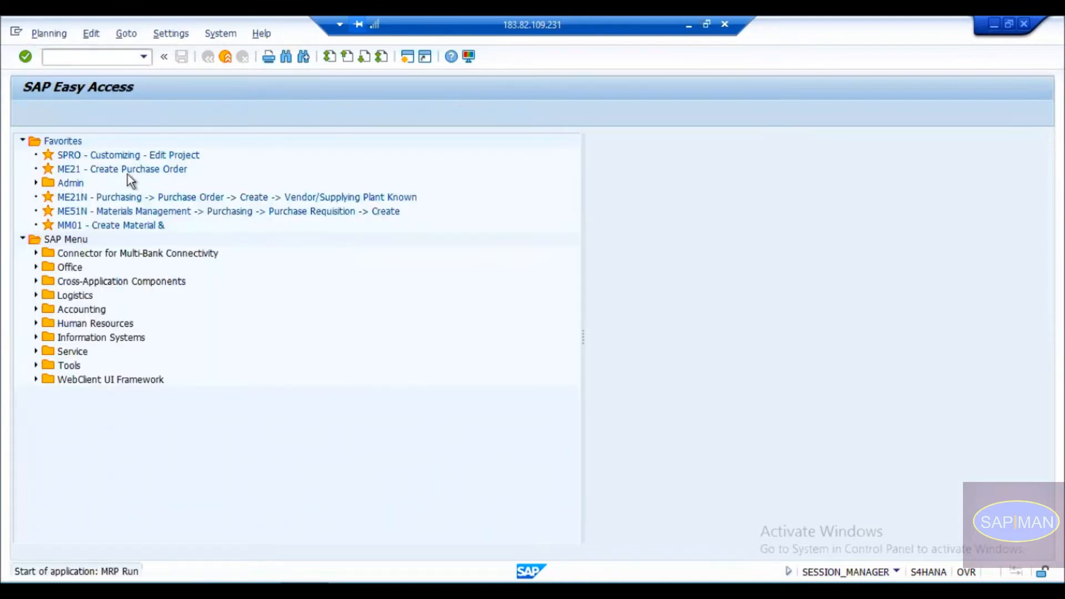
key("F3")
type("md01n")
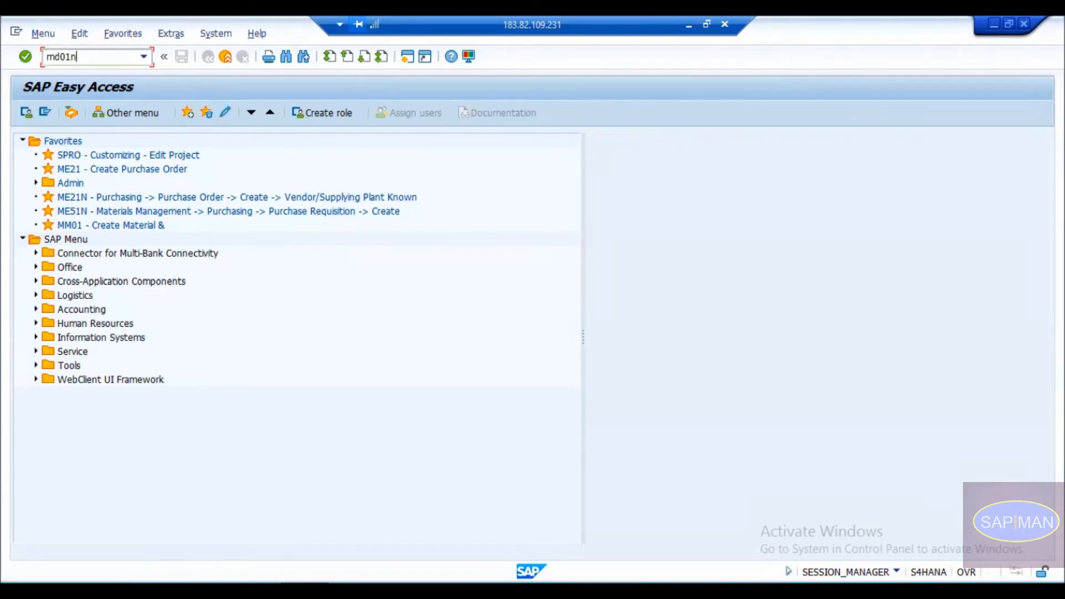
key("Return")
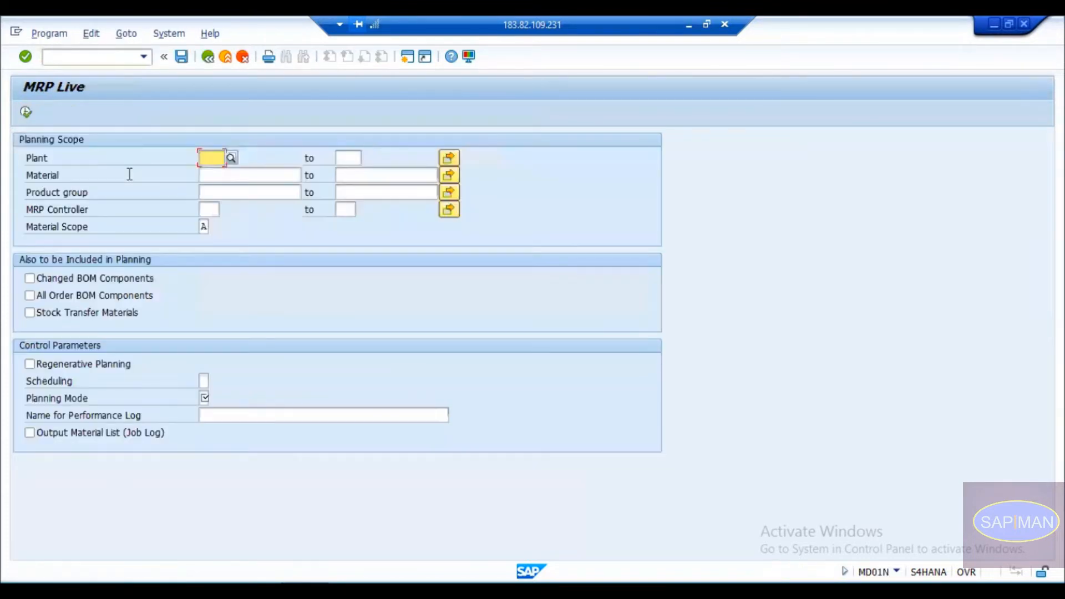
Enter plant 1710 and include order BOM, stock transfer and changed BOM components.
type("1710")
key("Down")
key("Return")
left_click(215, 177)
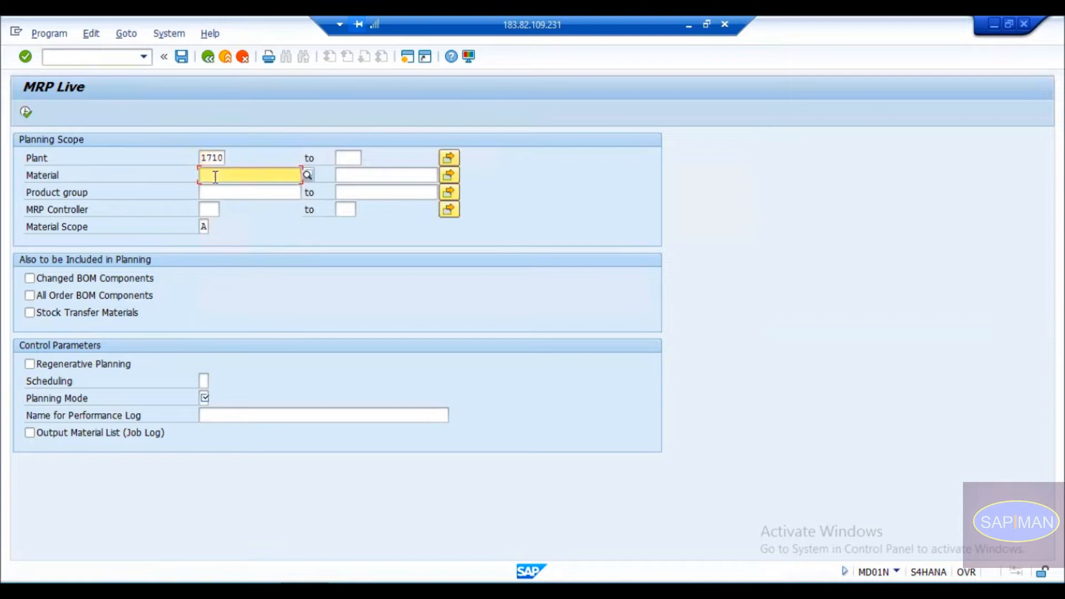
left_click(240, 194)
left_click(217, 207)
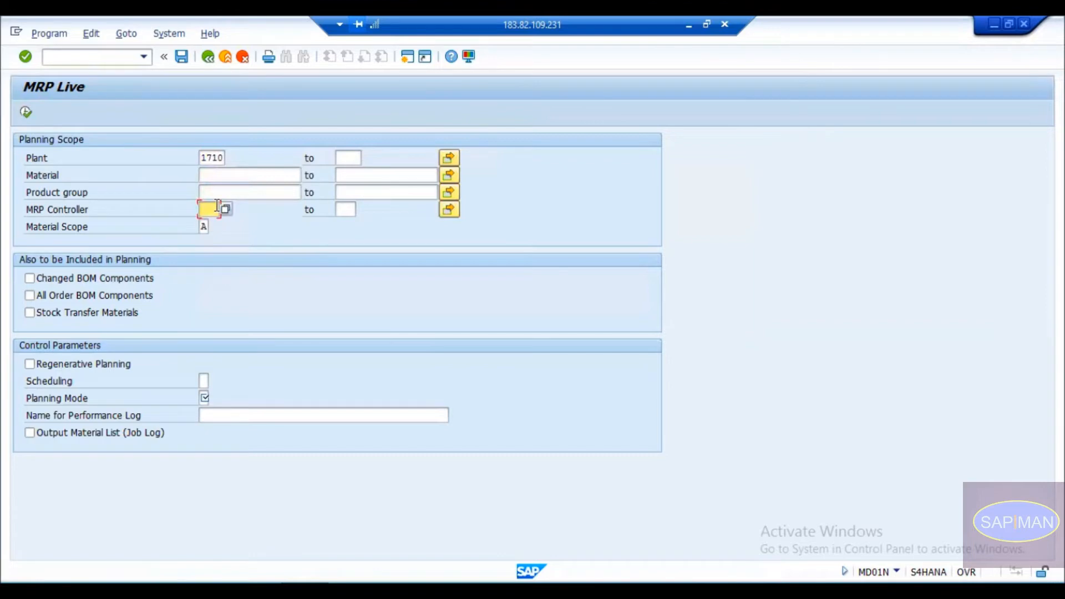
left_click(44, 310)
left_click(44, 309)
left_click(58, 270)
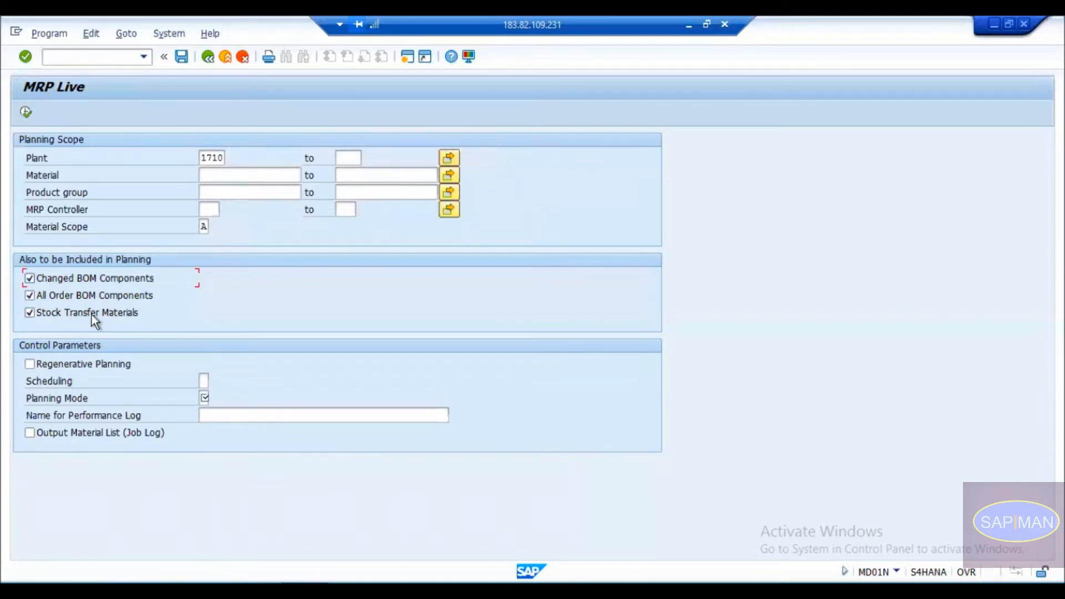
Set Scheduling to 1 (basic dates) and Planning Mode to Adapt Planning Data.
left_click(205, 379)
left_click(213, 381)
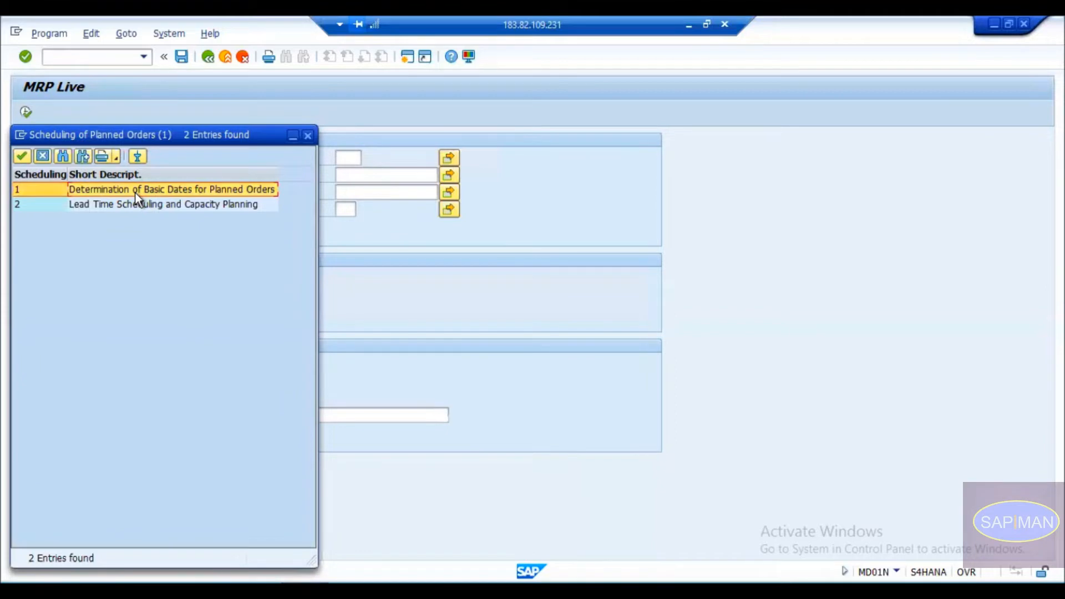
double_click(135, 192)
left_click(207, 398)
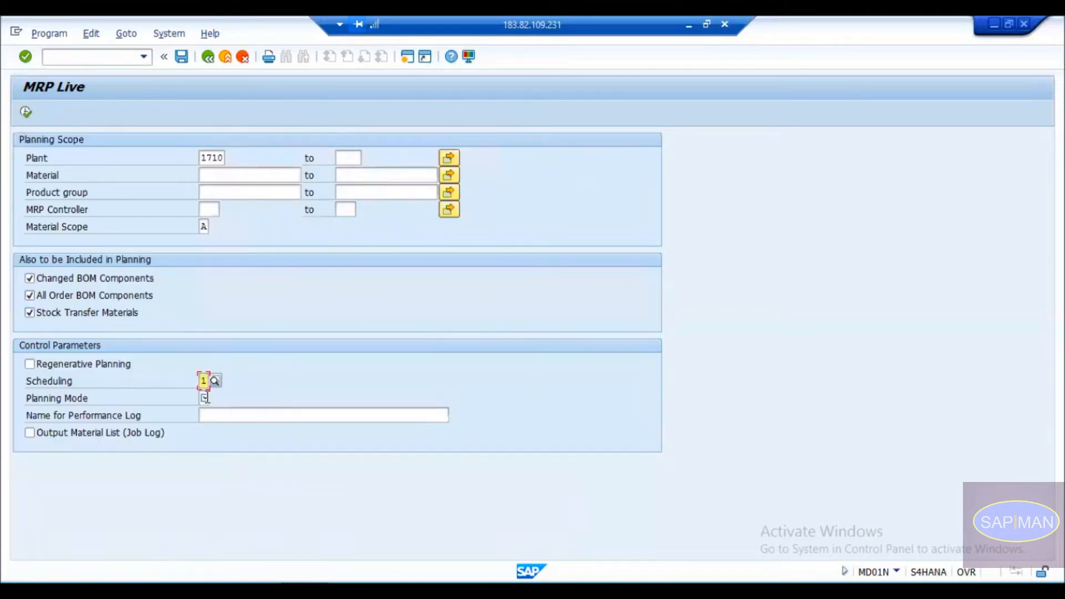
left_click(214, 398)
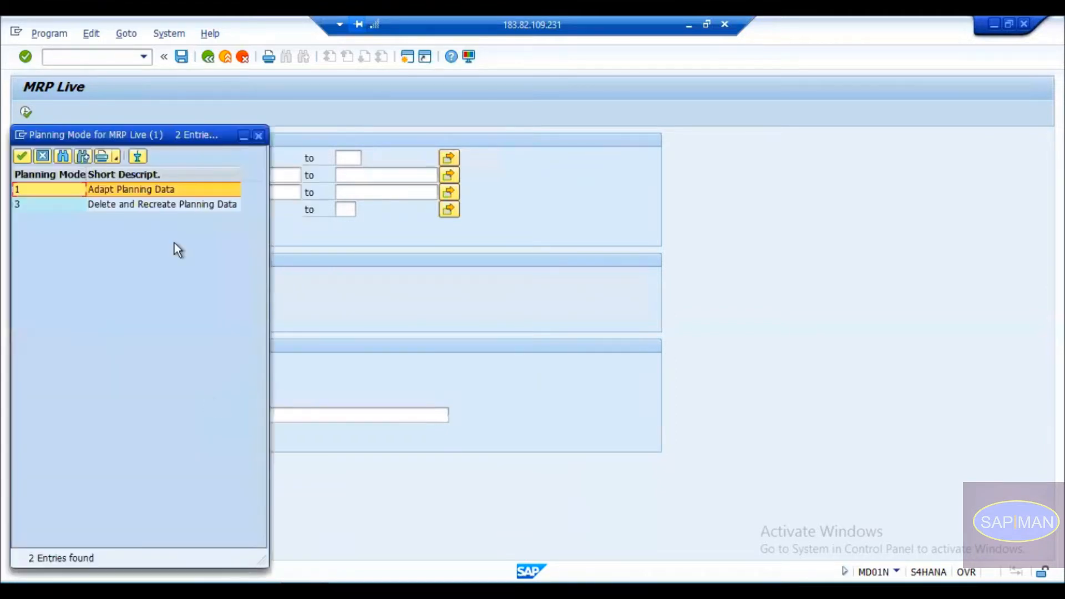
left_click(135, 201)
left_click(129, 189)
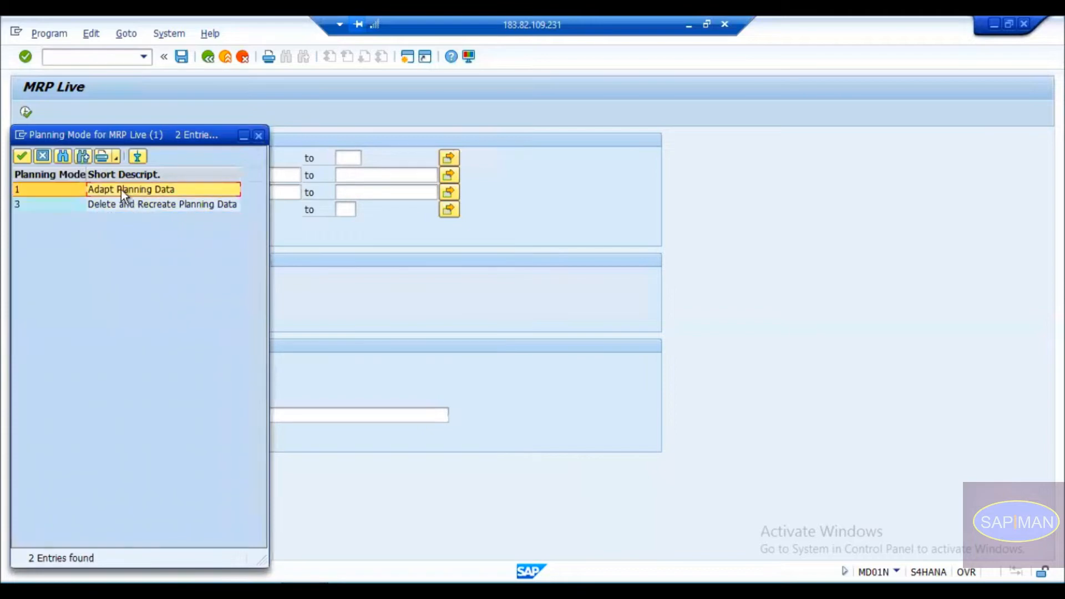
double_click(118, 190)
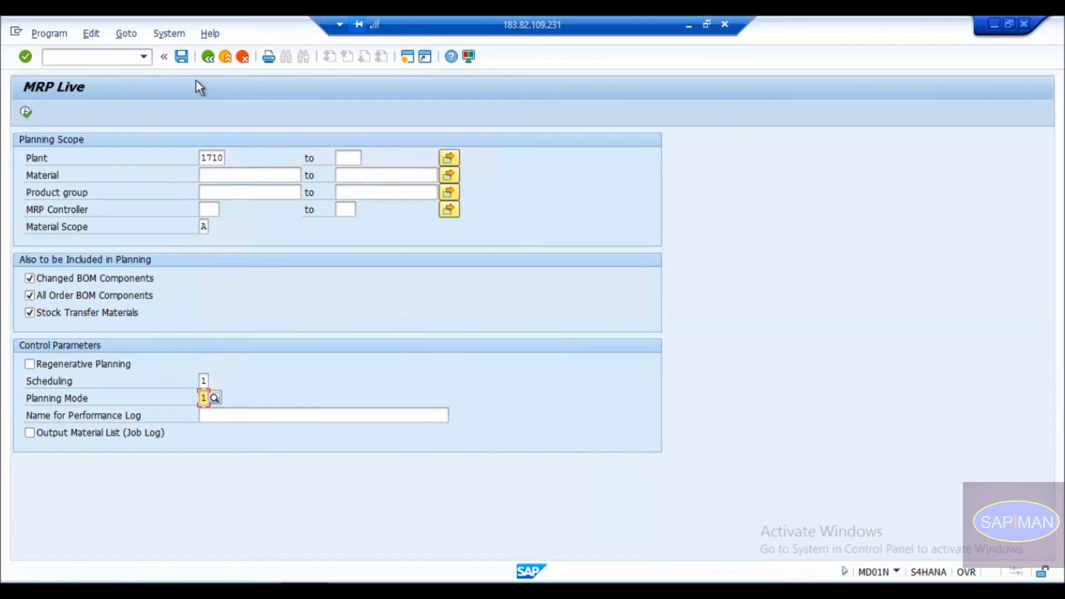
Save the selections as variant '1710 Plant' with description 'Plant Level MRP'.
left_click(208, 159)
left_click_drag(201, 158, 215, 159)
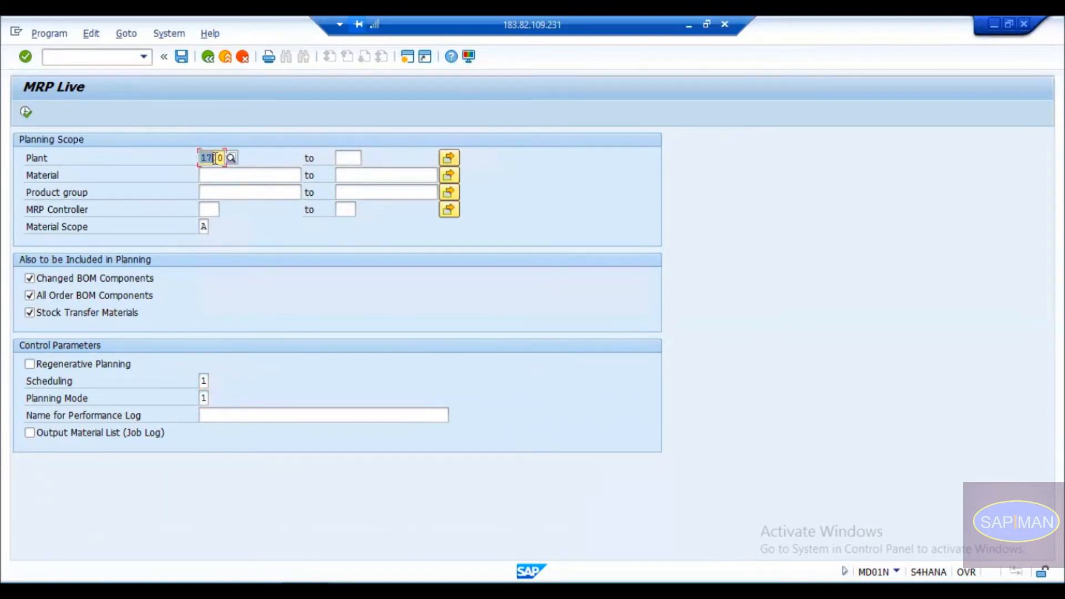
left_click(226, 182)
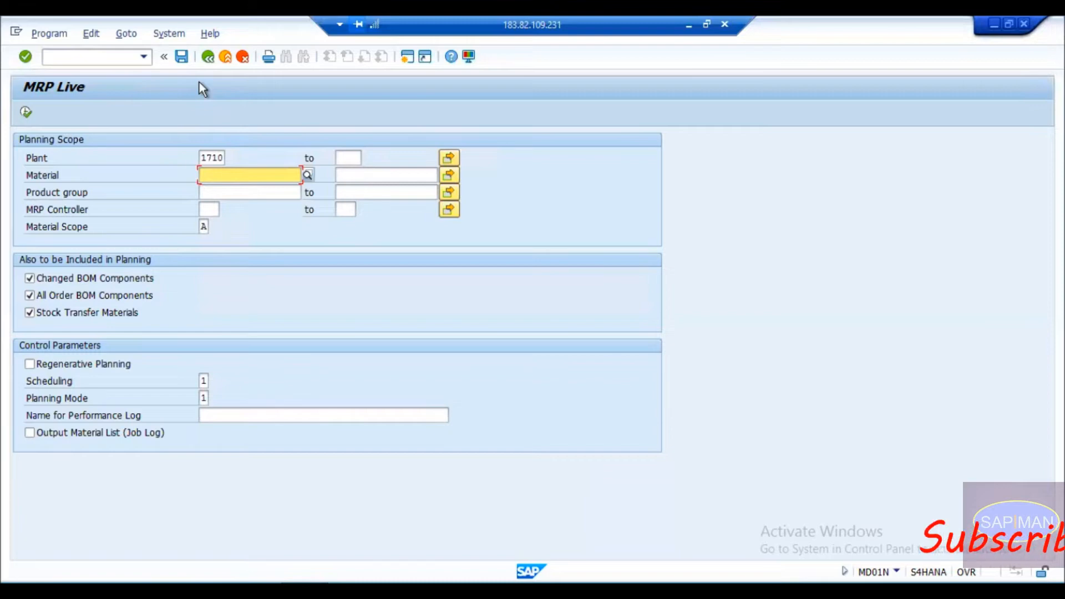
left_click(179, 57)
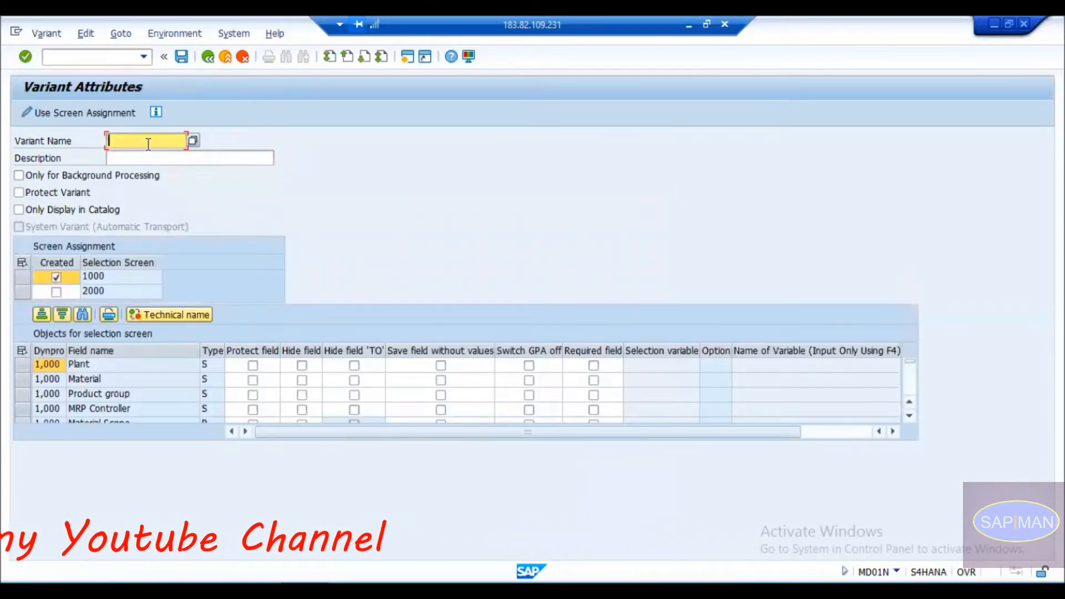
type("1710")
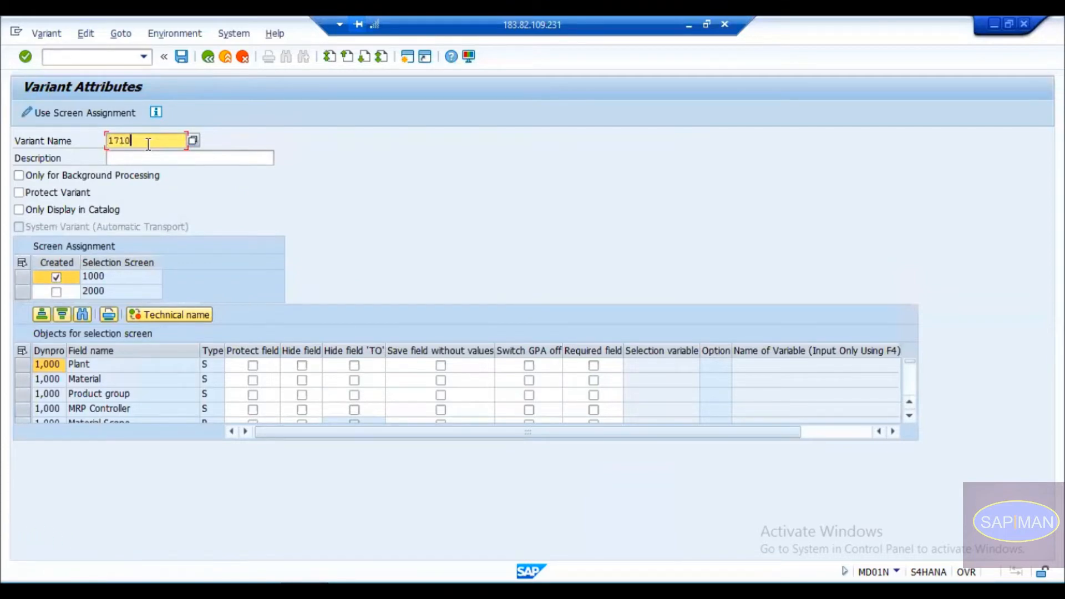
type(" Plant")
key("Tab")
type("Plant Levele")
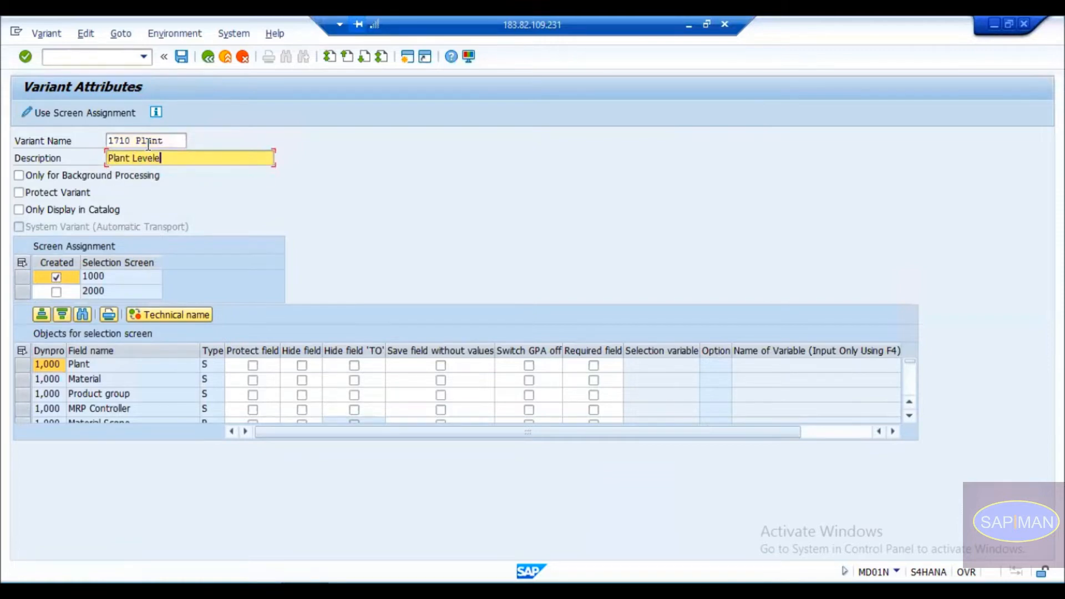
key("BackSpace")
type("MRP")
key("Return")
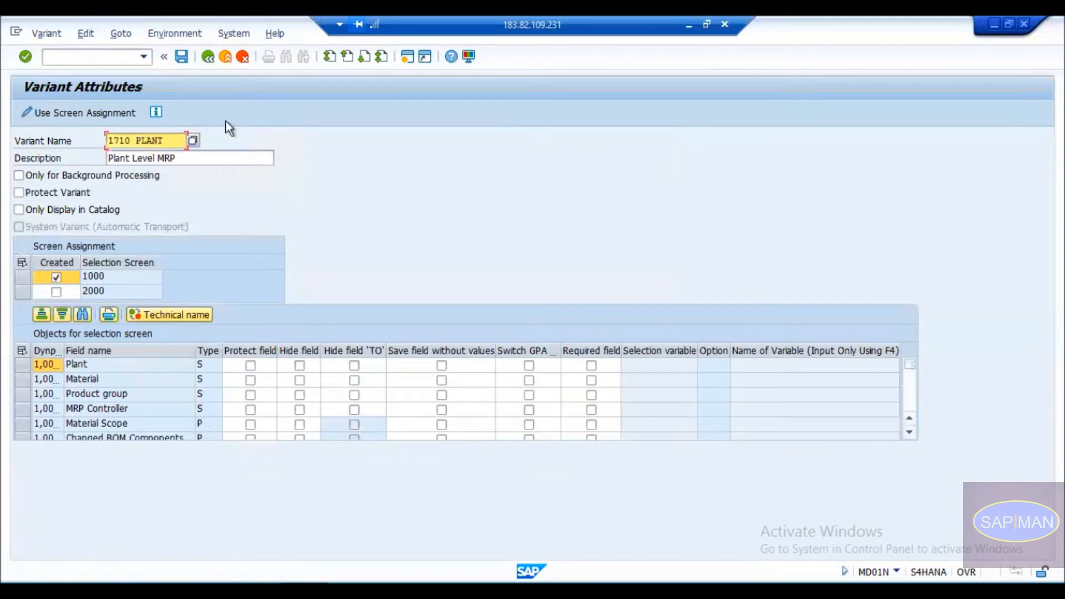
left_click(184, 60)
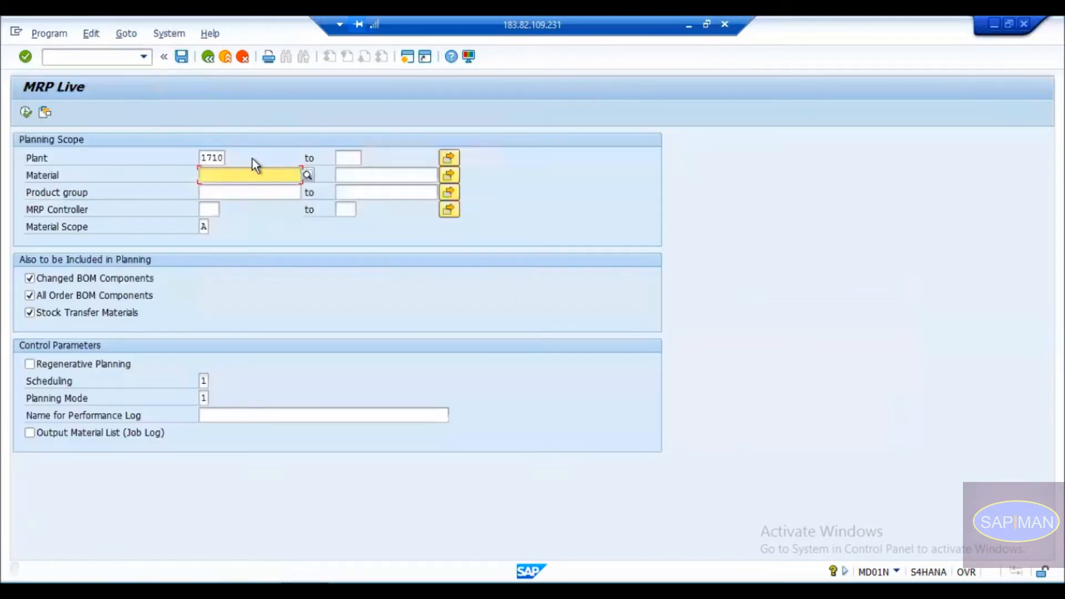
Restart MD01N and load the 1710 PLANT variant's values from the variant list.
left_click(207, 59)
type("md01n")
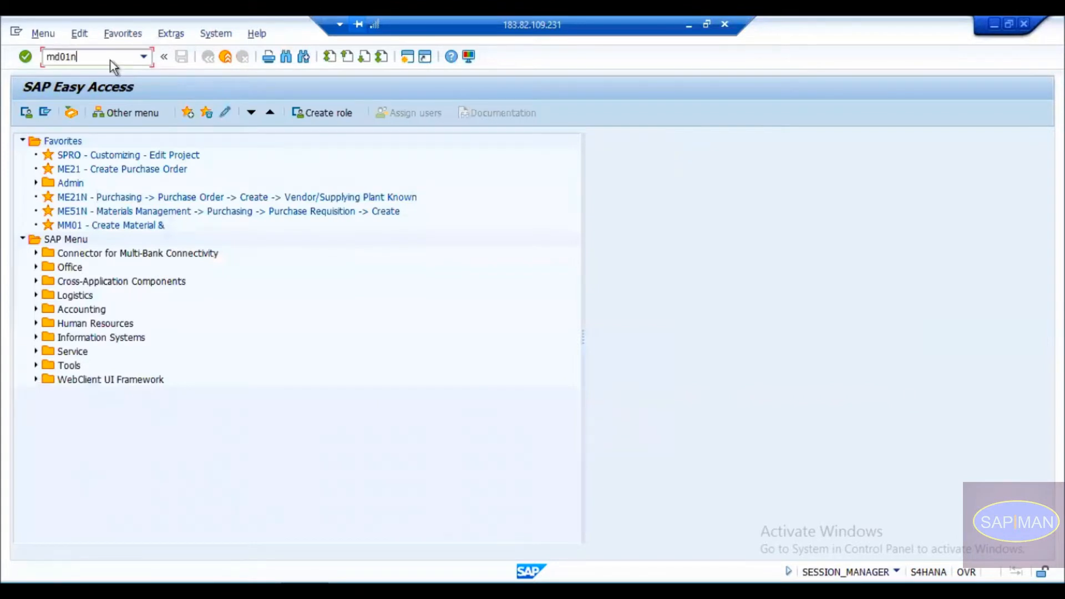
key("Return")
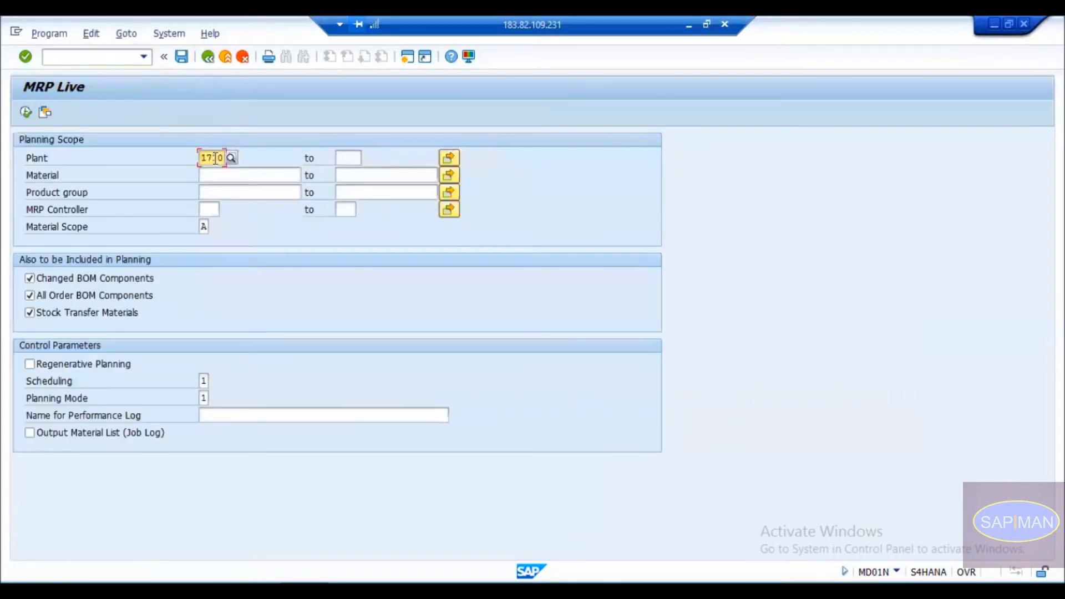
left_click(48, 115)
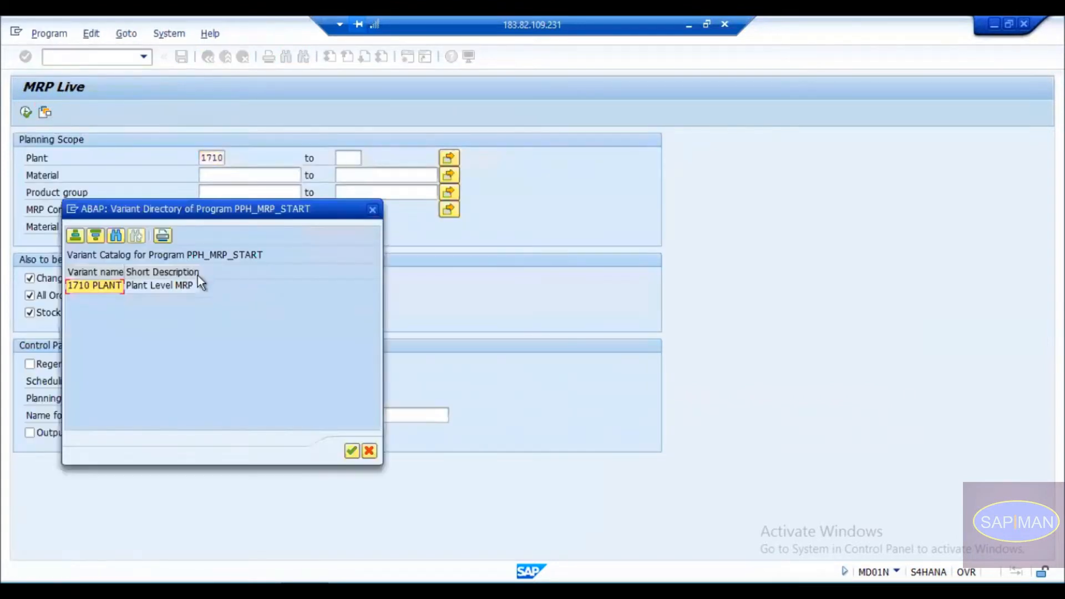
double_click(112, 286)
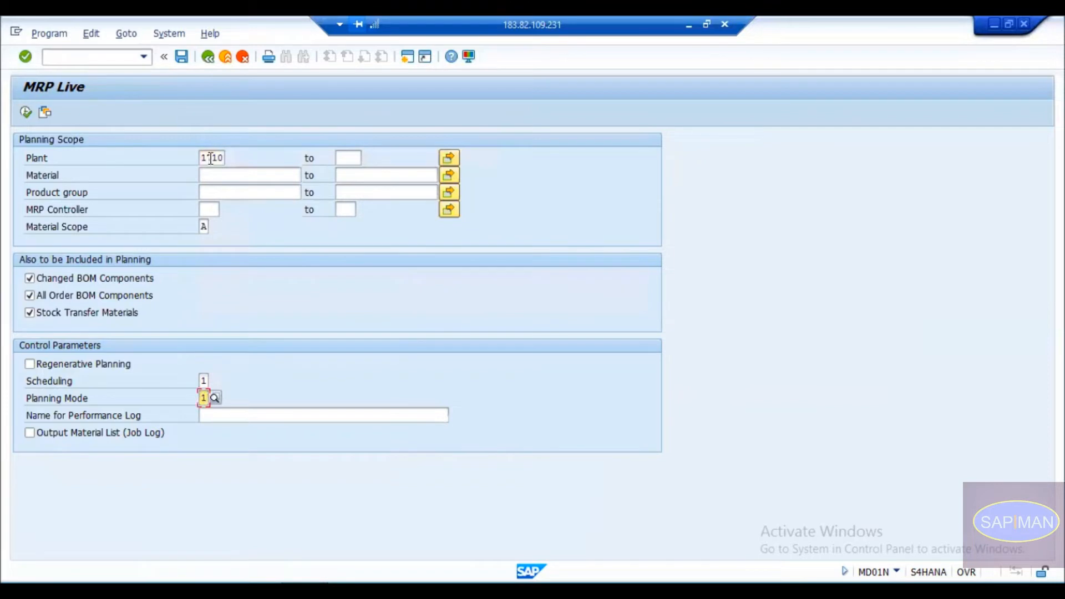
left_click(203, 225)
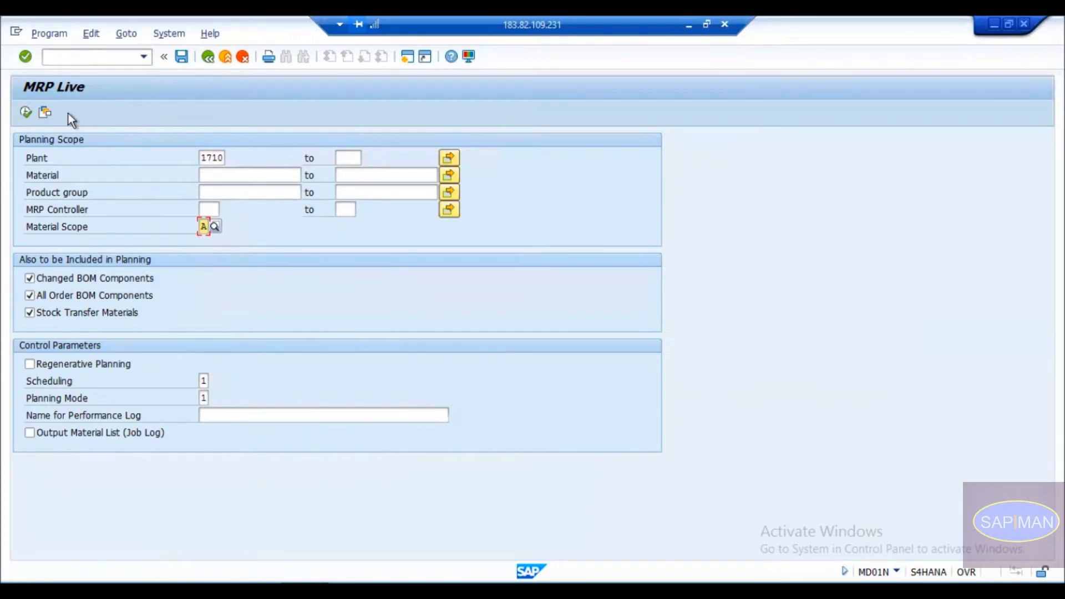
Change the planning plant from 1710 to 1000.
left_click(202, 159)
key("Delete")
key("Delete")
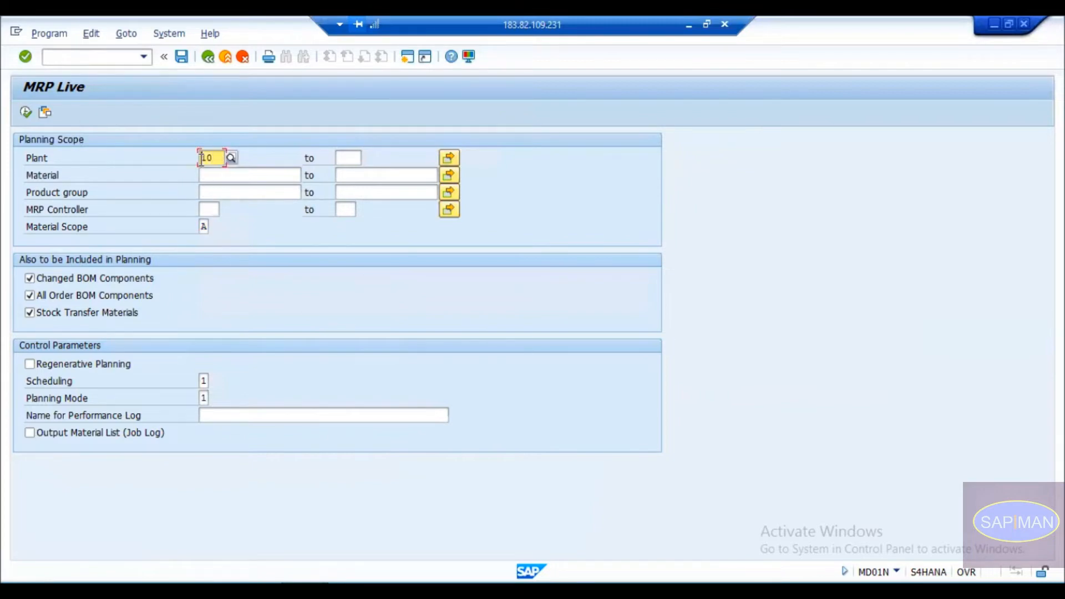
type("p")
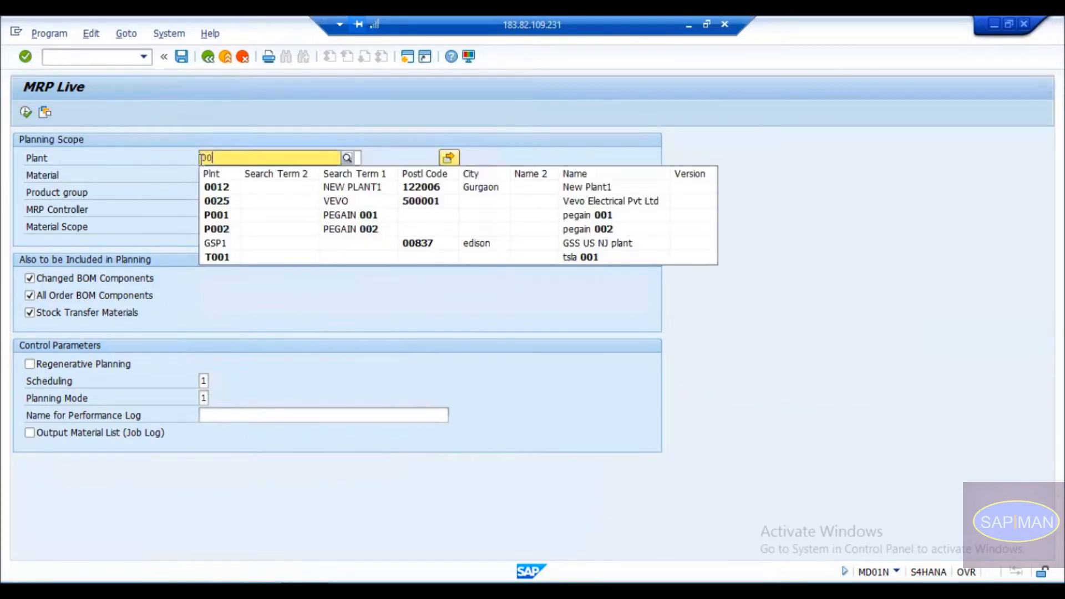
key("BackSpace")
key("BackSpace")
type("1000")
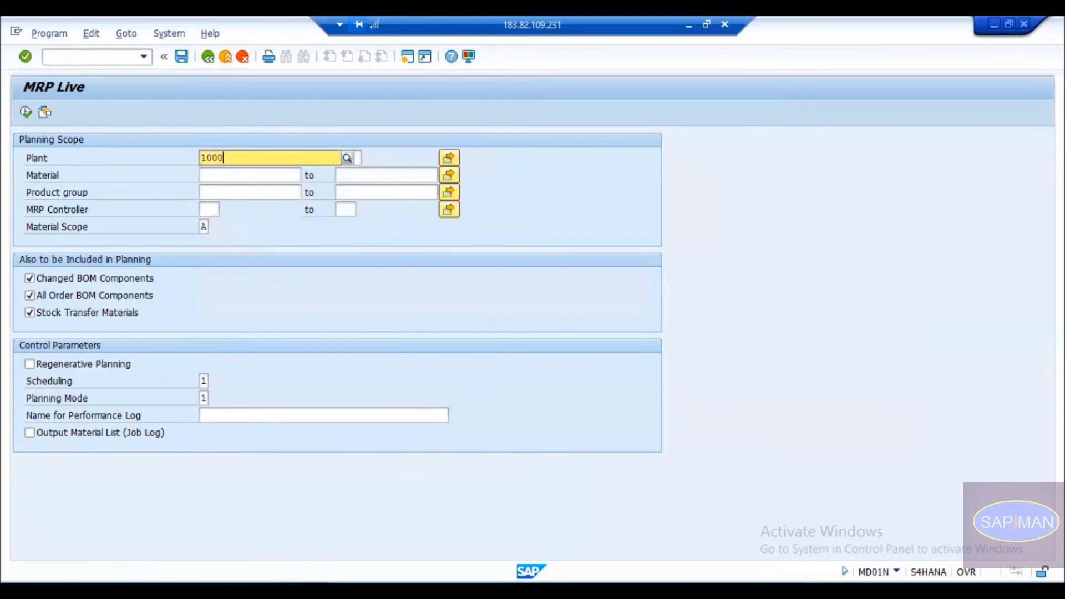
key("Down")
key("Return")
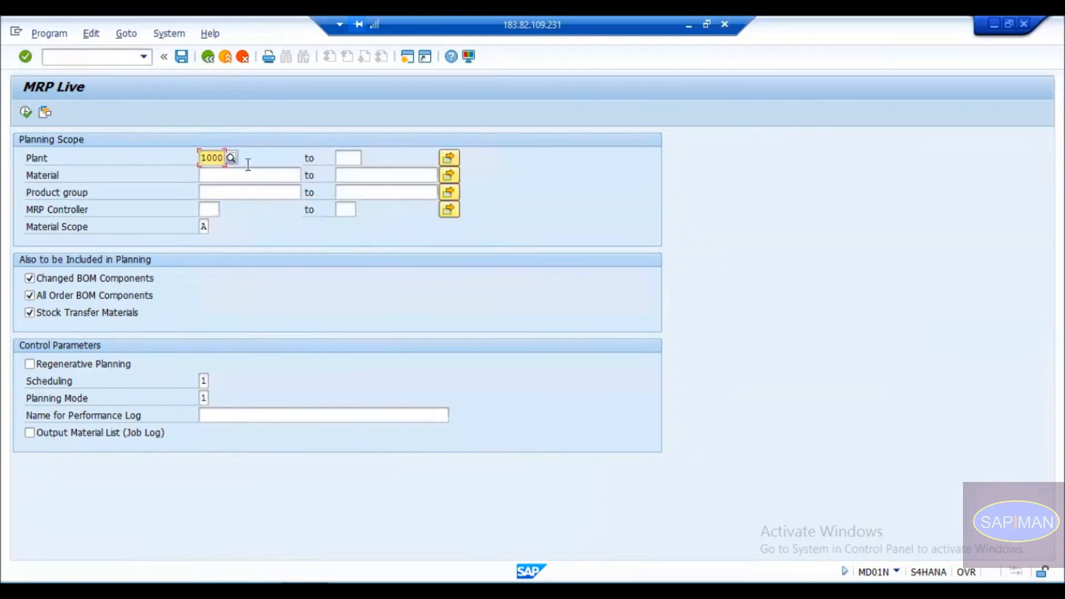
Save the selections as variant 1000 PLANT, keeping description 'Plant Level MRP'.
left_click(181, 61)
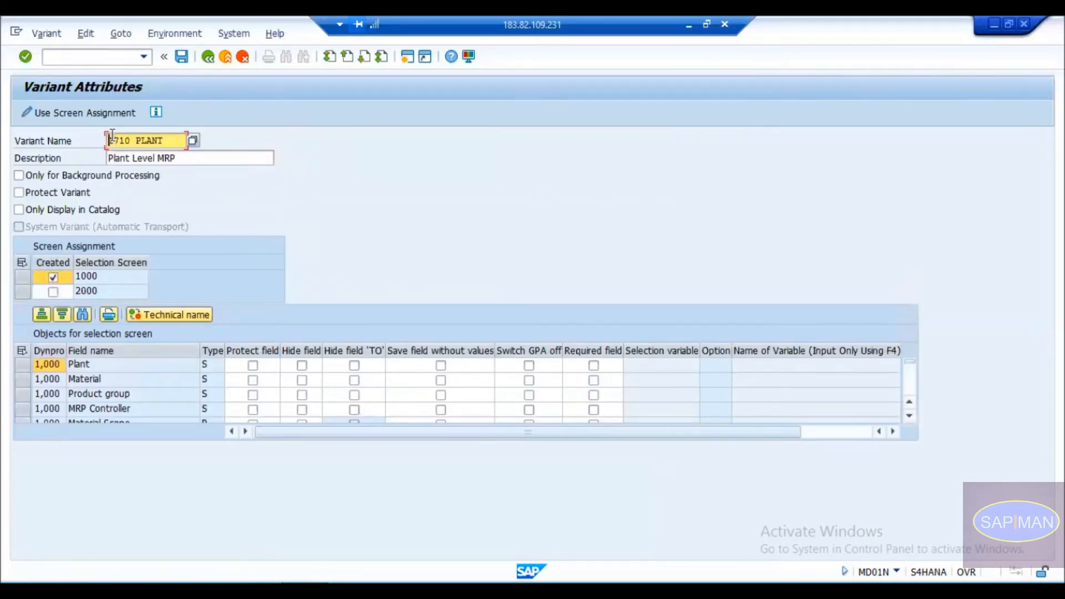
left_click(112, 141)
type("000")
key("Tab")
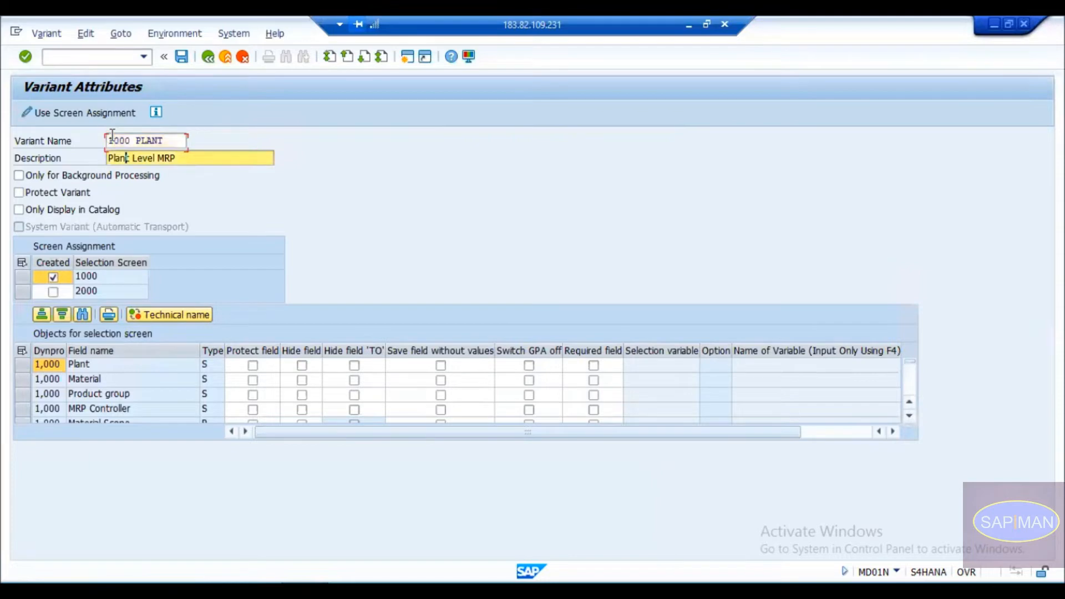
left_click(118, 140)
key("Return")
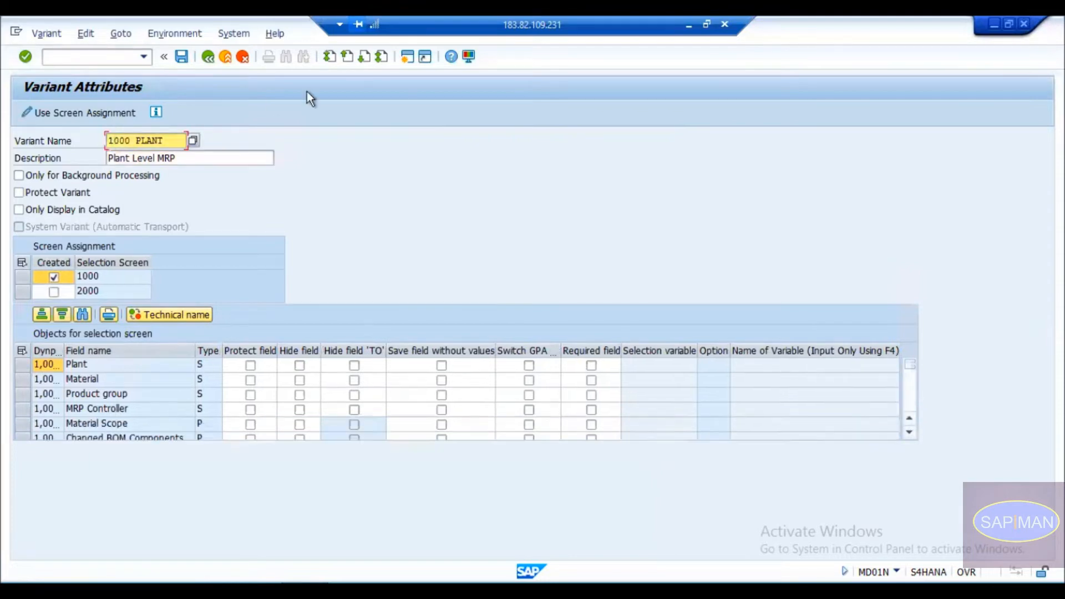
left_click(180, 56)
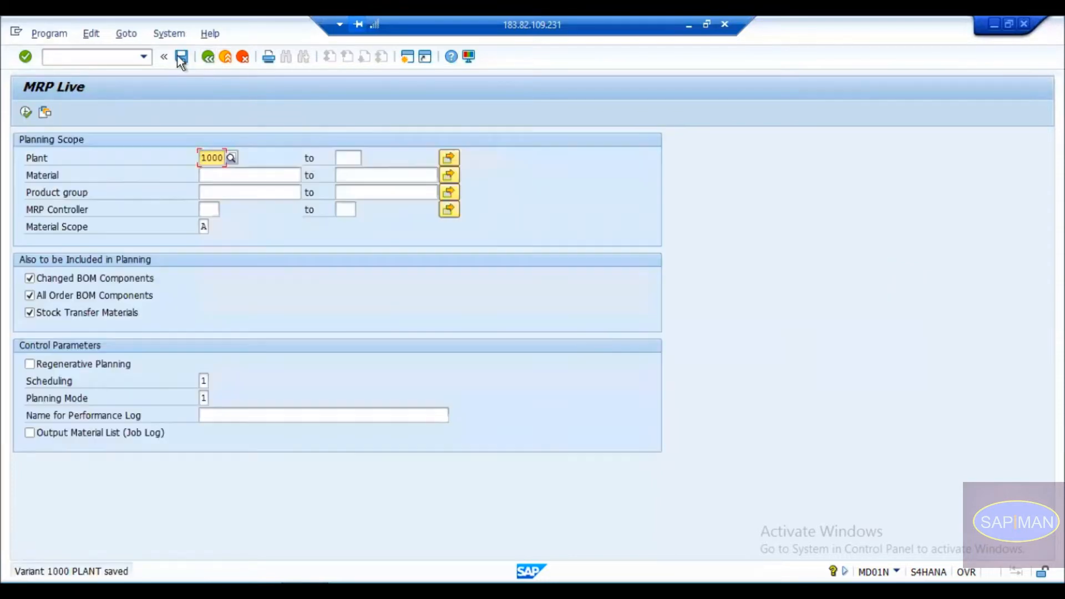
Load the 1710 PLANT variant from the variant directory.
left_click(47, 114)
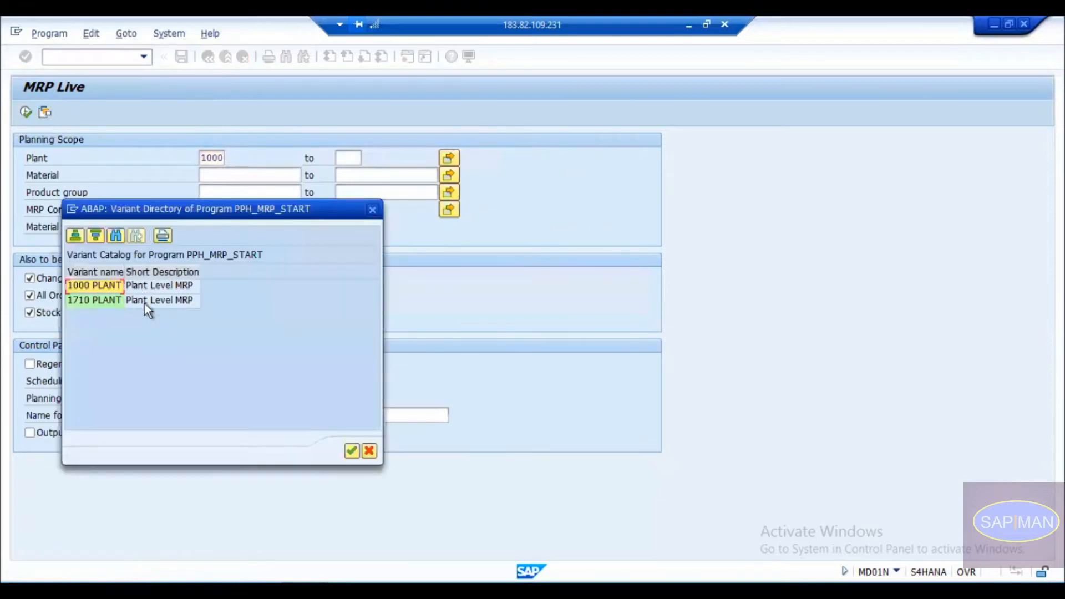
left_click(370, 212)
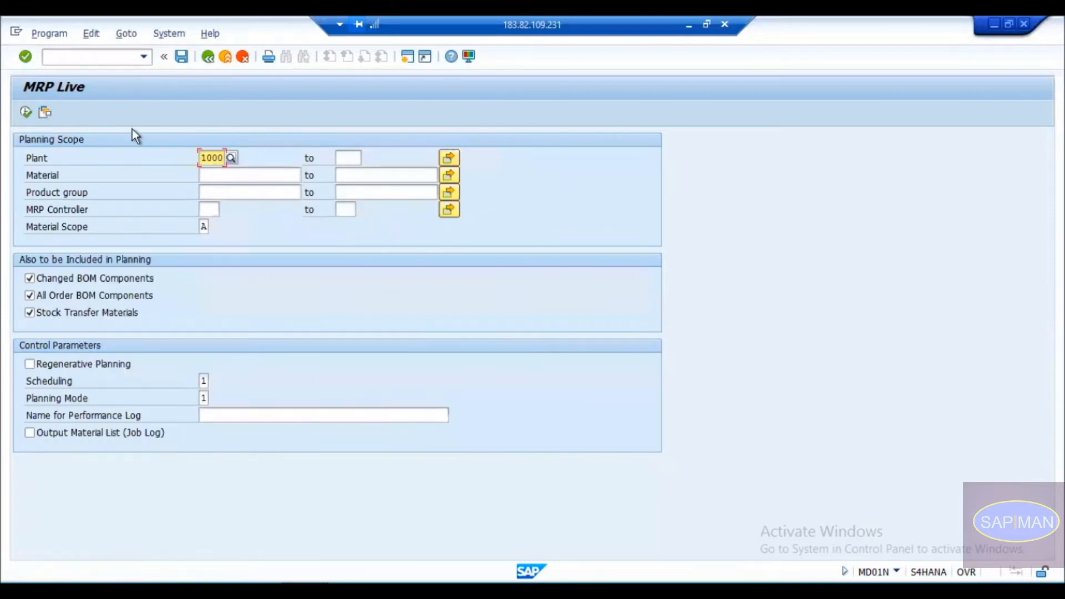
left_click(42, 113)
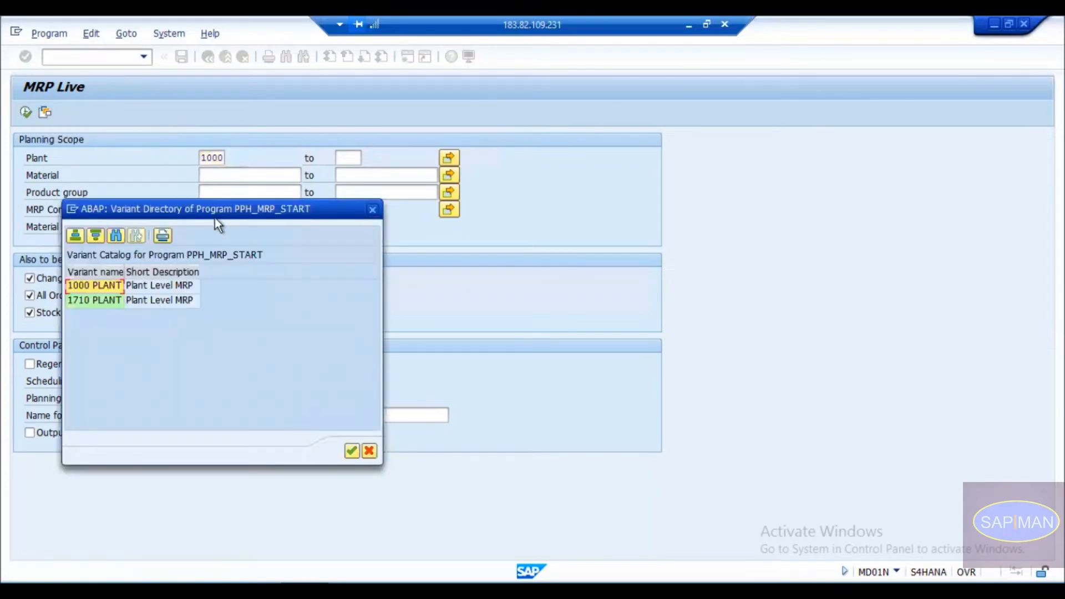
left_click_drag(215, 216, 462, 183)
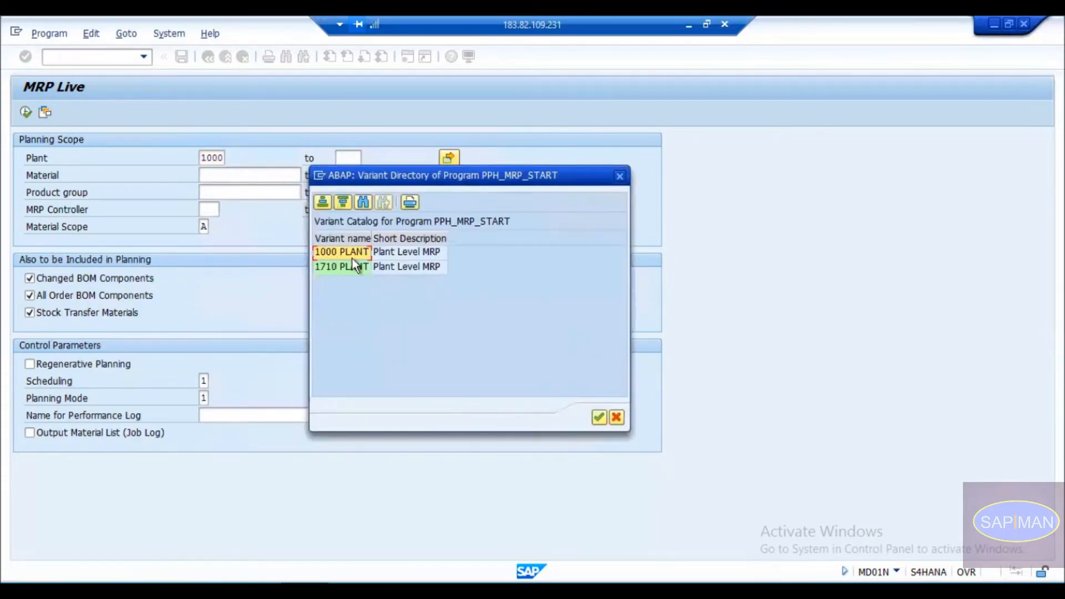
double_click(341, 269)
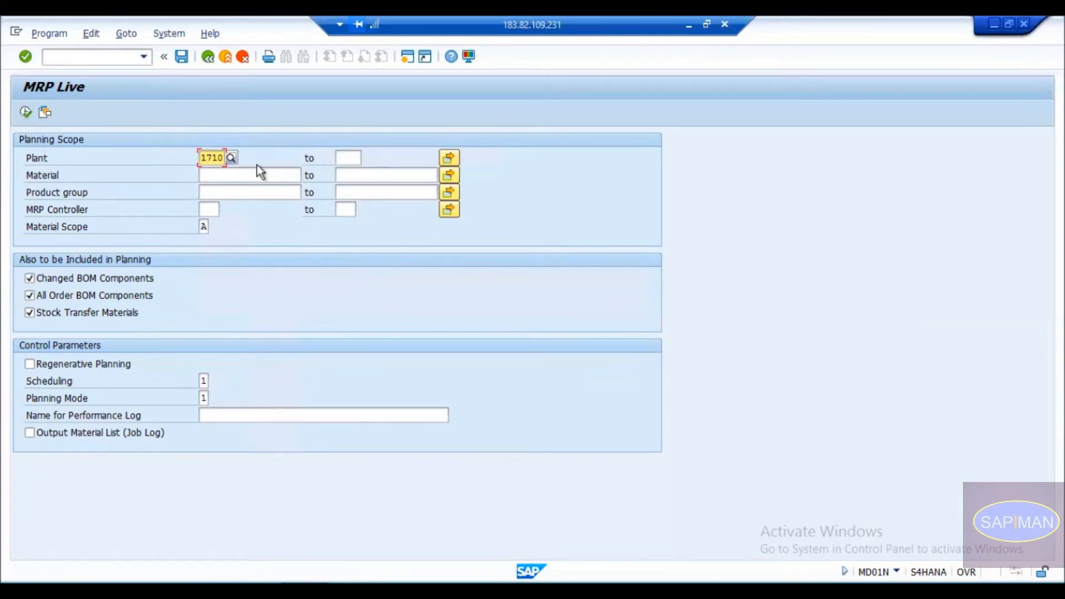
Check that both 1710 PLANT and 1000 PLANT appear in the variant list, then close it.
left_click(45, 113)
left_click(122, 302)
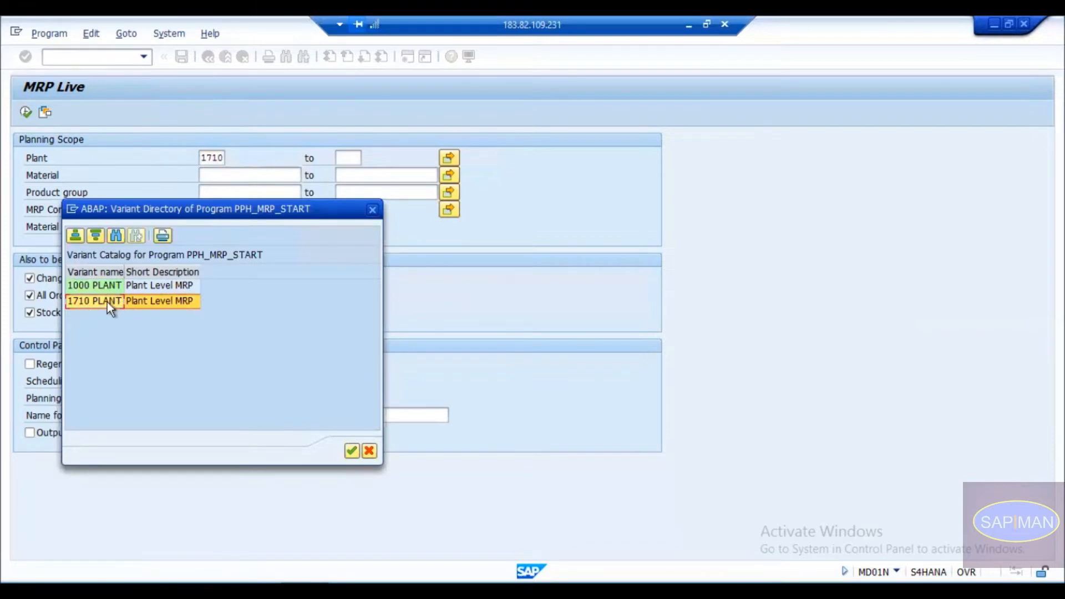
left_click(101, 286)
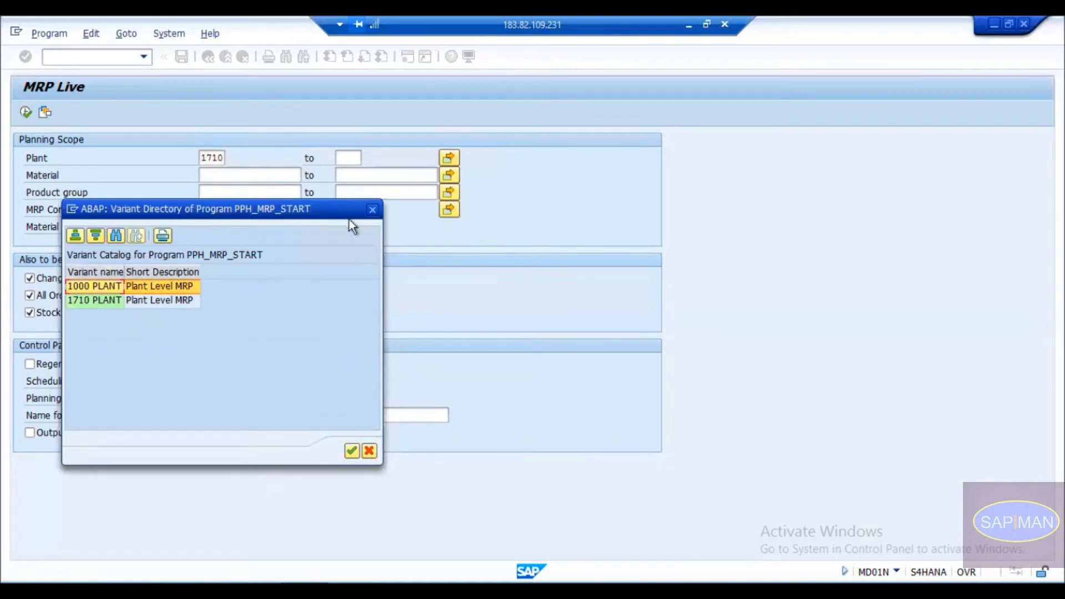
left_click(372, 209)
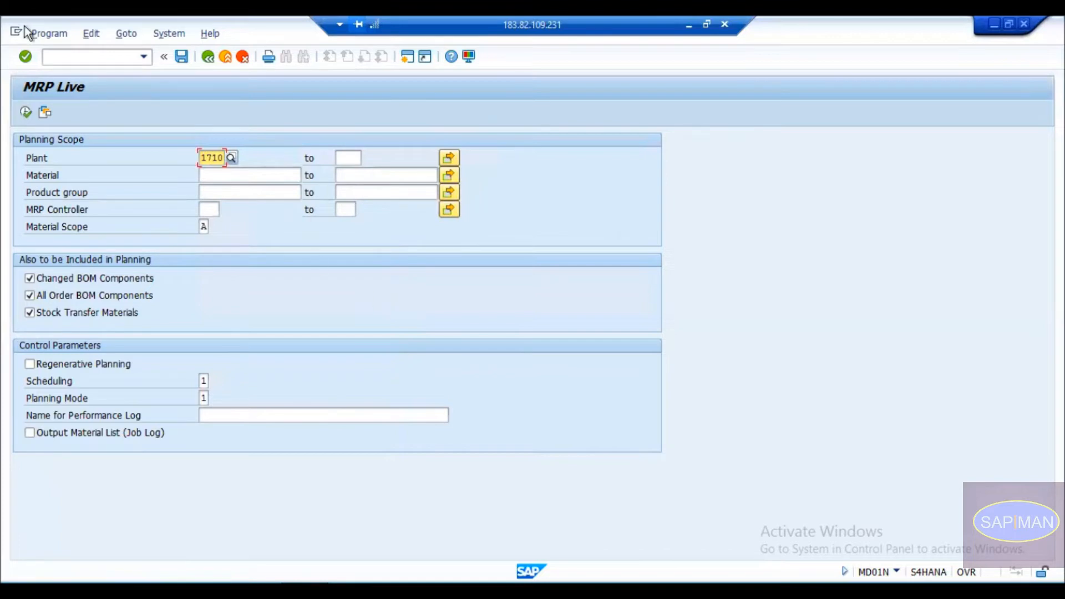
left_click(114, 33)
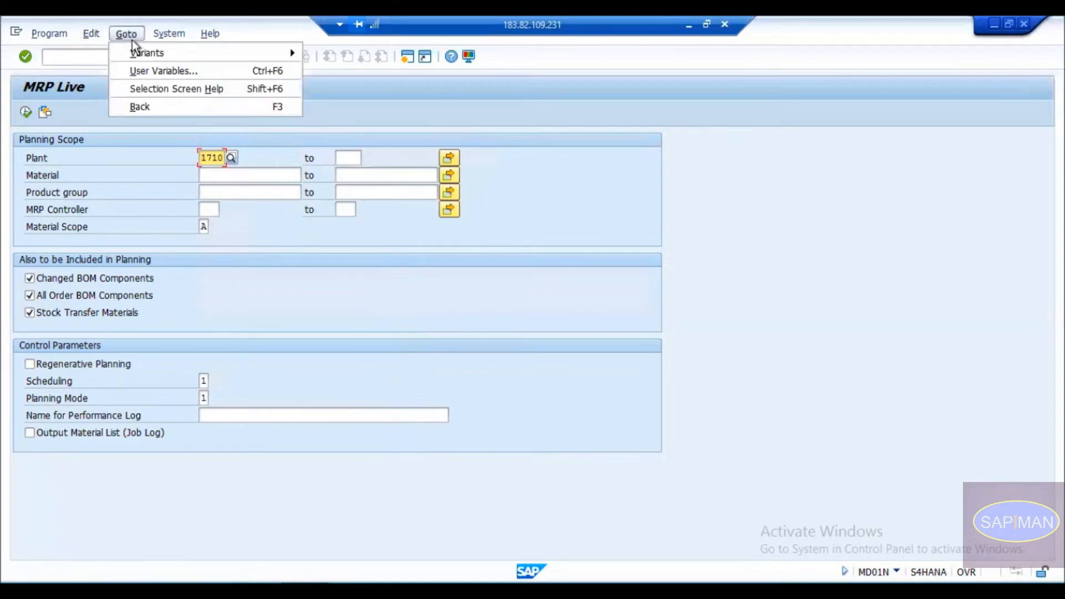
mouse_move(151, 55)
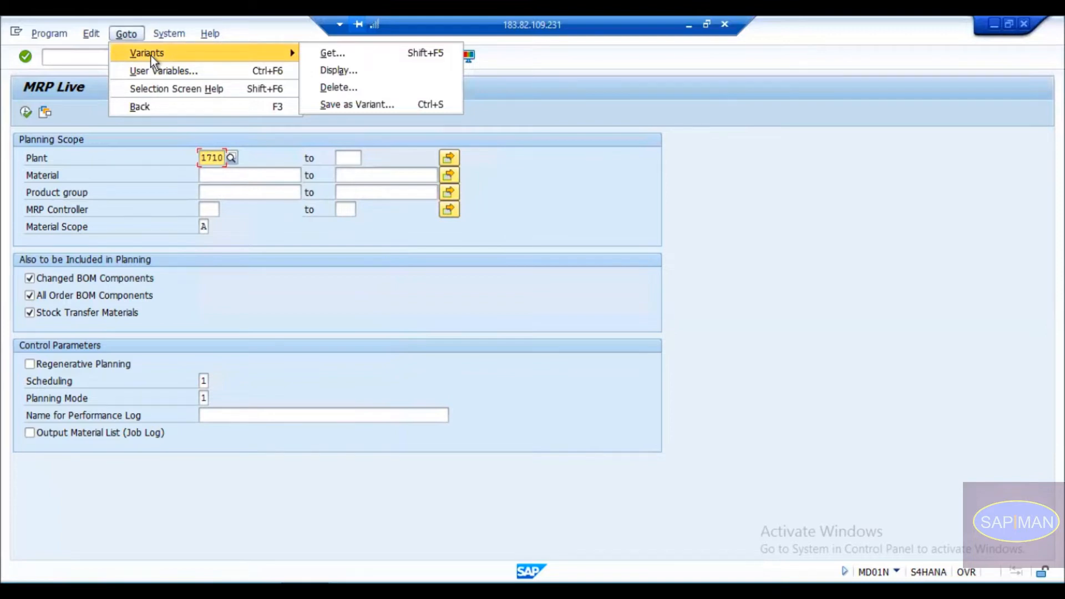
left_click(347, 71)
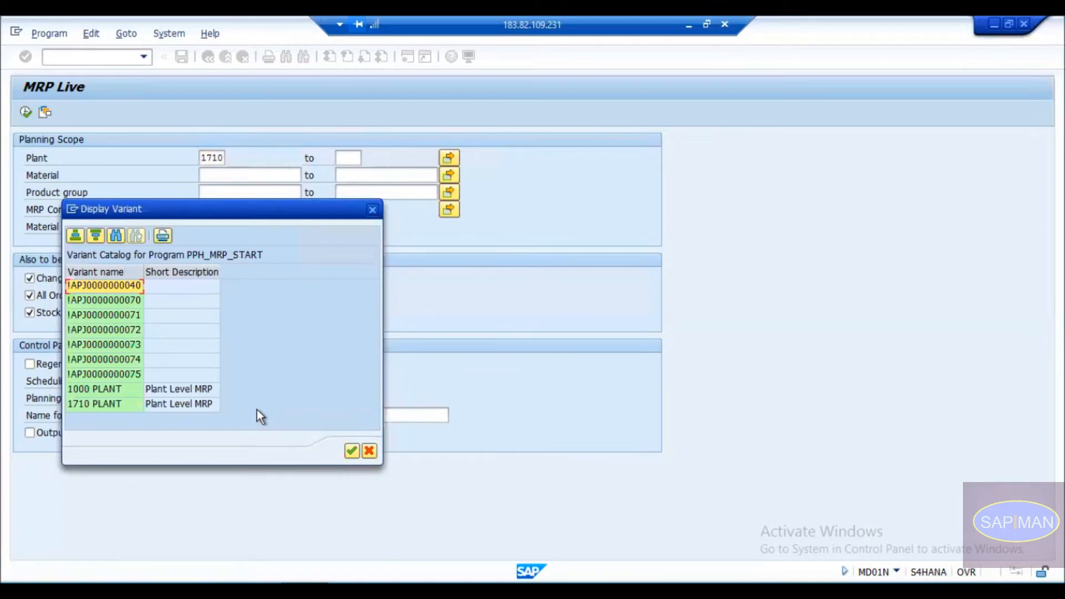
double_click(101, 284)
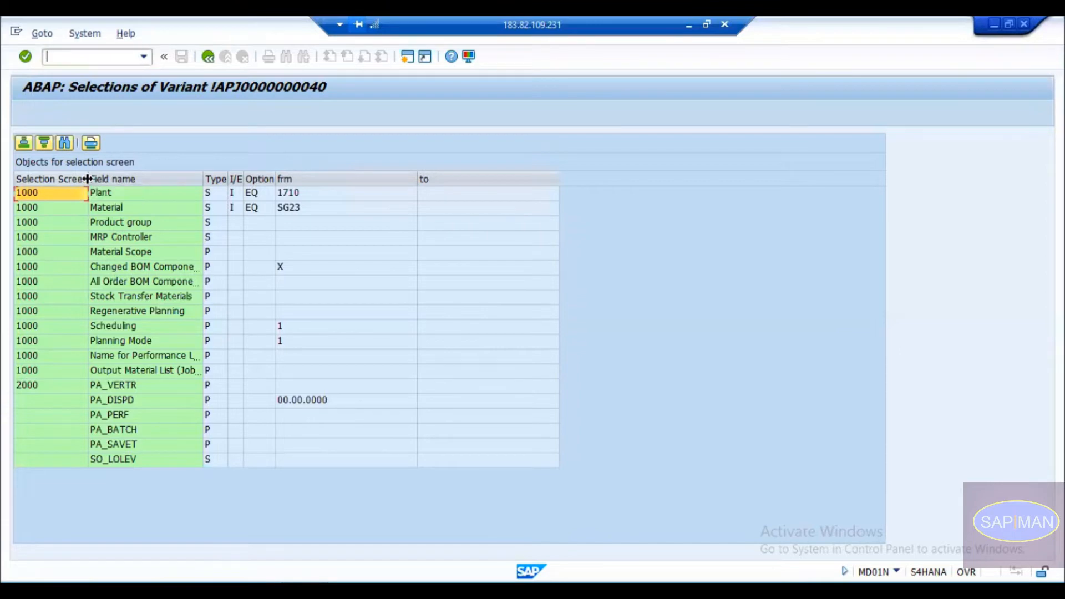
left_click_drag(88, 176, 145, 175)
left_click(42, 206)
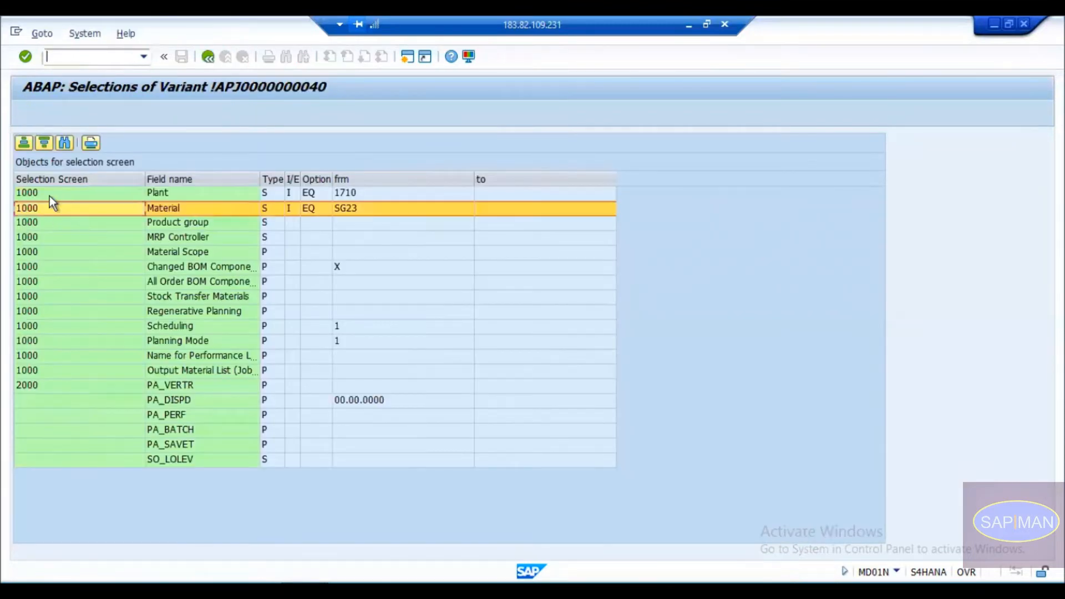
left_click(48, 195)
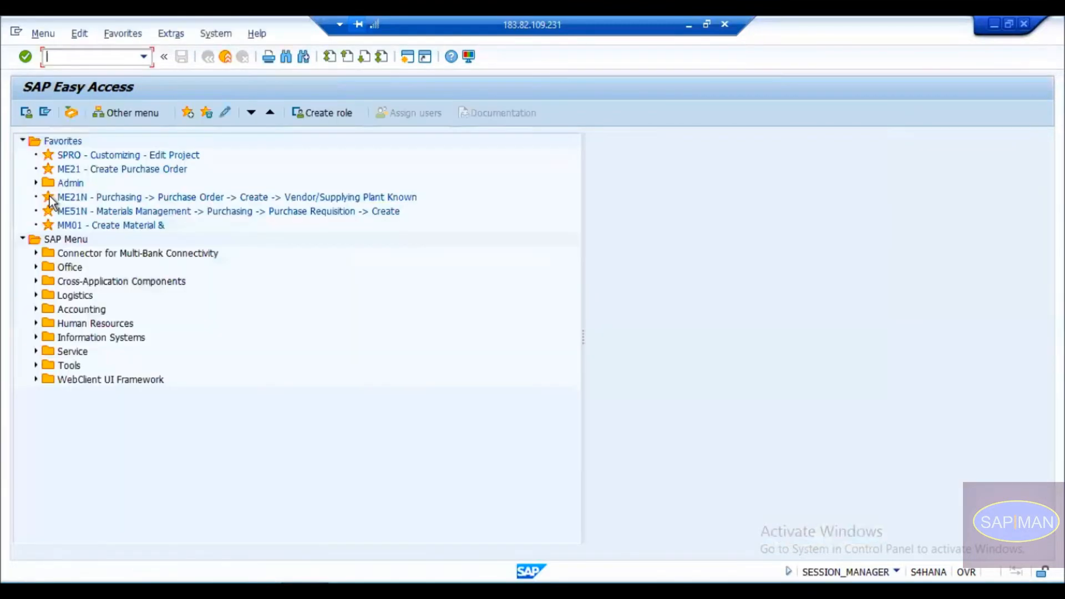
Open SE93 and enter transaction code ZQISTOCK.
type("se93")
key("Return")
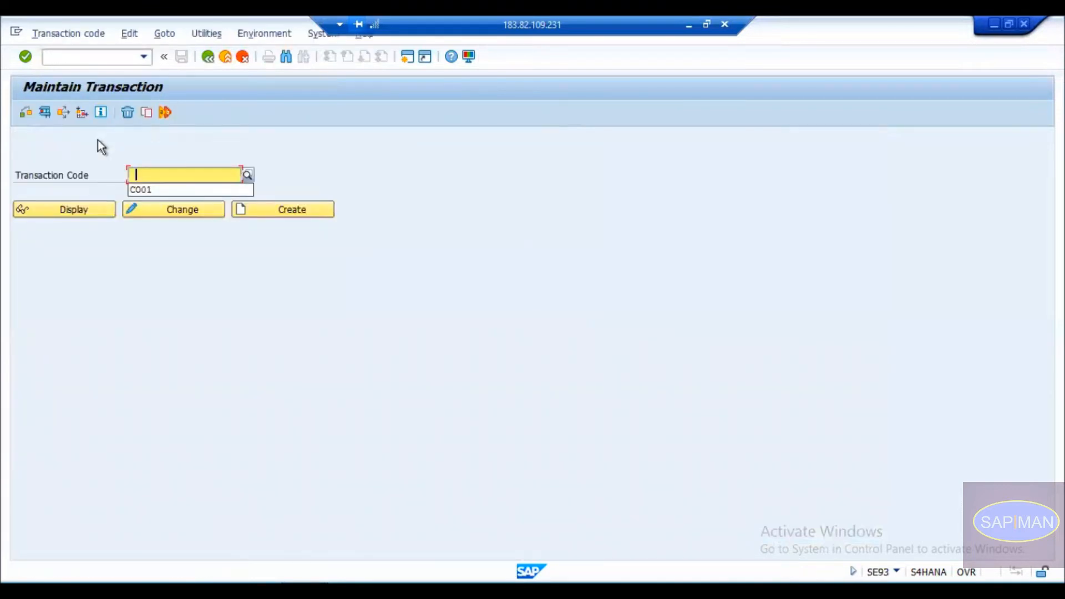
type("zqistock")
Display transaction ZQISTOCK's details and mark its program name.
key("Return")
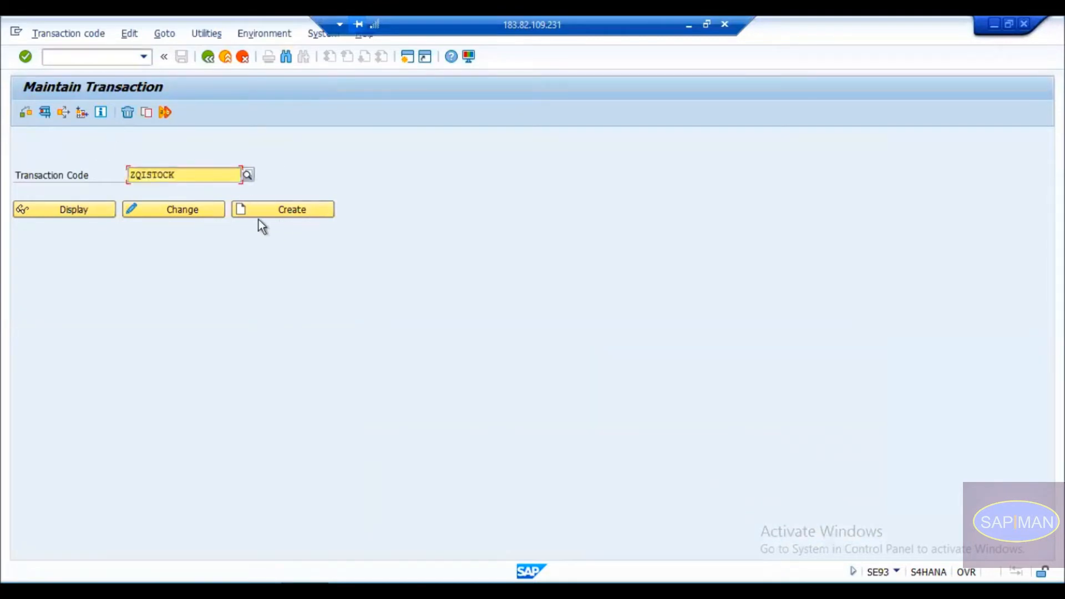
left_click(84, 210)
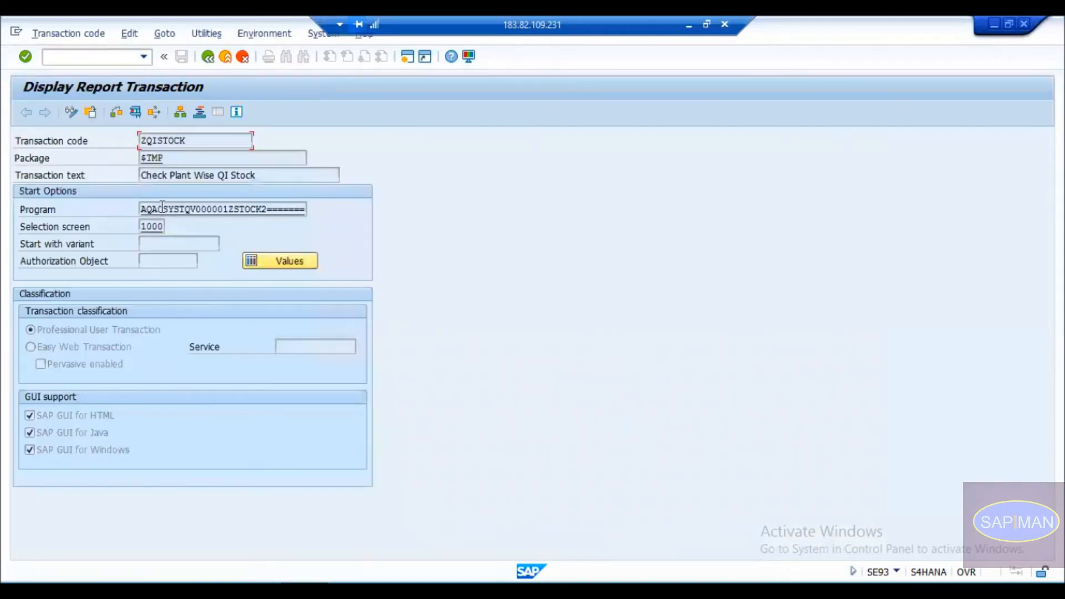
left_click_drag(145, 209, 164, 226)
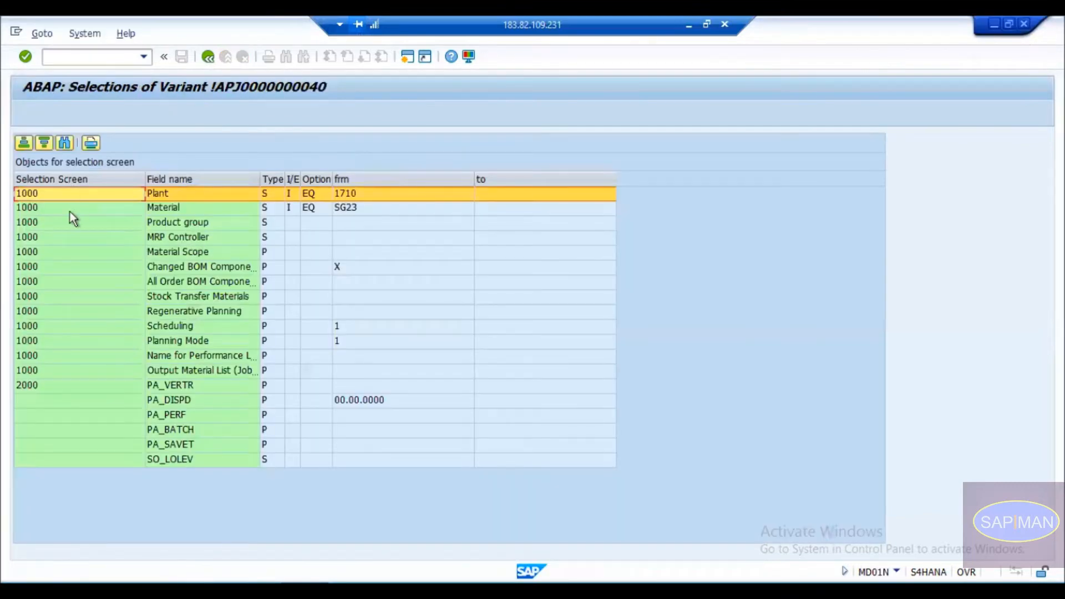
Review the variant's Plant, Material, MRP Controller, Material Scope, BOM and Regenerative Planning rows.
left_click(70, 211)
left_click(72, 238)
left_click(79, 265)
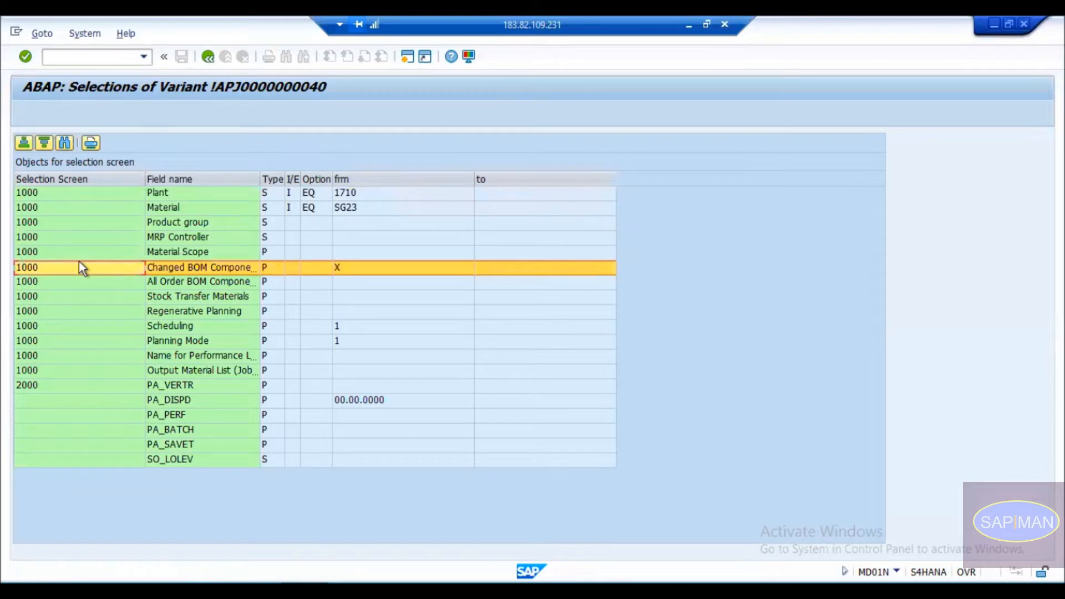
left_click(67, 315)
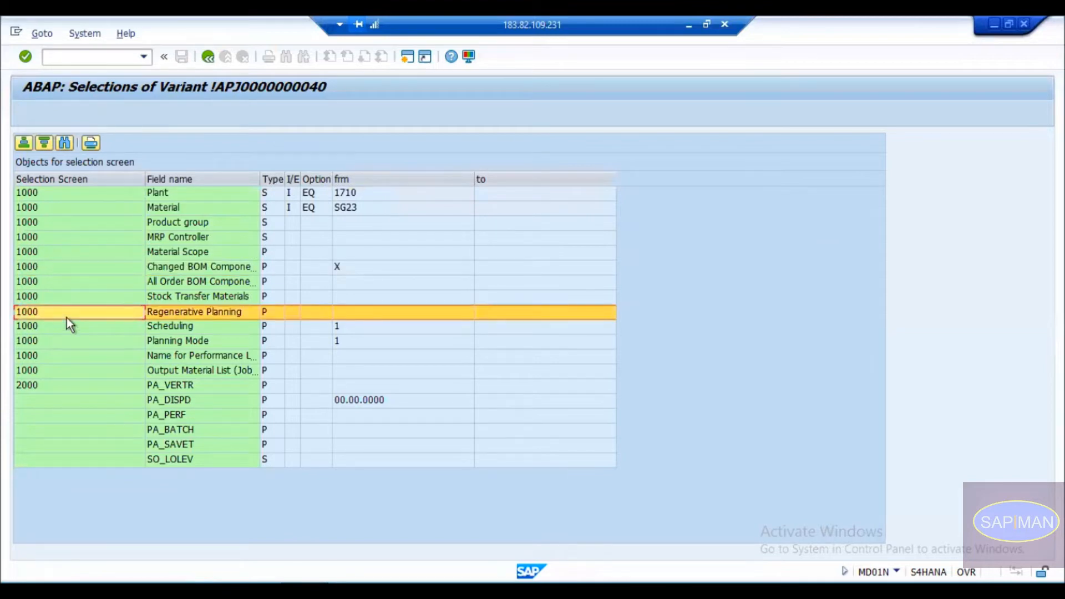
left_click(70, 254)
left_click(44, 297)
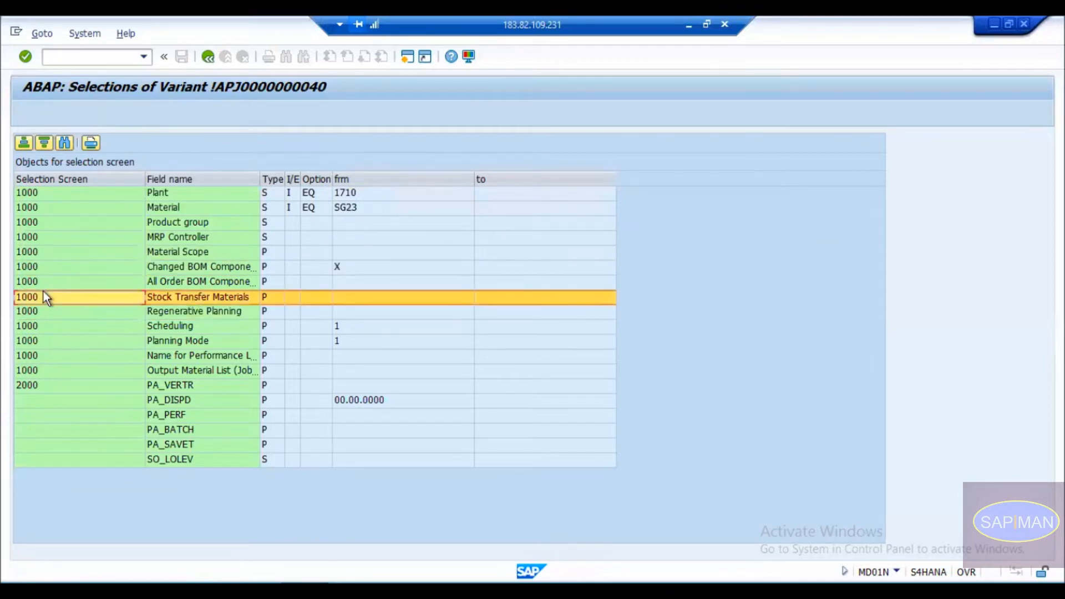
left_click(54, 248)
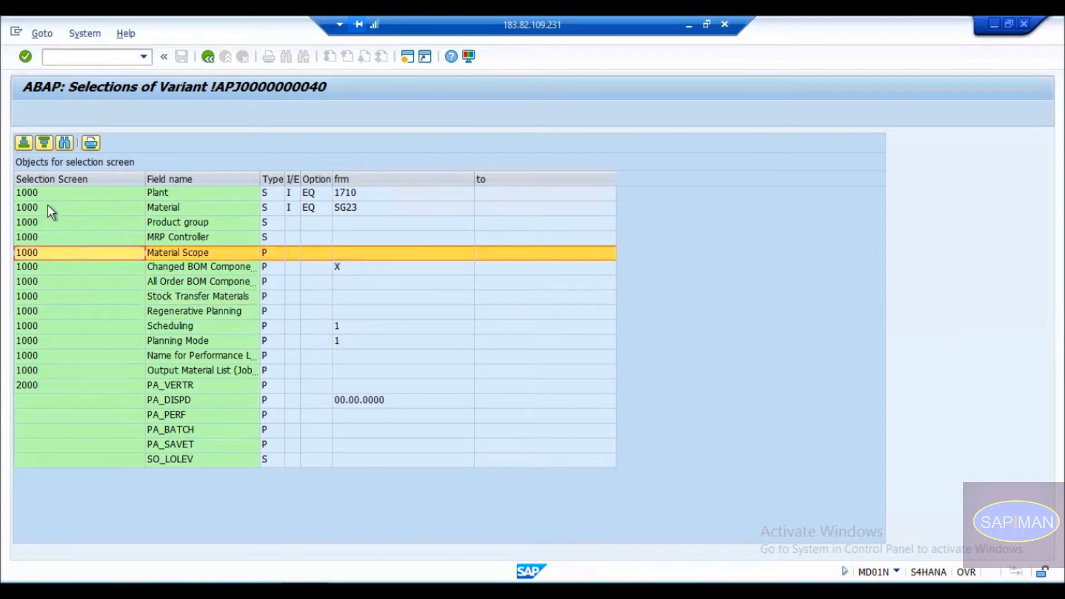
left_click(167, 192)
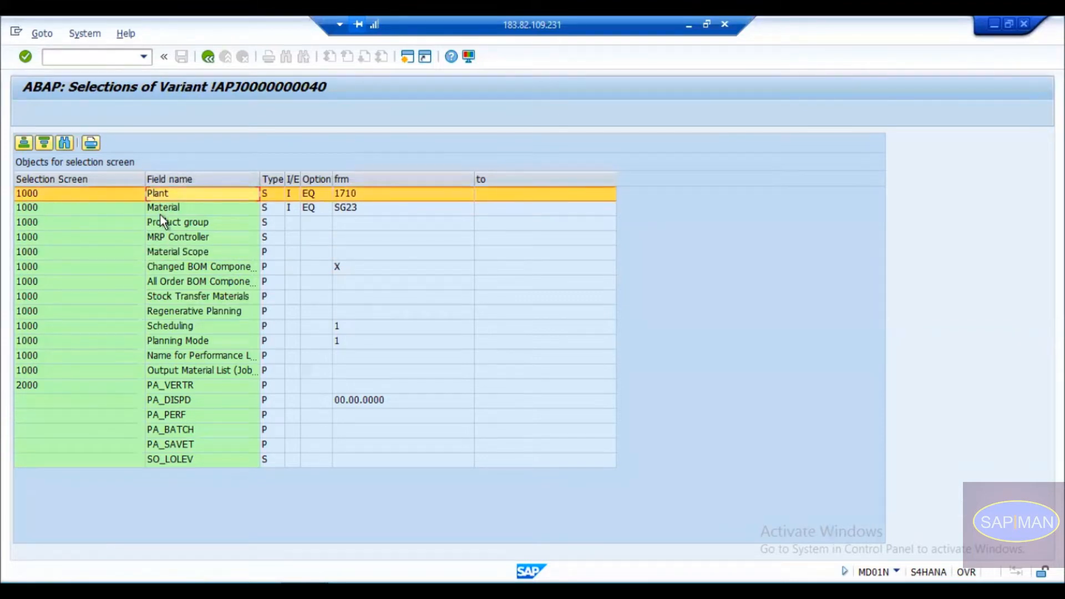
left_click(175, 211)
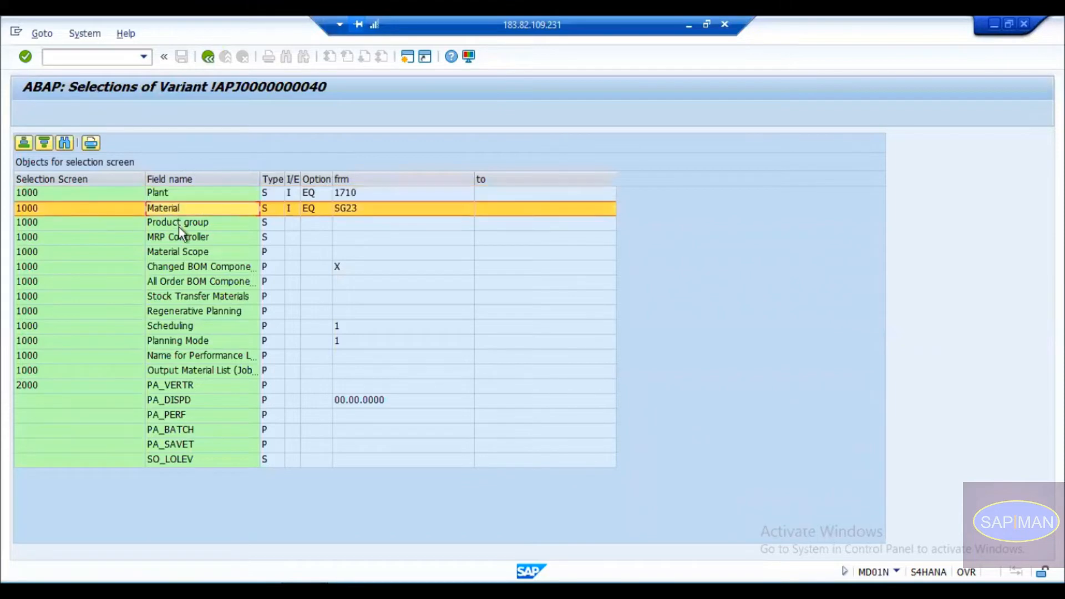
left_click(179, 225)
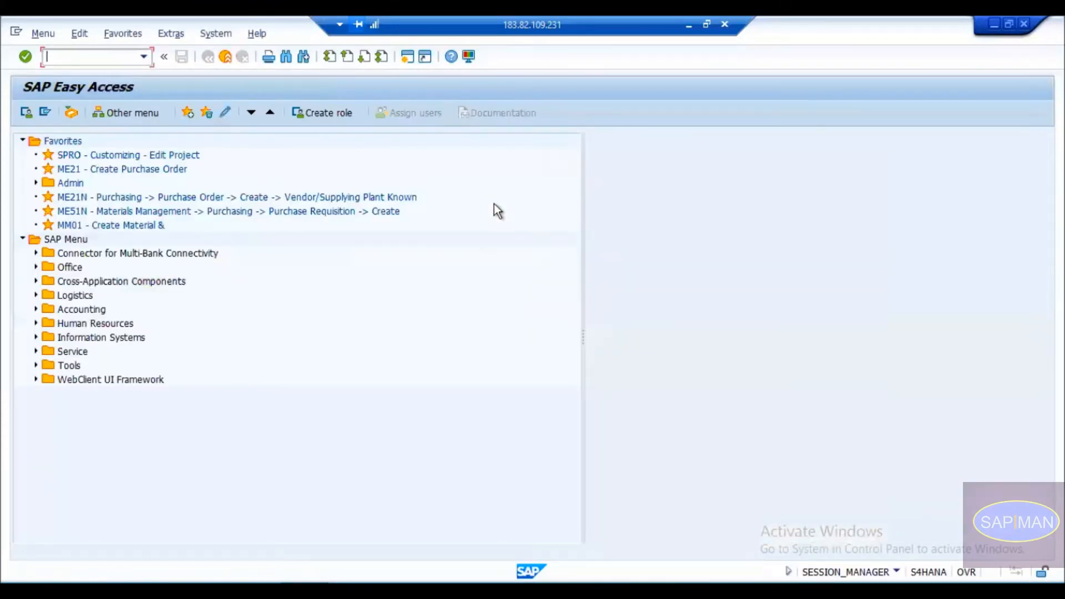
Open MD01N and compare its Plant, Material Scope, changed BOM and Regenerative Planning fields with the variant.
type("md01n")
key("Return")
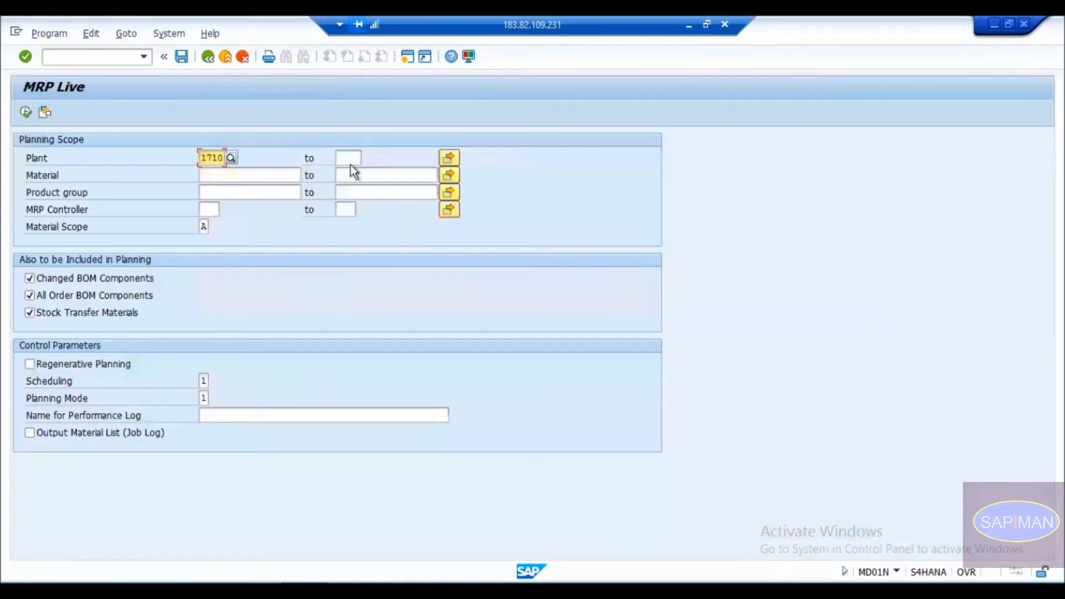
left_click(120, 161)
left_click(99, 193)
left_click(100, 209)
left_click(100, 225)
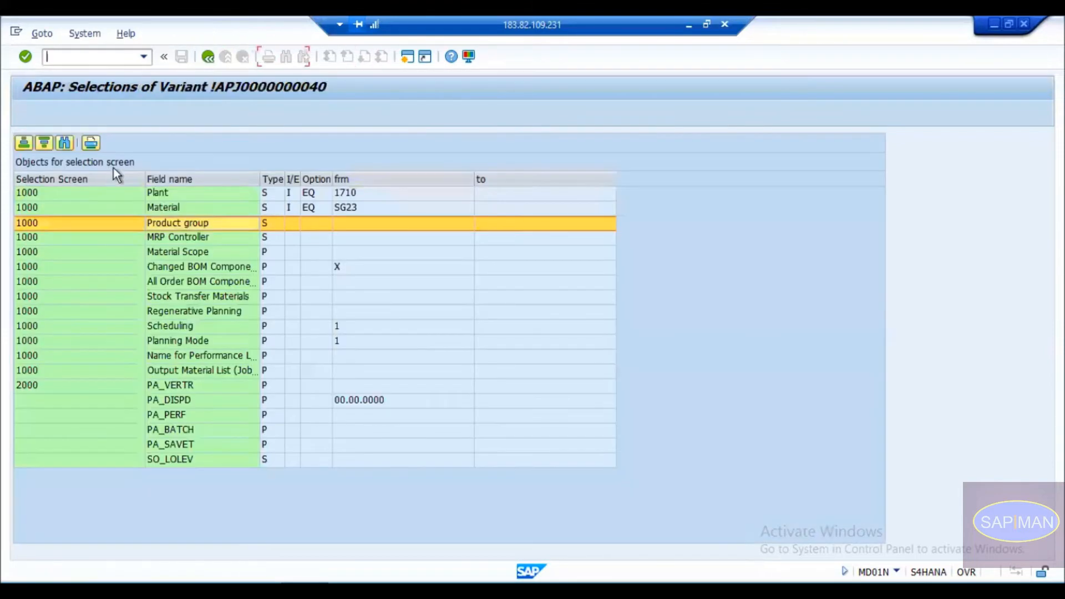
left_click(174, 250)
left_click(213, 268)
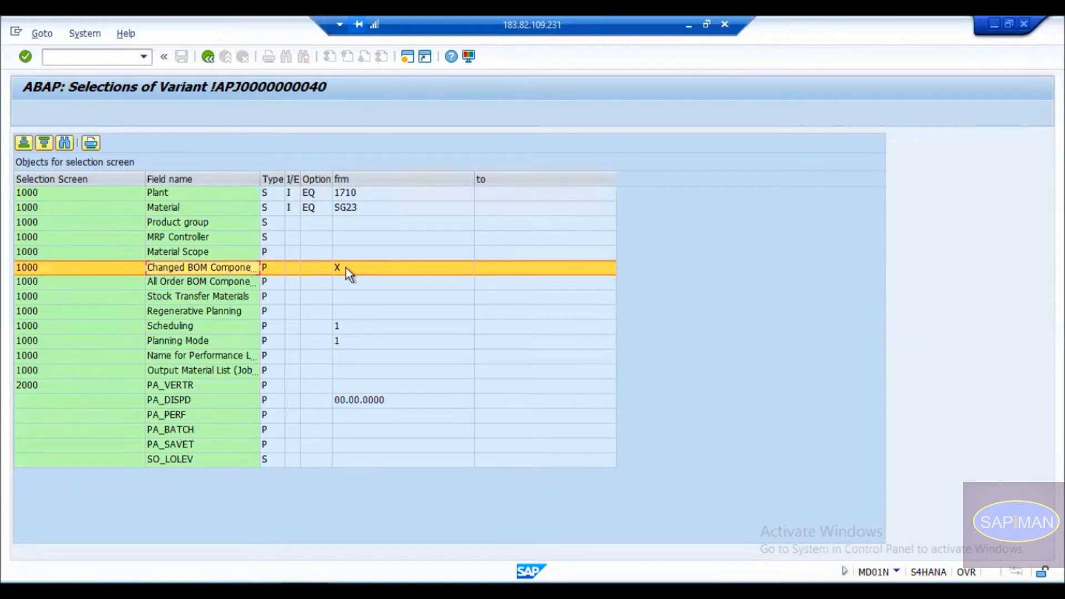
key("F3")
left_click(213, 312)
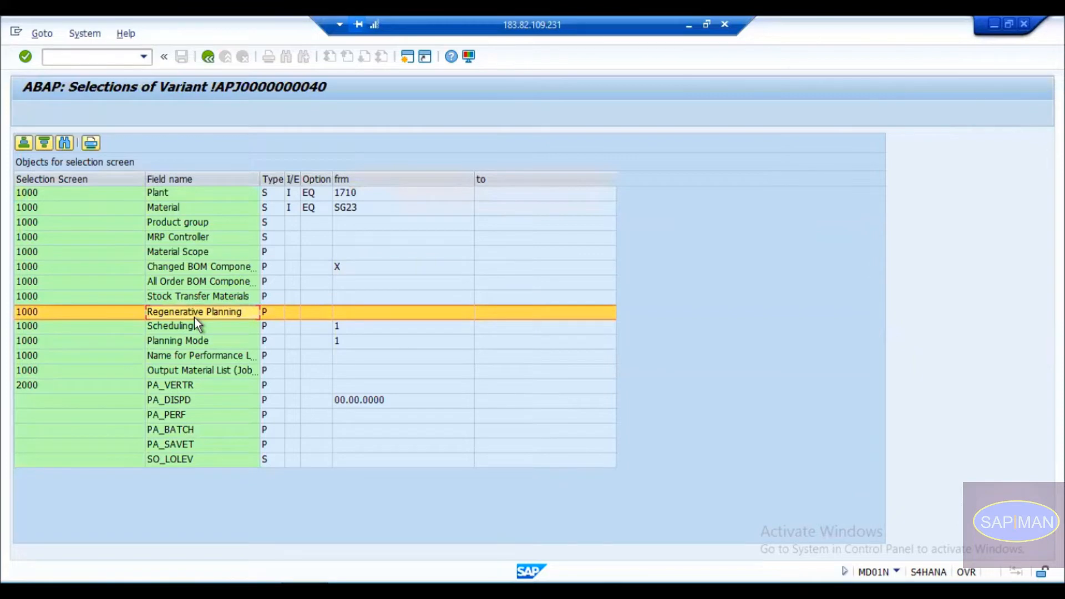
key("alt+g")
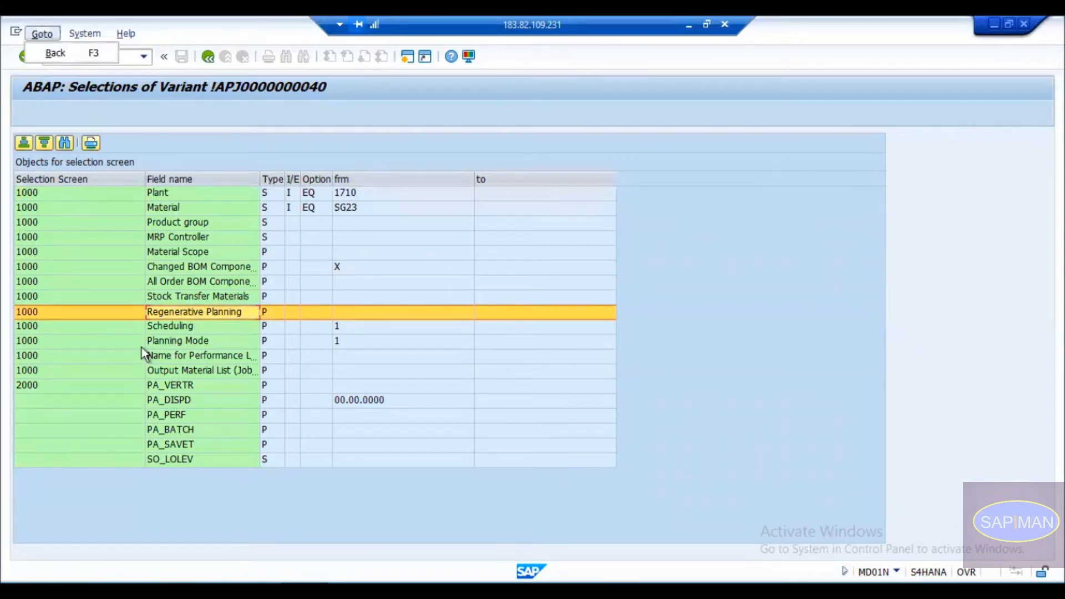
key("Return")
left_click(78, 365)
left_click(78, 365)
Check the variant's Scheduling, Planning Mode, performance log and output list entries, then return to MRP Live.
key("F3")
left_click(189, 325)
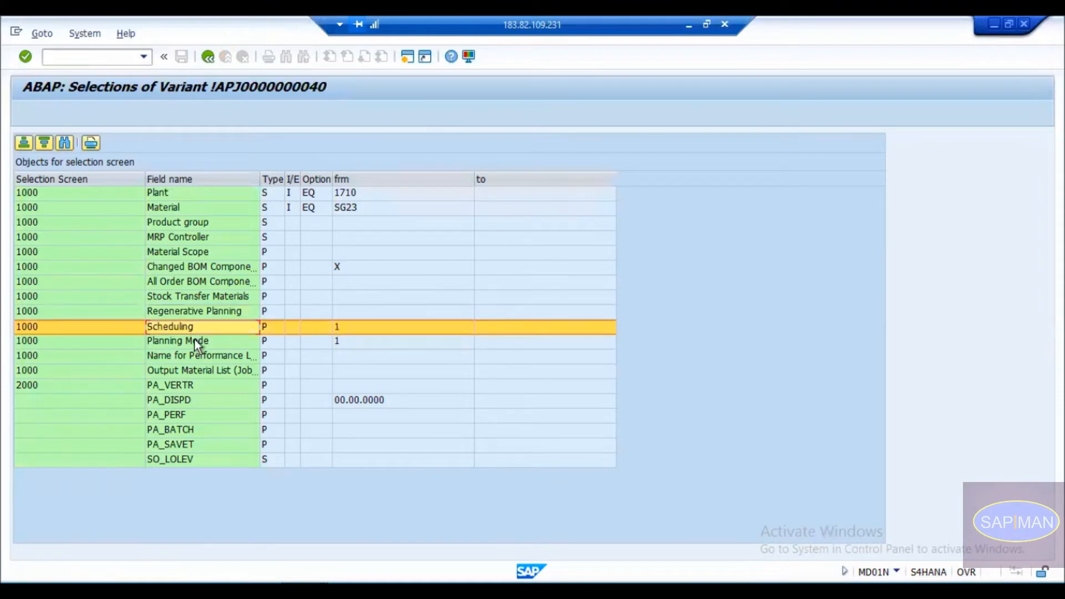
left_click(195, 339)
left_click(204, 356)
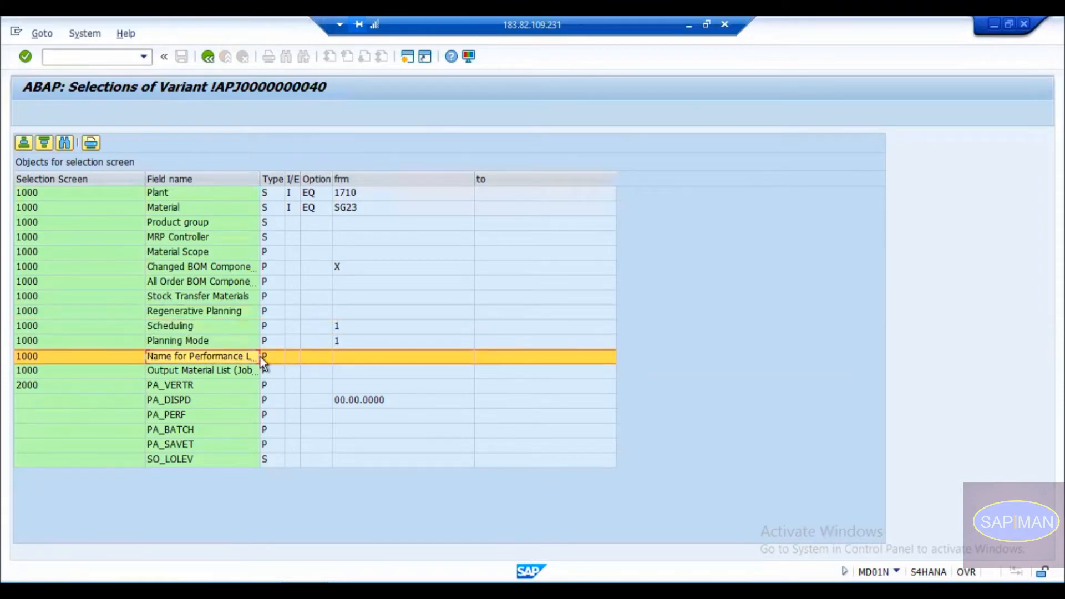
left_click(224, 369)
key("F3")
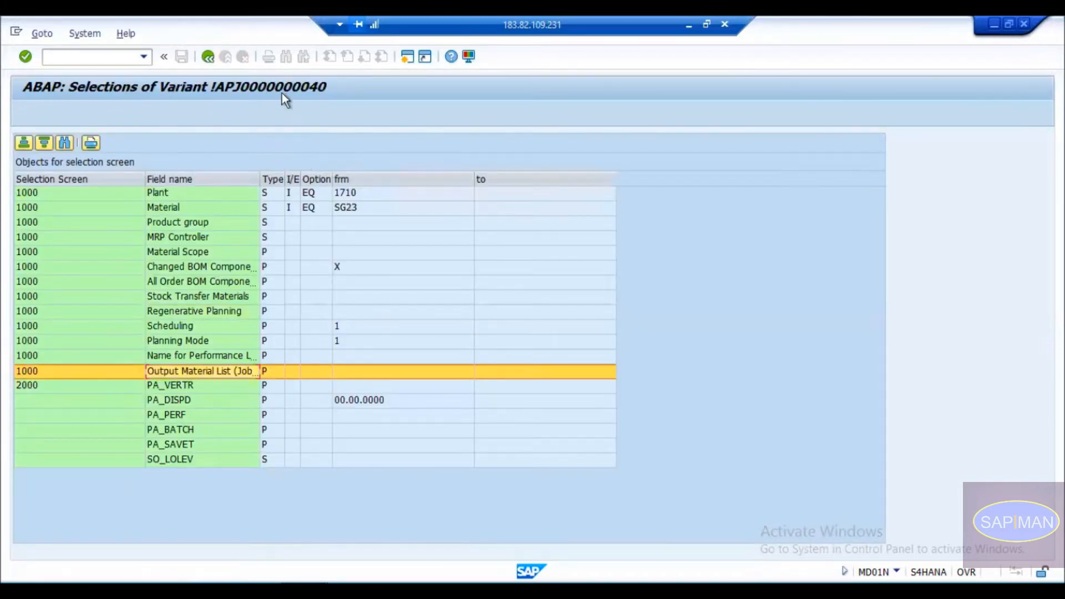
left_click(206, 57)
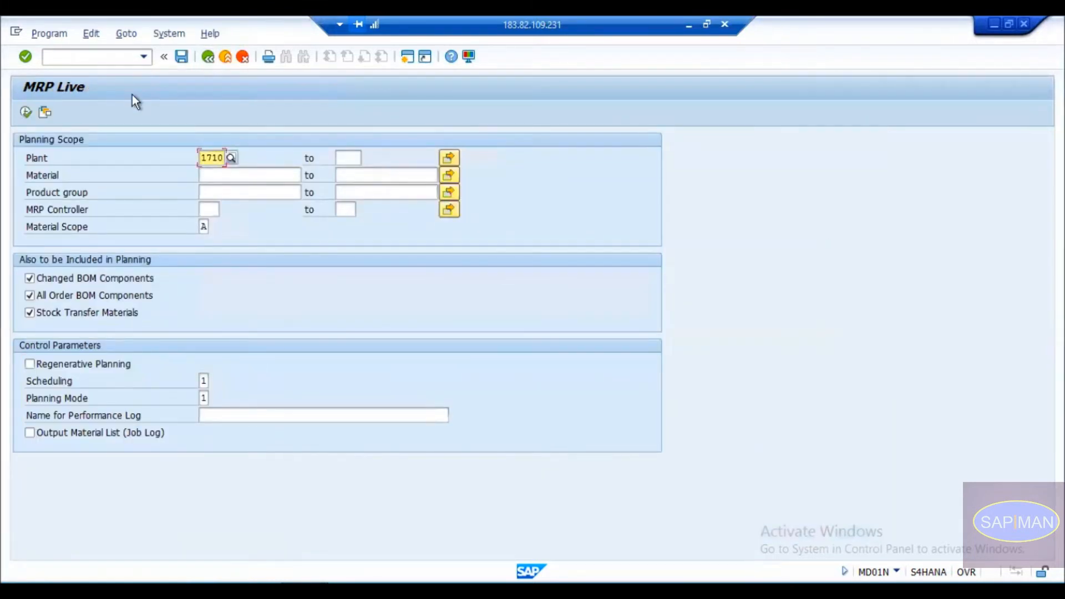
left_click(159, 32)
left_click(127, 33)
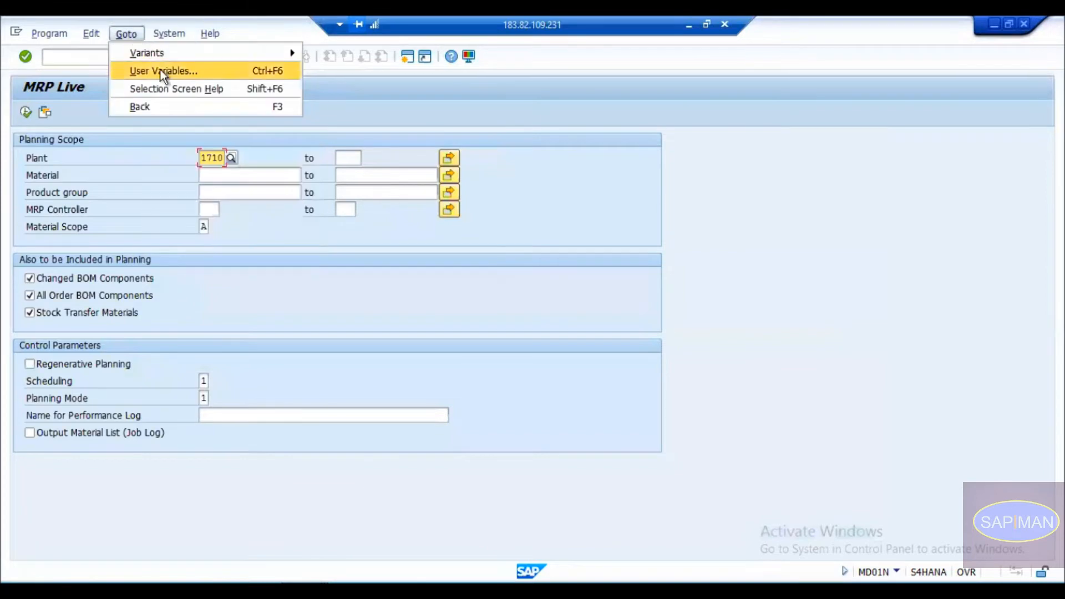
mouse_move(158, 56)
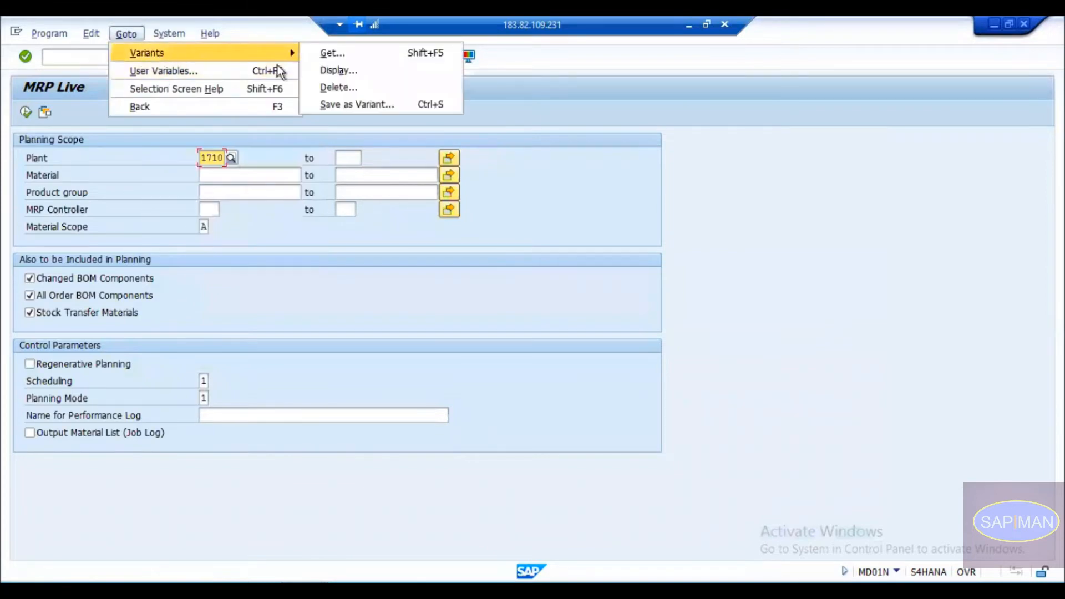
left_click(338, 72)
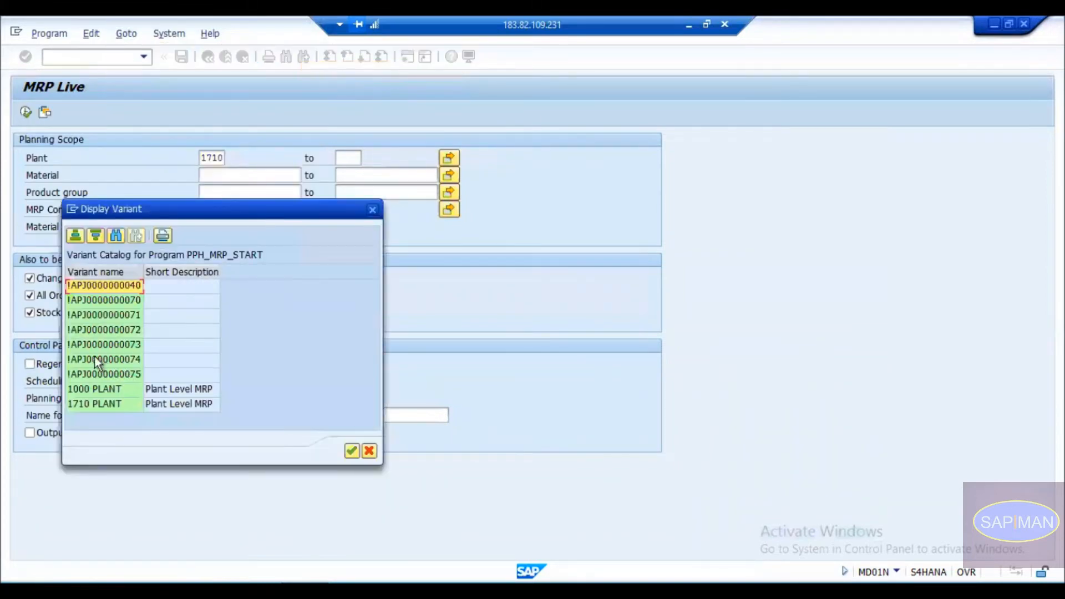
double_click(92, 390)
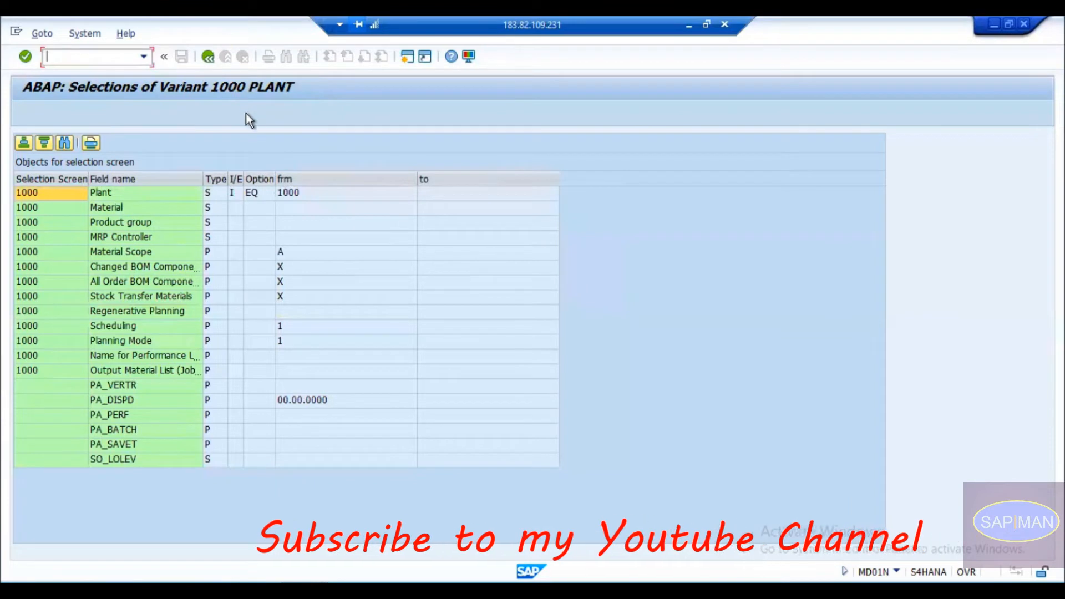
left_click_drag(243, 179, 316, 178)
left_click(267, 180)
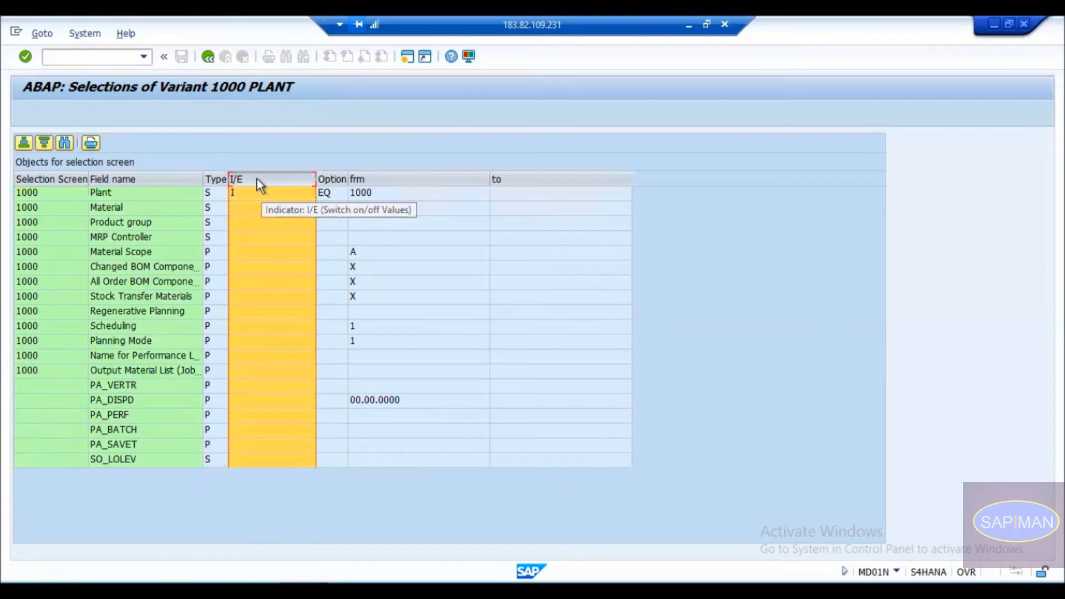
left_click(252, 194)
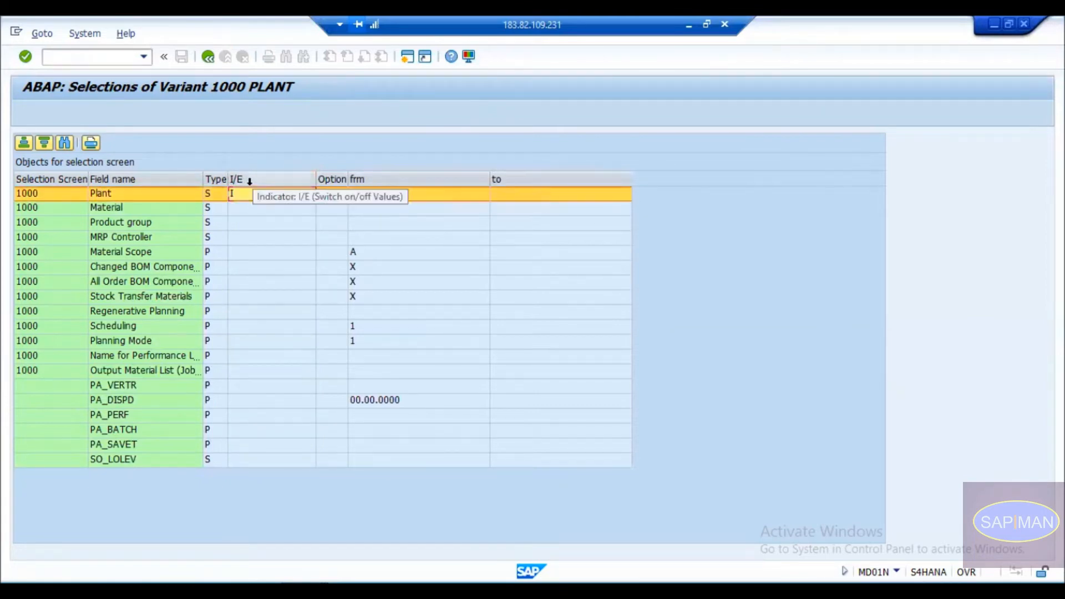
key("Return")
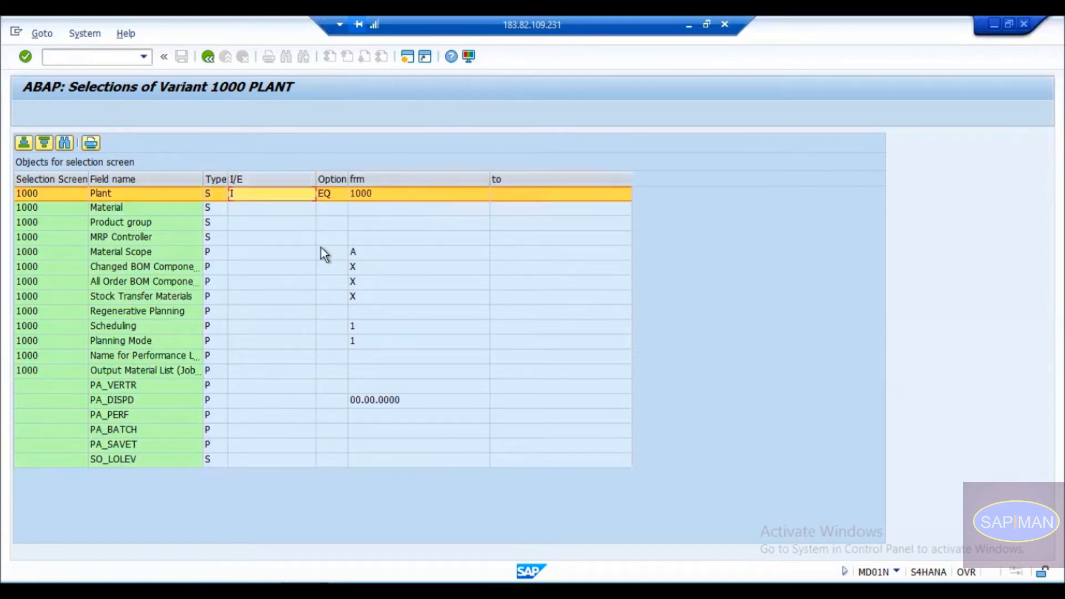
left_click(231, 177)
left_click(222, 178, "ctrl")
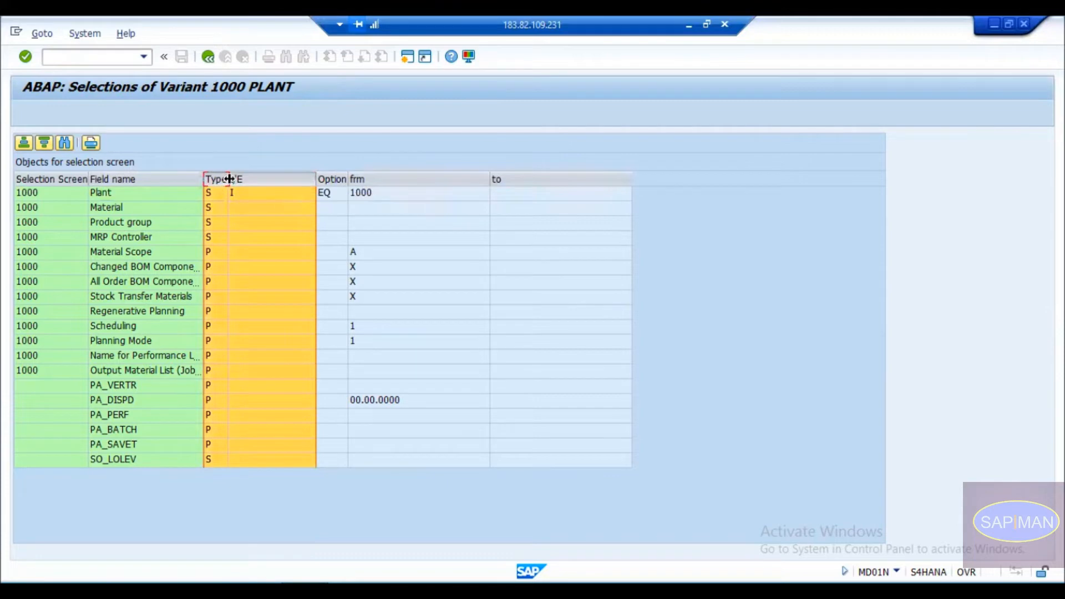
left_click_drag(228, 179, 353, 181)
left_click(271, 193)
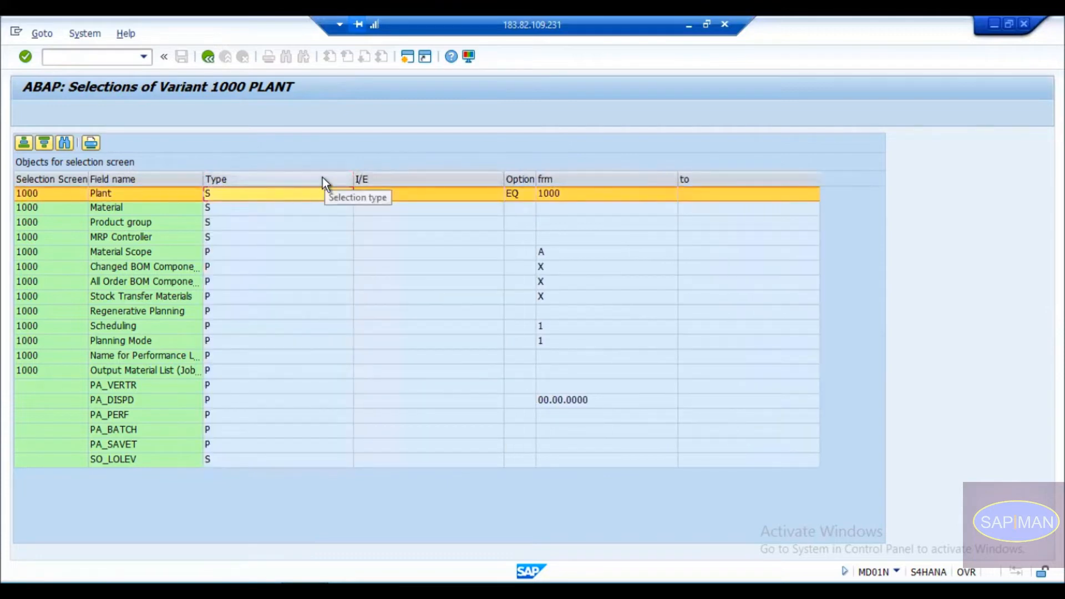
left_click(316, 178)
left_click(282, 194)
left_click(269, 223)
left_click(252, 254)
left_click(249, 194)
left_click(239, 238)
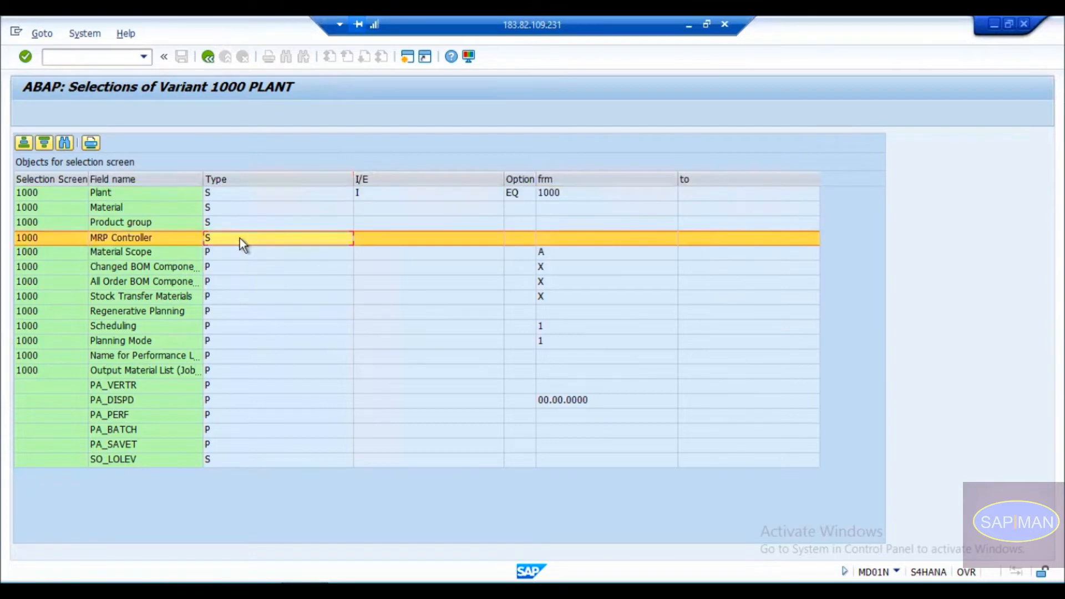
left_click(234, 211)
left_click(223, 269)
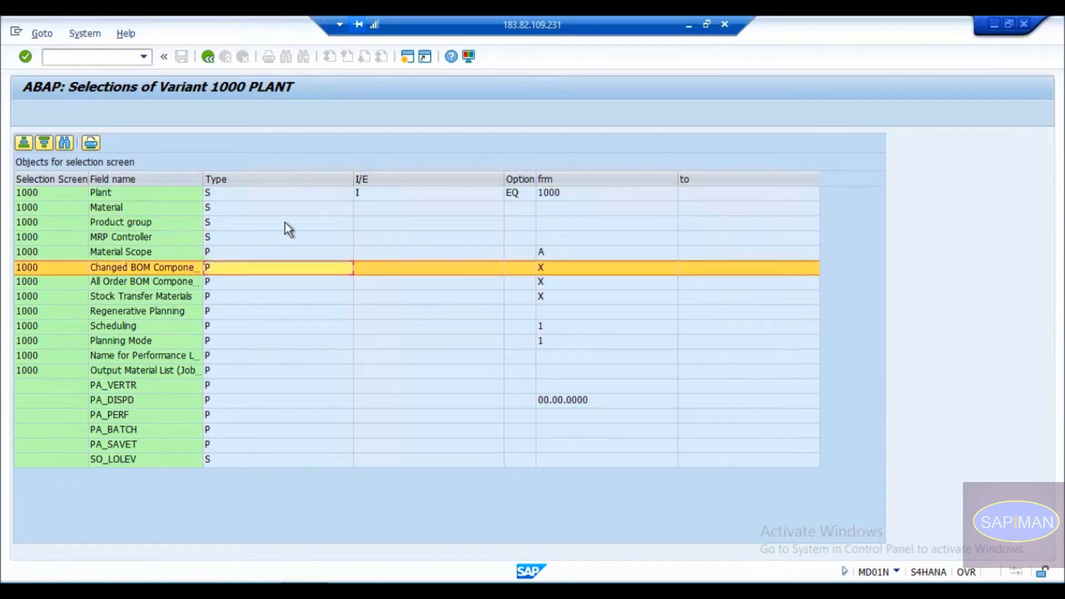
left_click(381, 192)
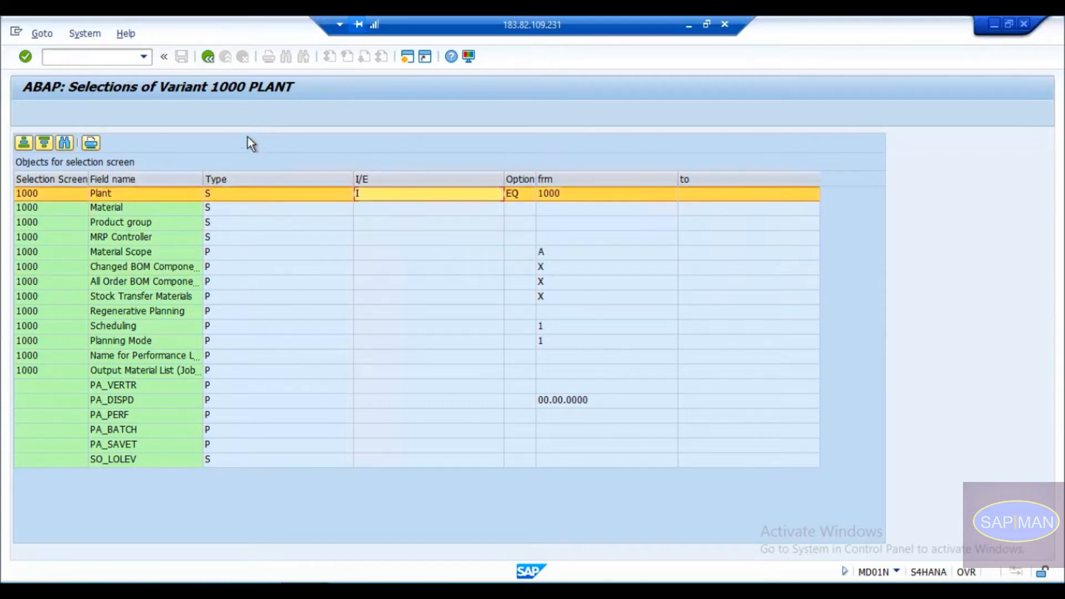
left_click(207, 57)
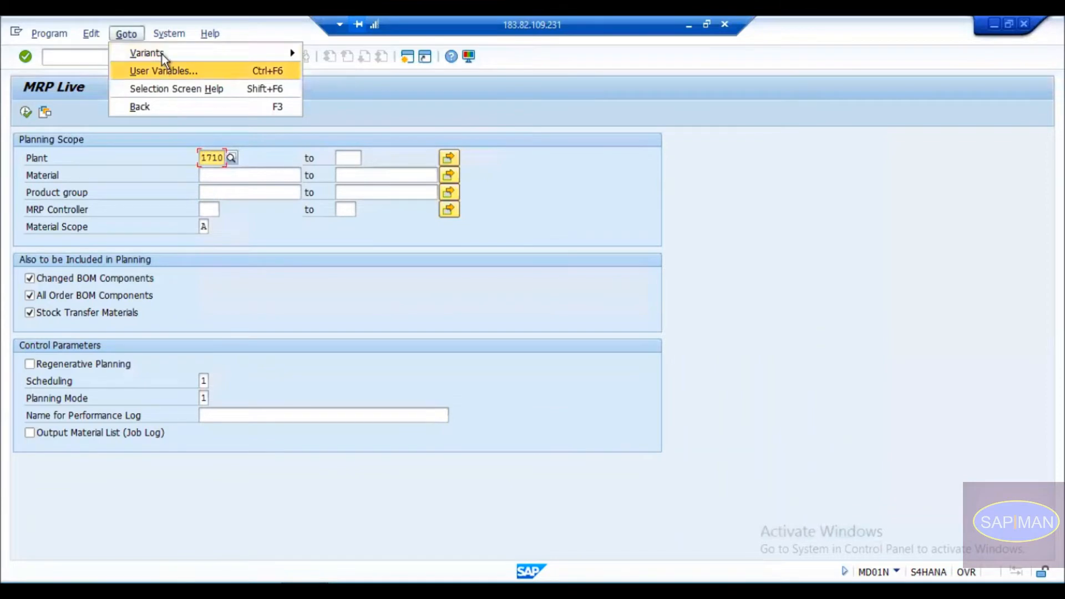
mouse_move(162, 53)
left_click(323, 71)
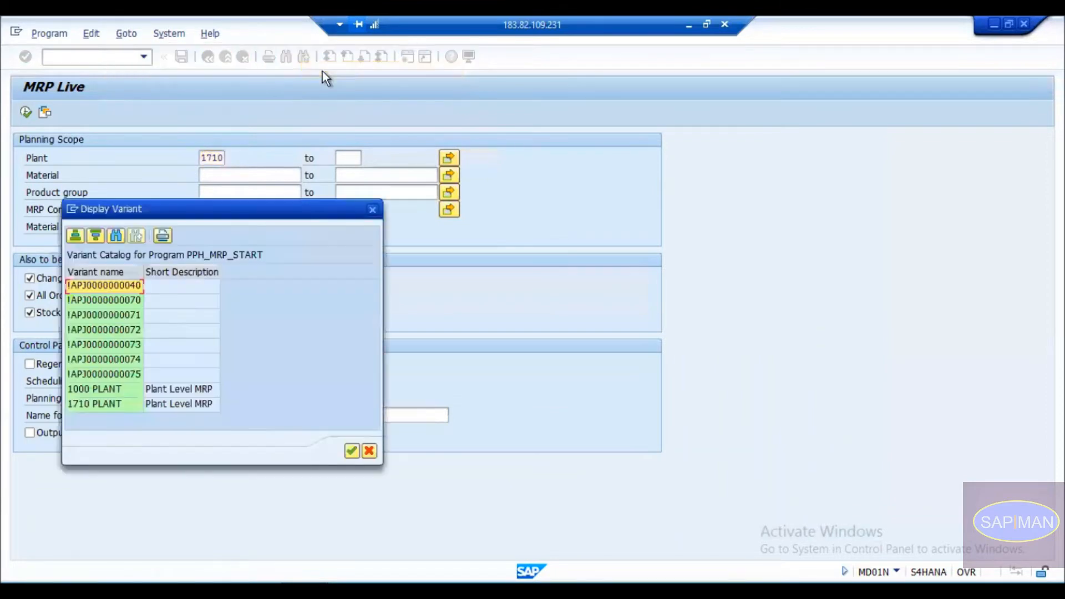
double_click(118, 302)
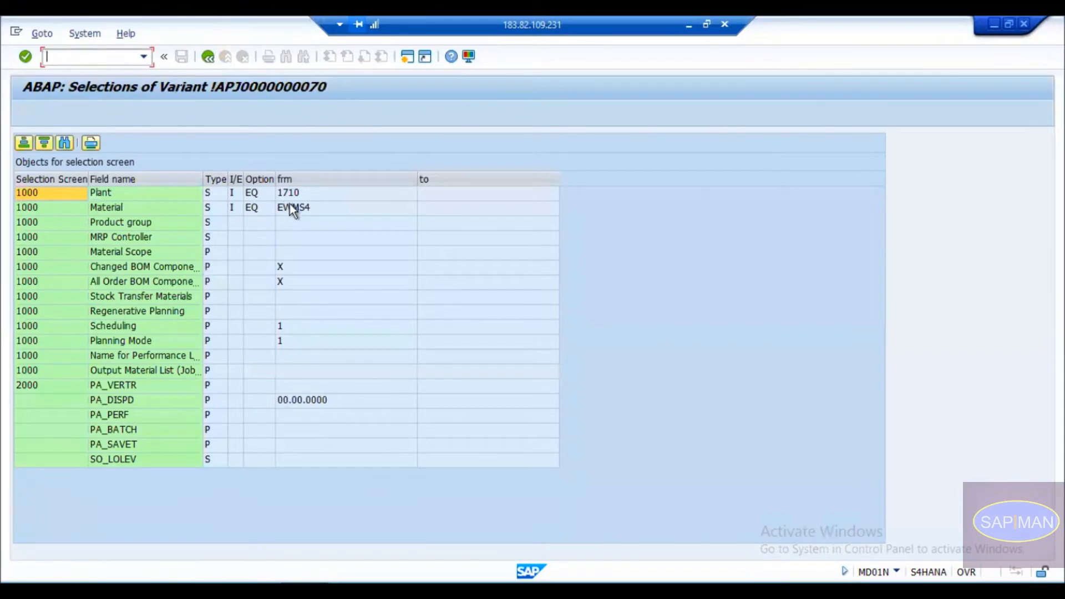
left_click(301, 193)
left_click(301, 209)
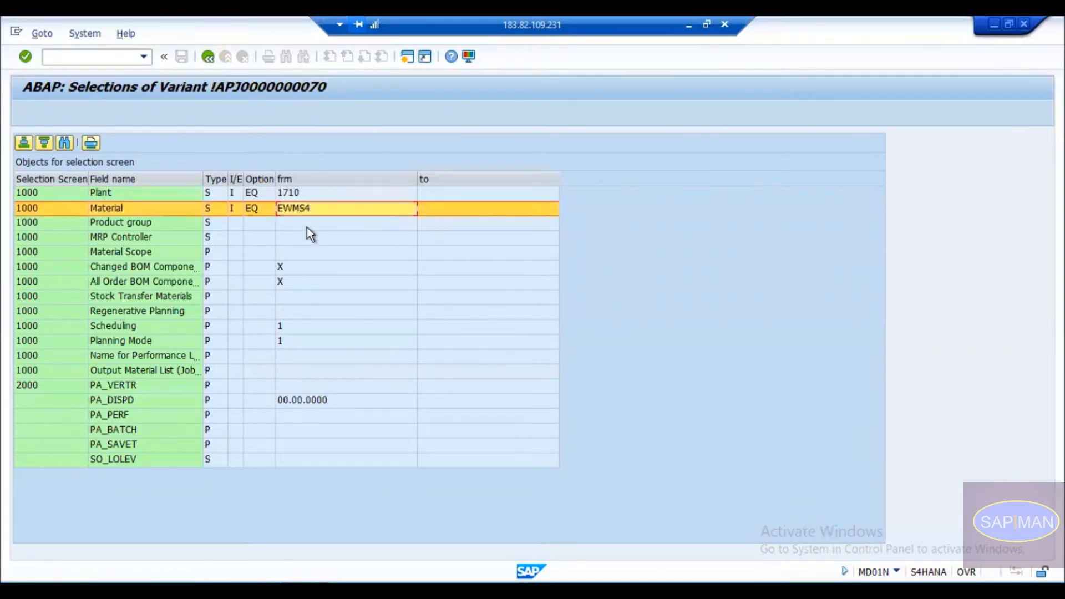
left_click(232, 194)
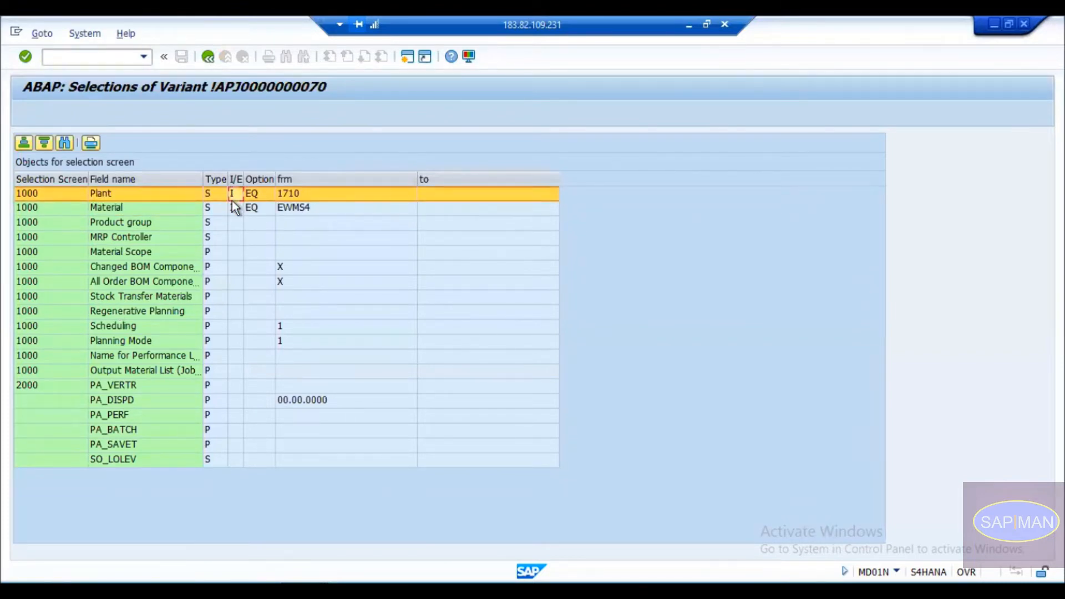
left_click(236, 209)
left_click(236, 192)
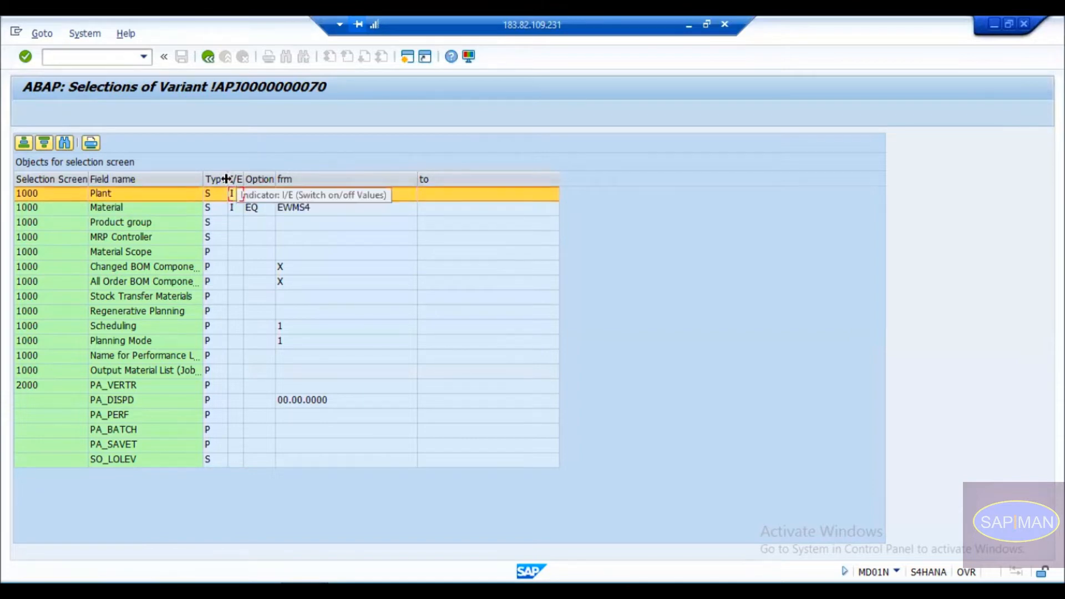
left_click_drag(228, 179, 297, 179)
Compare against the MRP Live Material, Product group and MRP Controller fields.
key("alt+Tab")
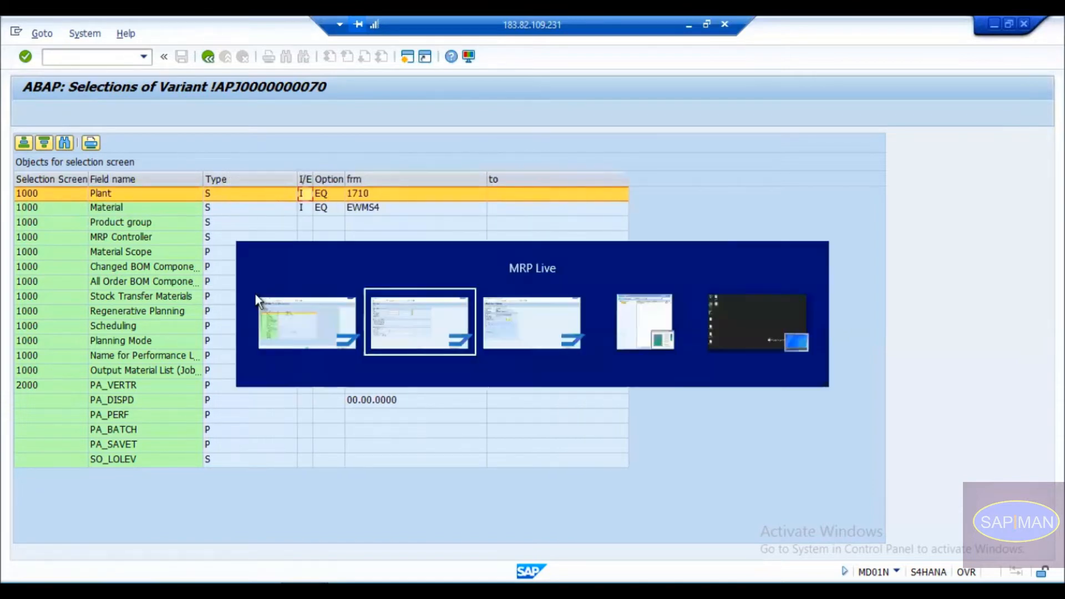
left_click(212, 174)
left_click(211, 186)
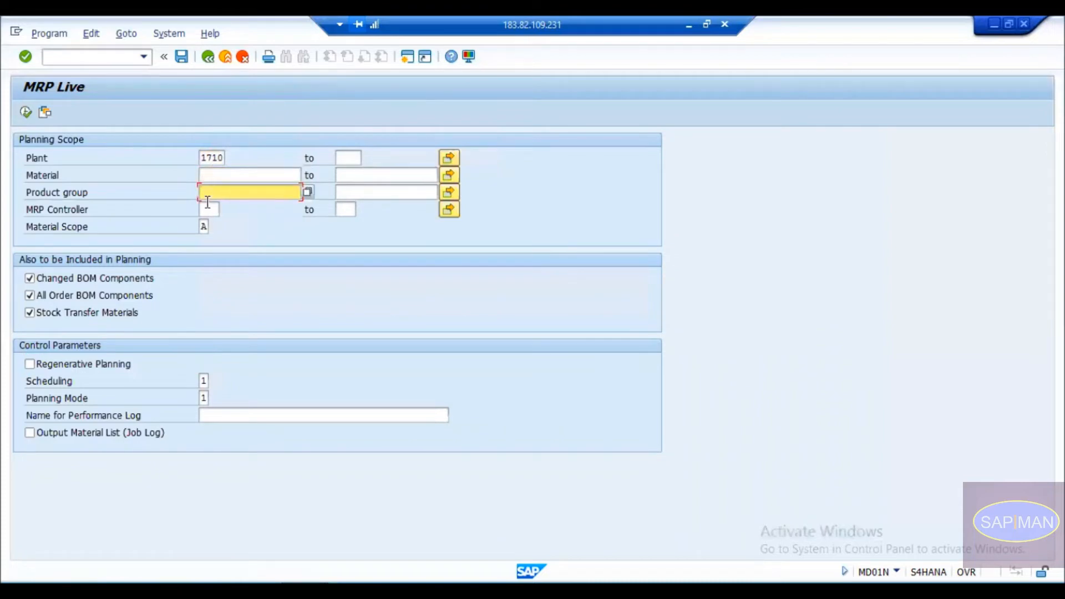
left_click(208, 205)
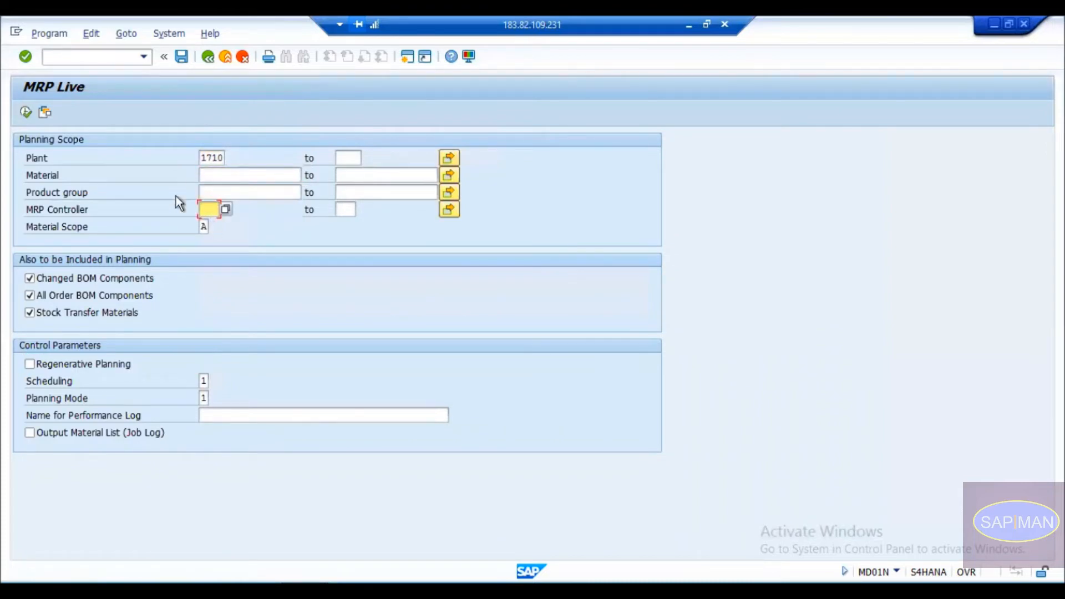
key("alt+Tab")
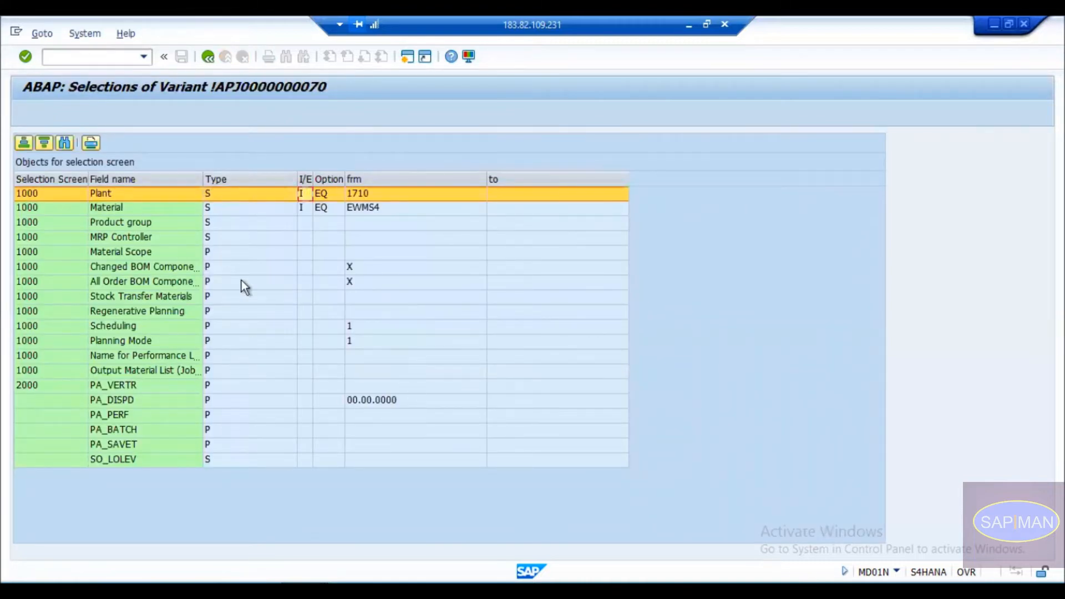
Re-check the variant's Plant, Material EWMS4, MRP Controller and Stock Transfer rows, then return to MRP Live.
left_click(224, 218)
left_click(222, 194)
left_click(221, 206)
left_click(216, 241)
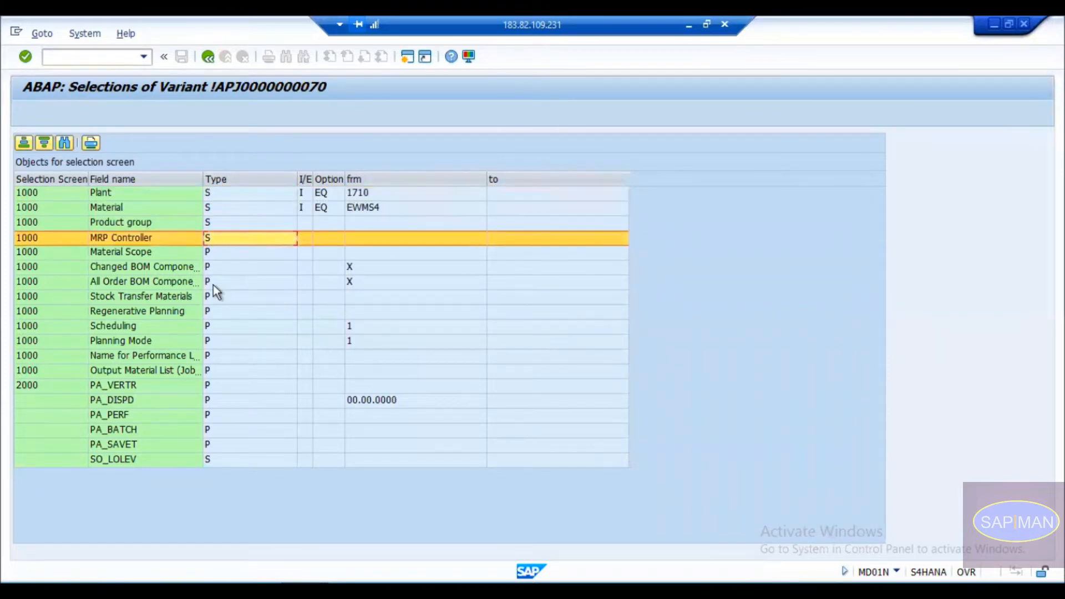
left_click(217, 295)
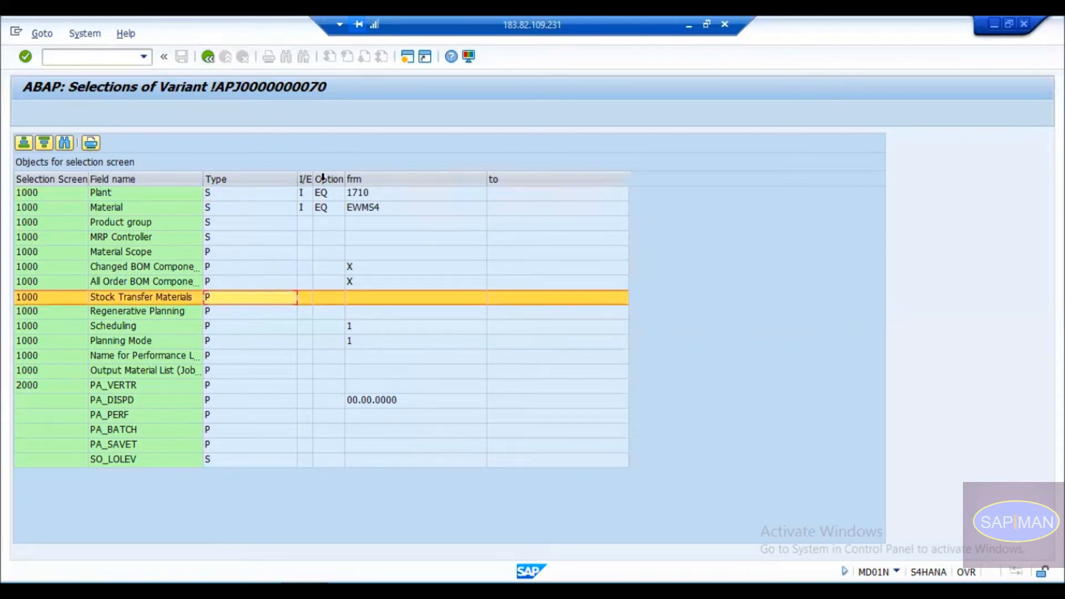
left_click(327, 197)
left_click(327, 205)
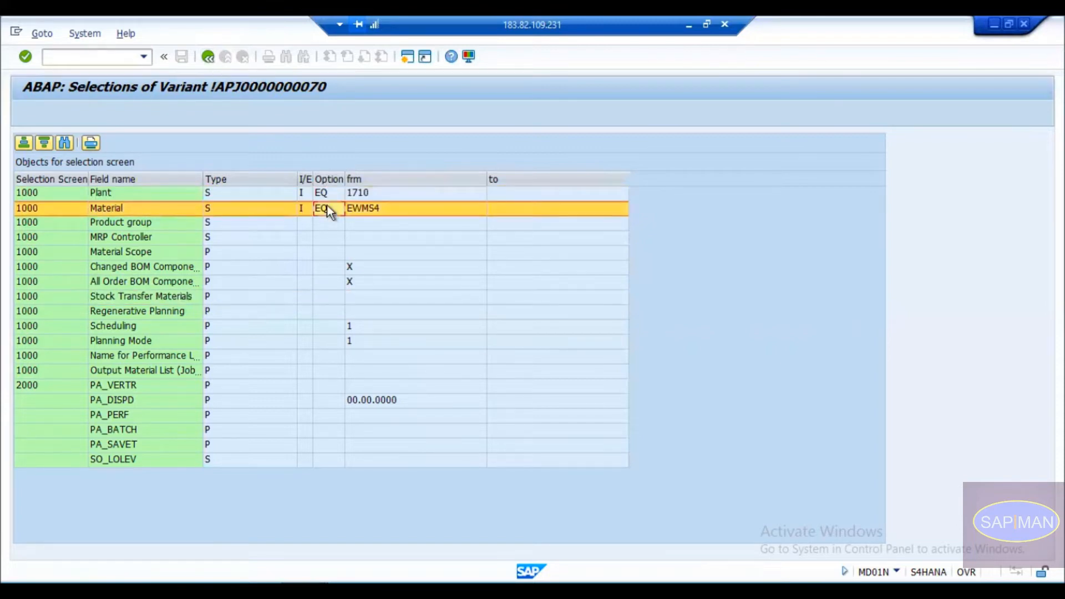
left_click(324, 194)
key("alt+Tab")
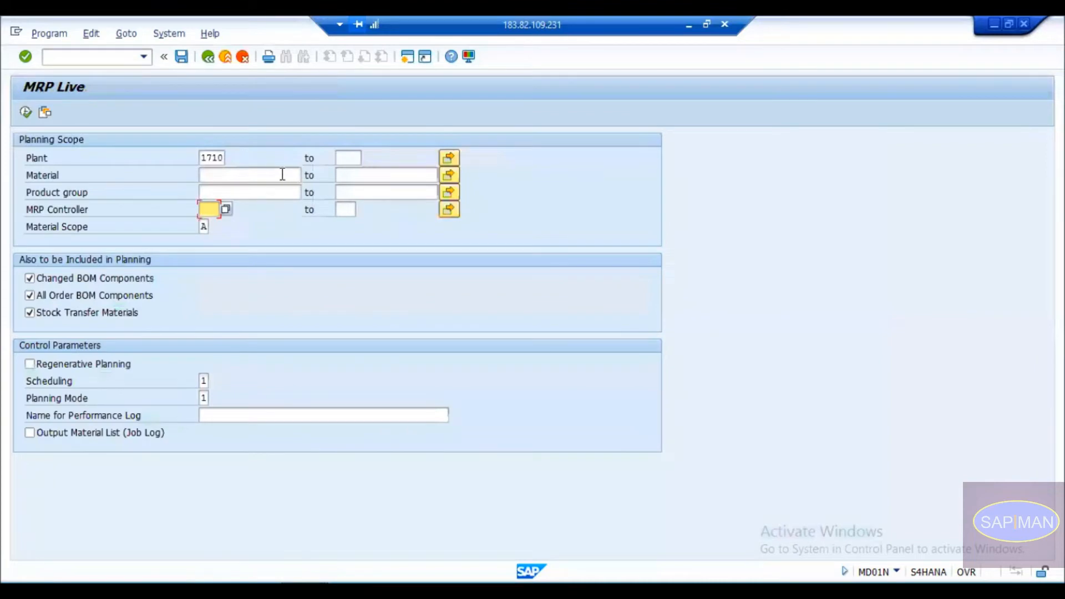
Try the greater-than-or-equal option for plant 1710 in the Plant multiple selection and apply it.
left_click(204, 159)
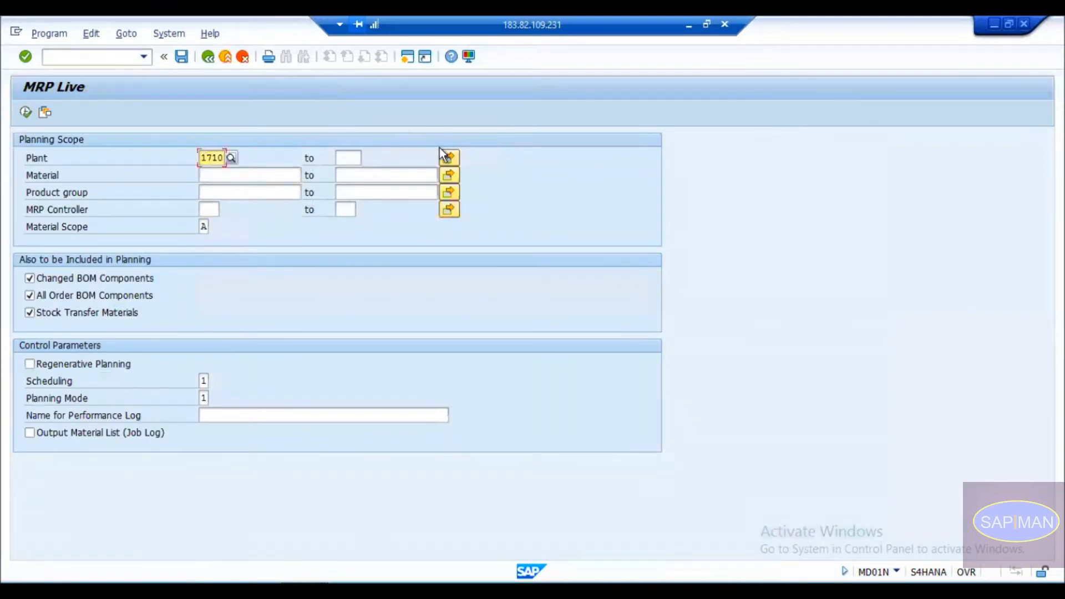
left_click(448, 159)
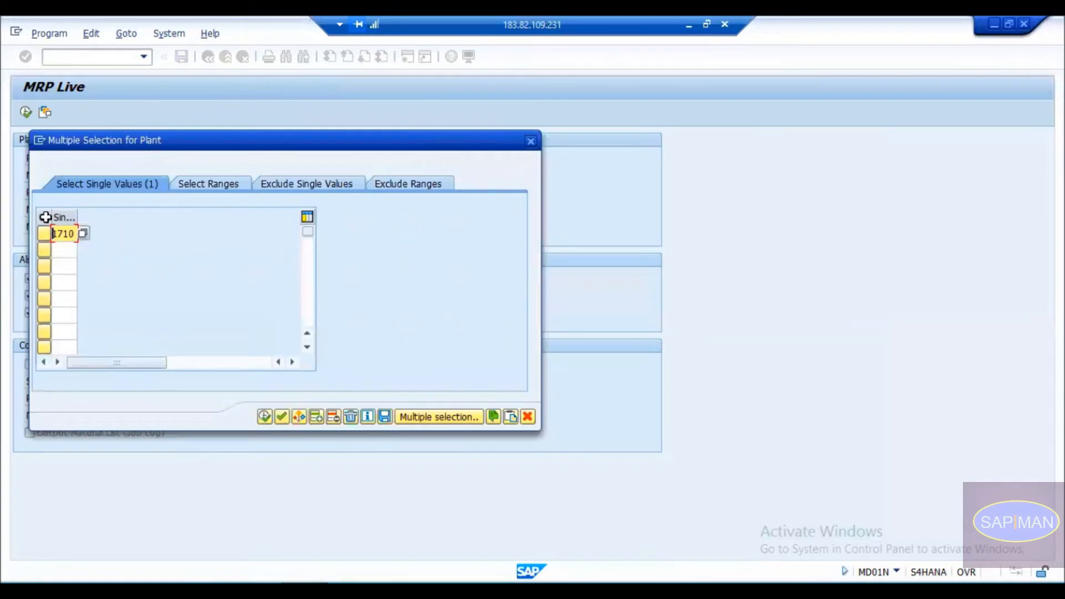
left_click_drag(50, 216, 109, 226)
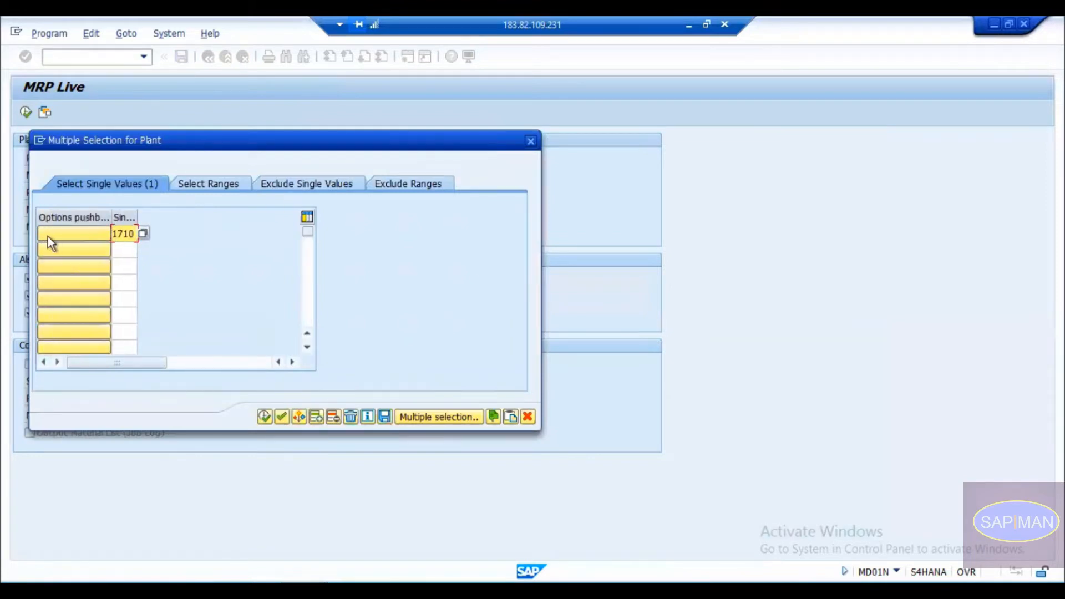
left_click(74, 233)
left_click_drag(202, 163, 401, 134)
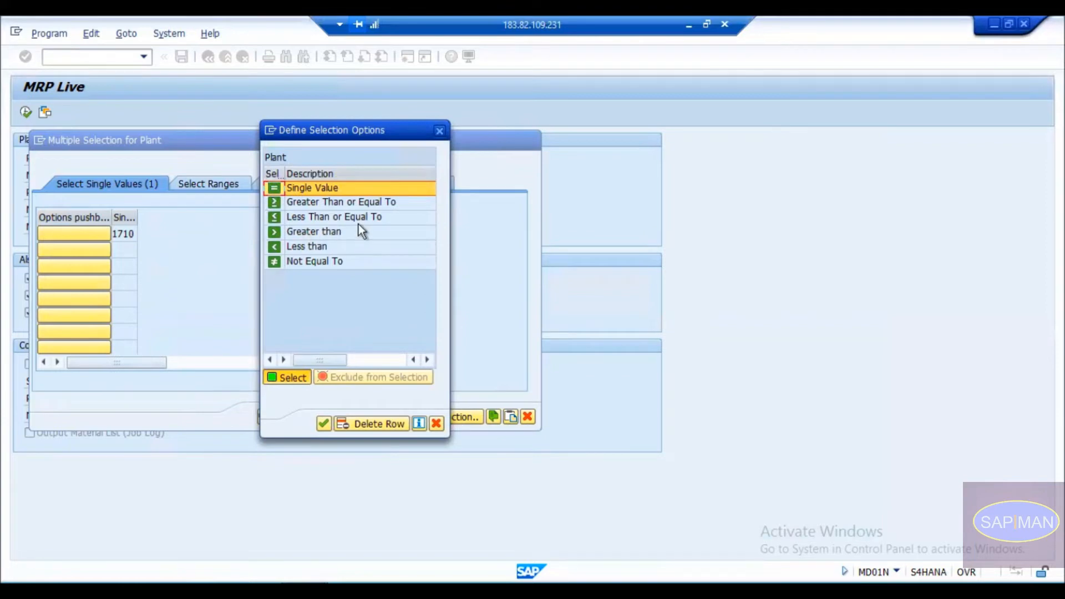
left_click(319, 188)
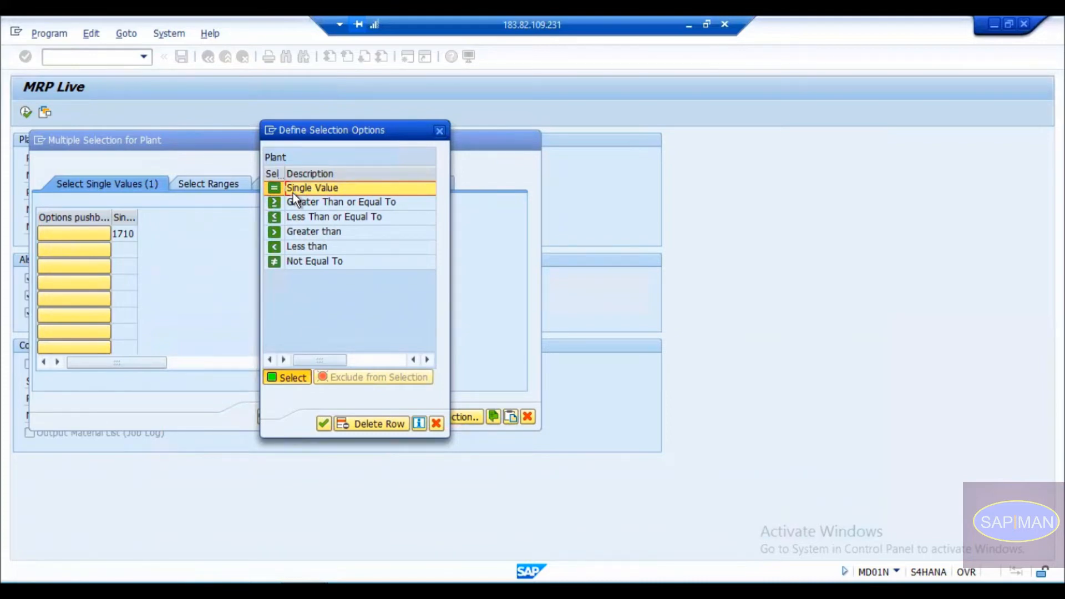
double_click(311, 202)
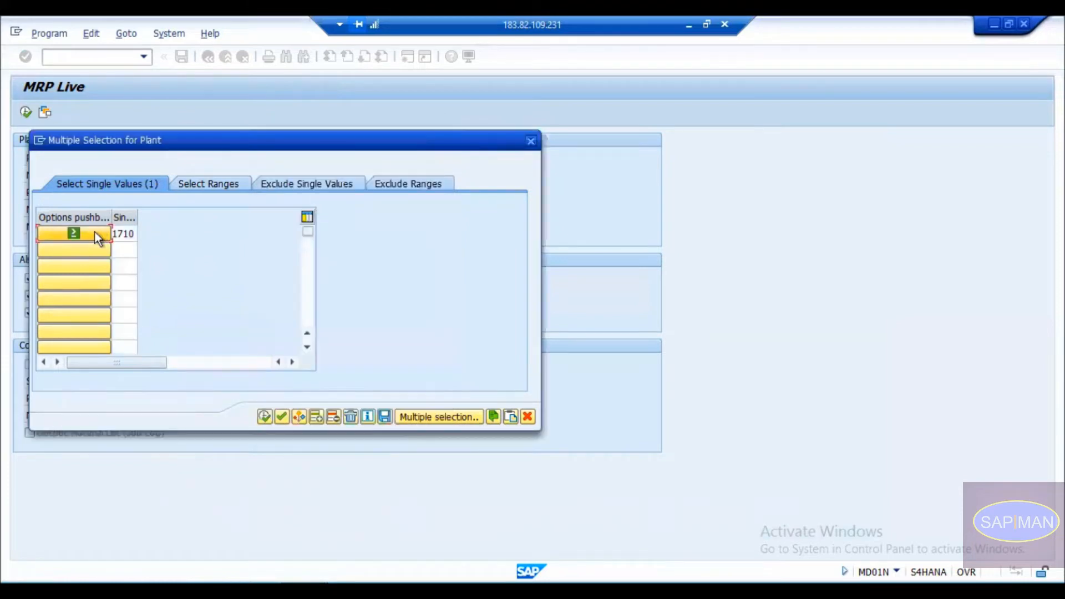
left_click(122, 233)
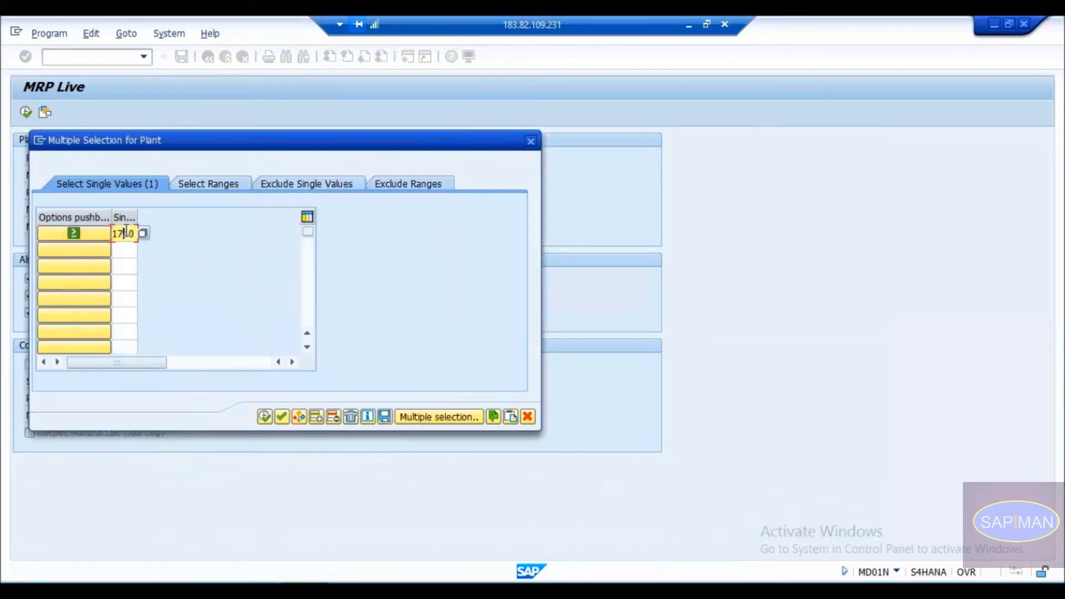
left_click(265, 417)
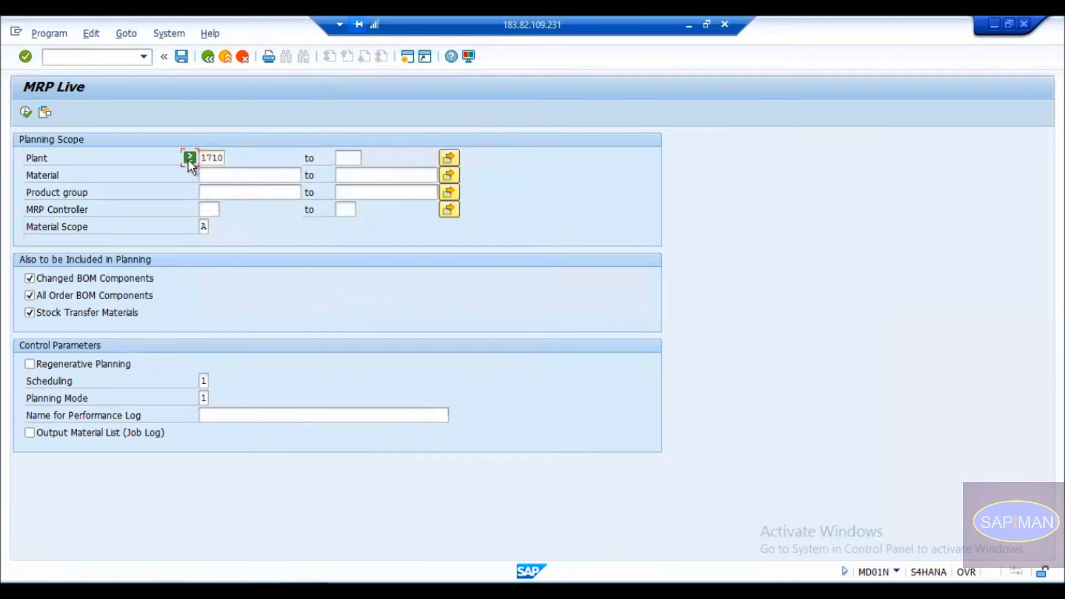
Reset plant 1710 to a single value, copy it back, and return to SAP Easy Access.
left_click_drag(201, 158, 219, 158)
left_click(214, 158)
left_click(449, 157)
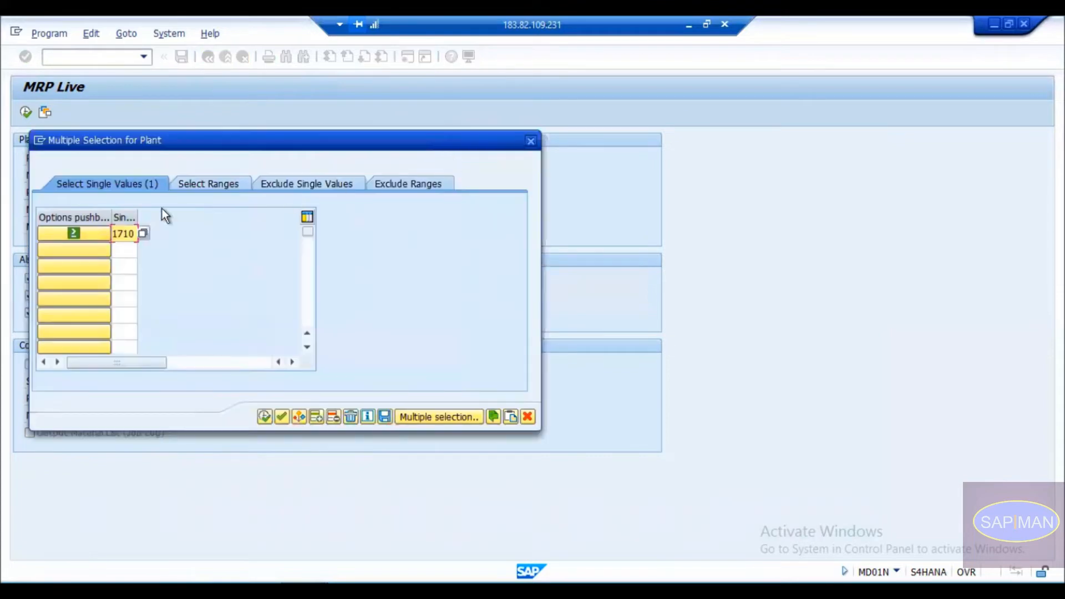
left_click(84, 231)
double_click(92, 219)
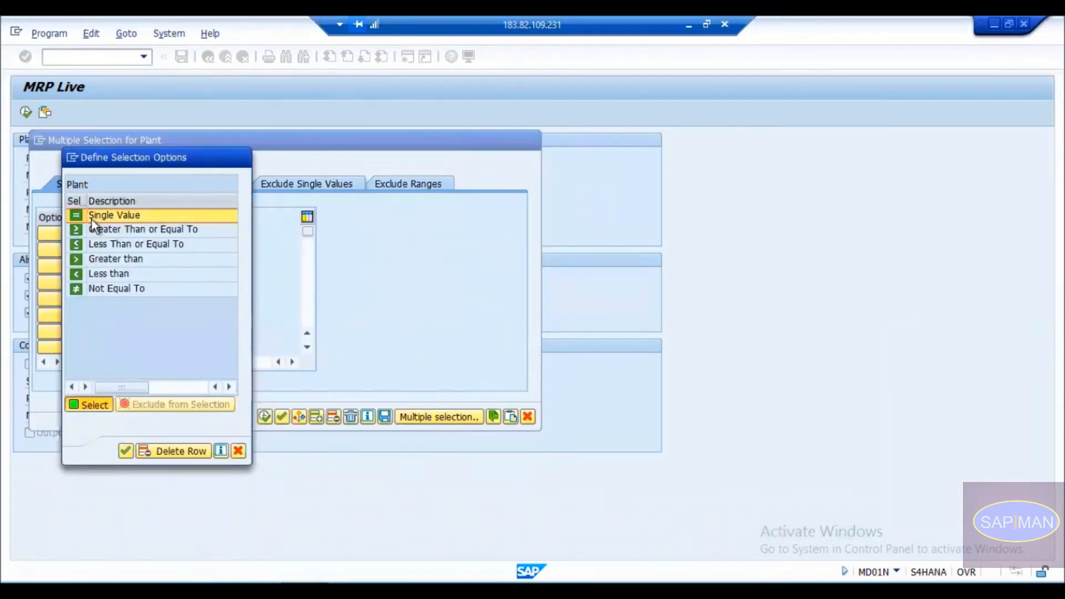
left_click(264, 416)
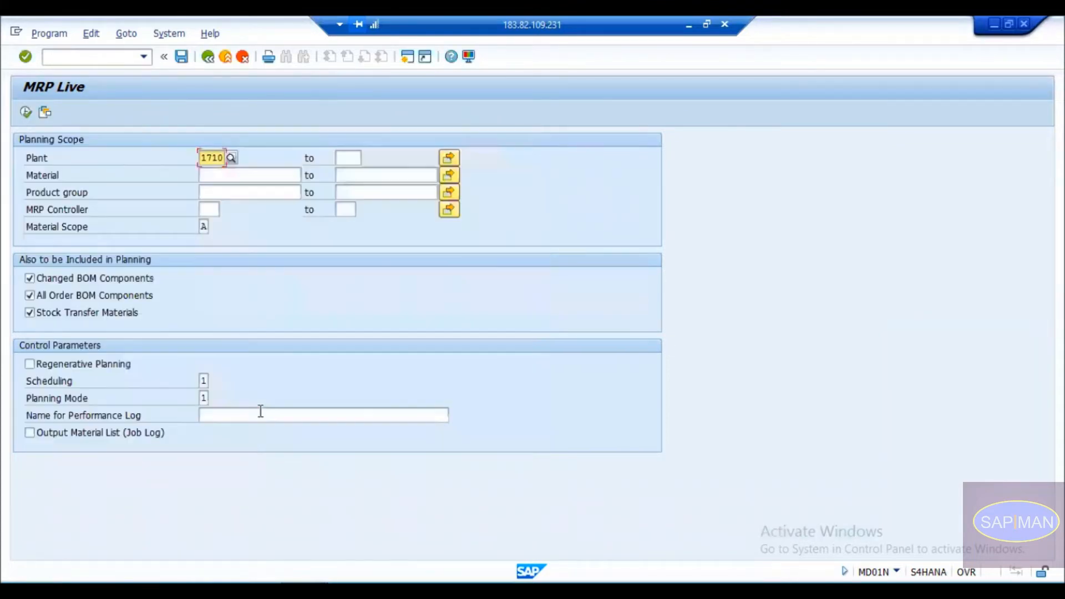
left_click(208, 58)
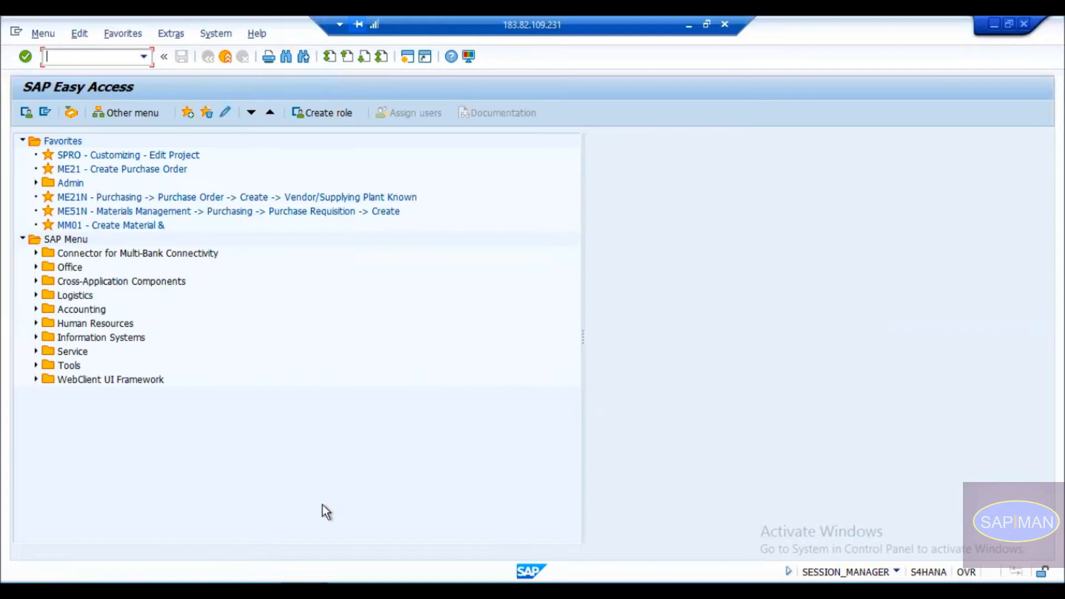
Bring the Define Job window forward and enter 'Daily MRP Run-1710' as the job name.
mouse_move(599, 521)
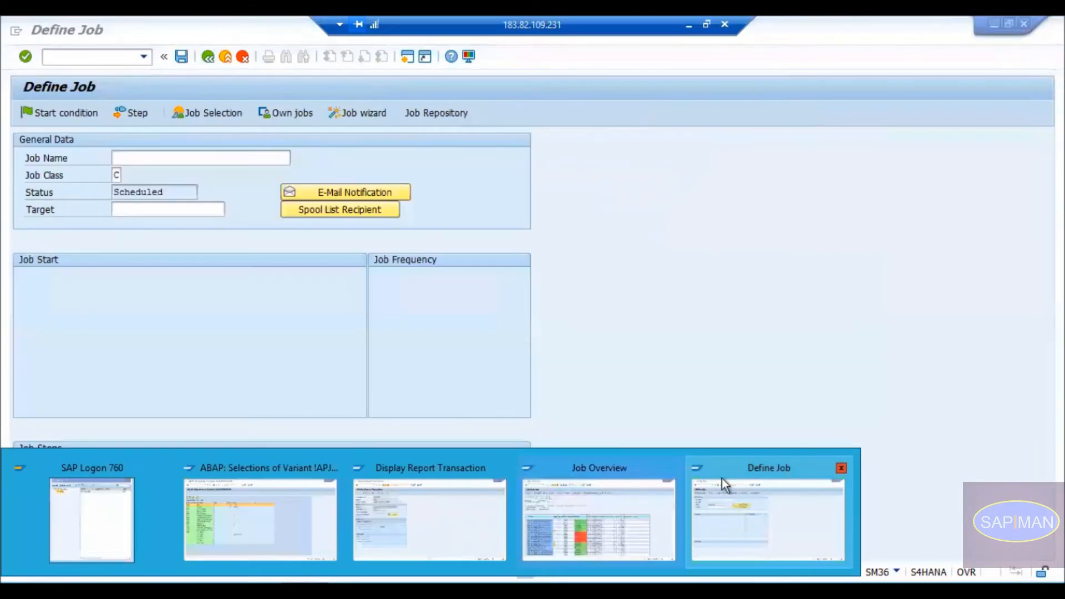
left_click(724, 483)
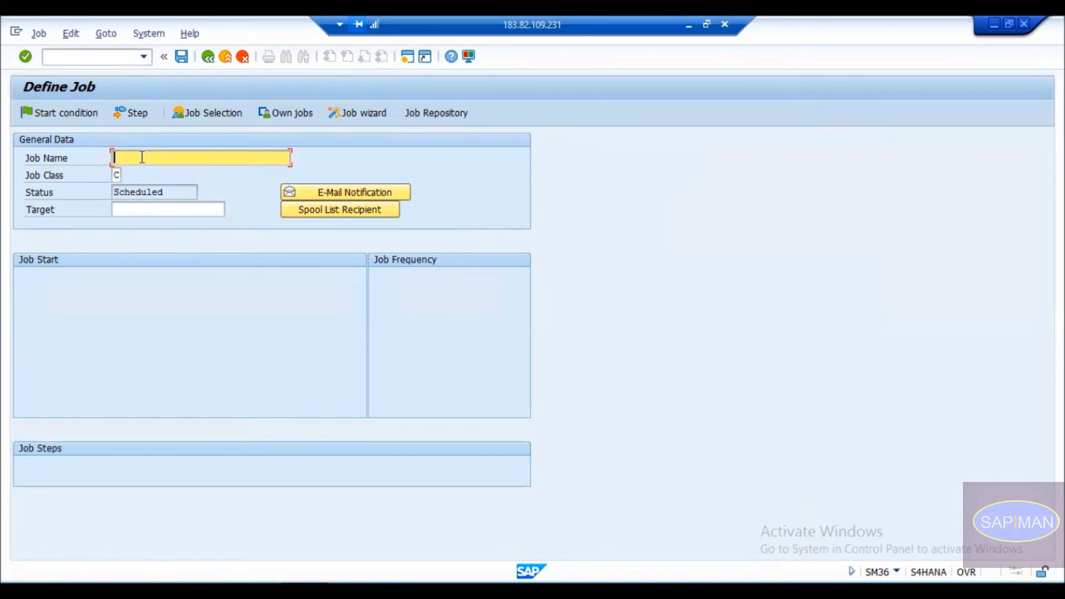
type("Daily MRP Run-1710")
Open the Create Step dialog beside the job data, with focus on the empty ABAP program name.
key("shift+F2")
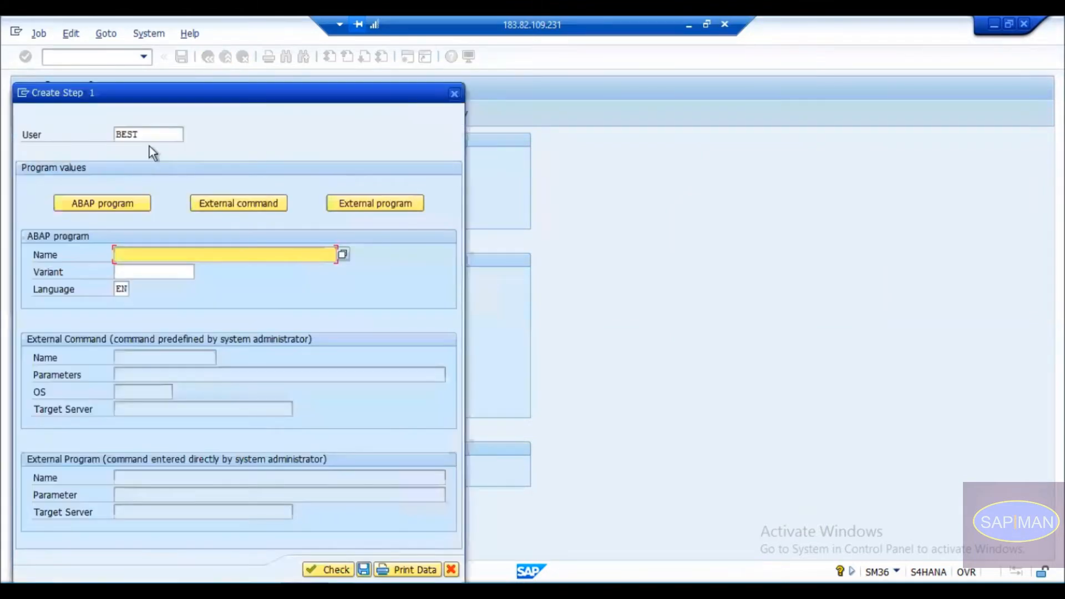
left_click_drag(178, 99, 454, 78)
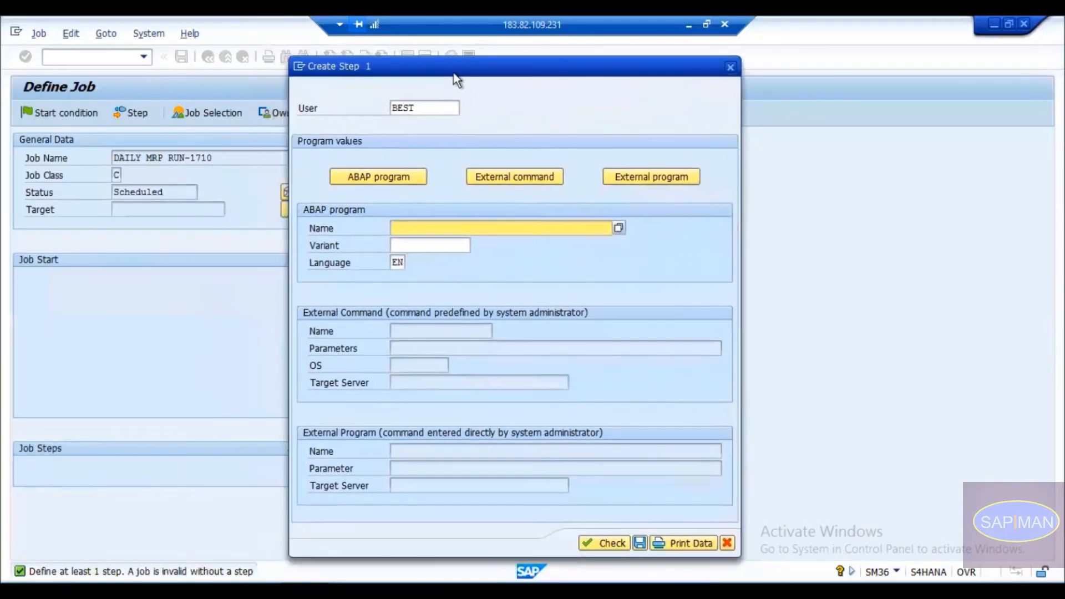
left_click(368, 243)
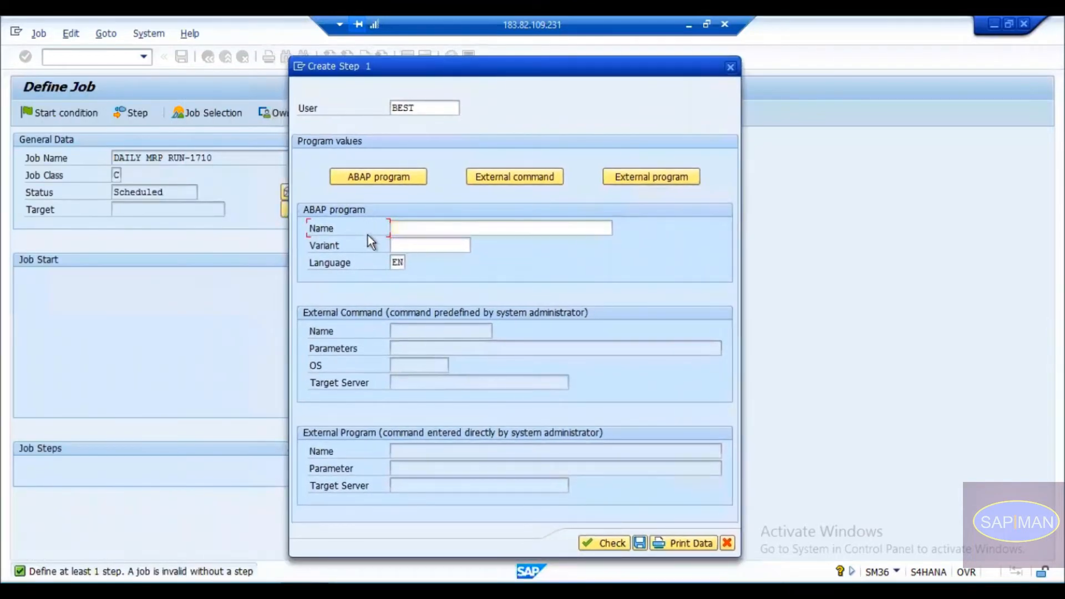
left_click(408, 249)
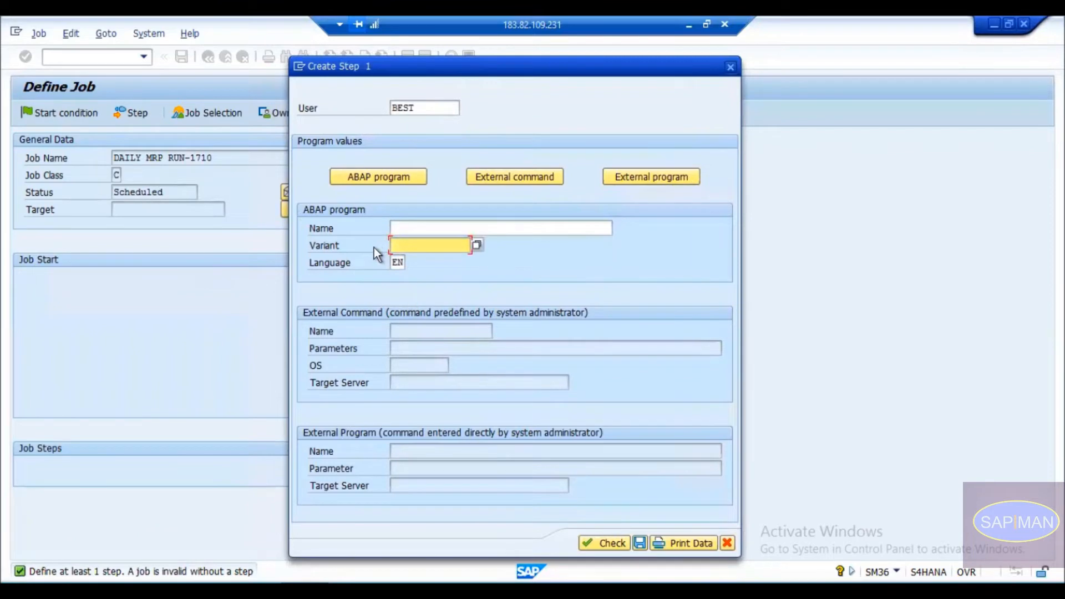
left_click(352, 227)
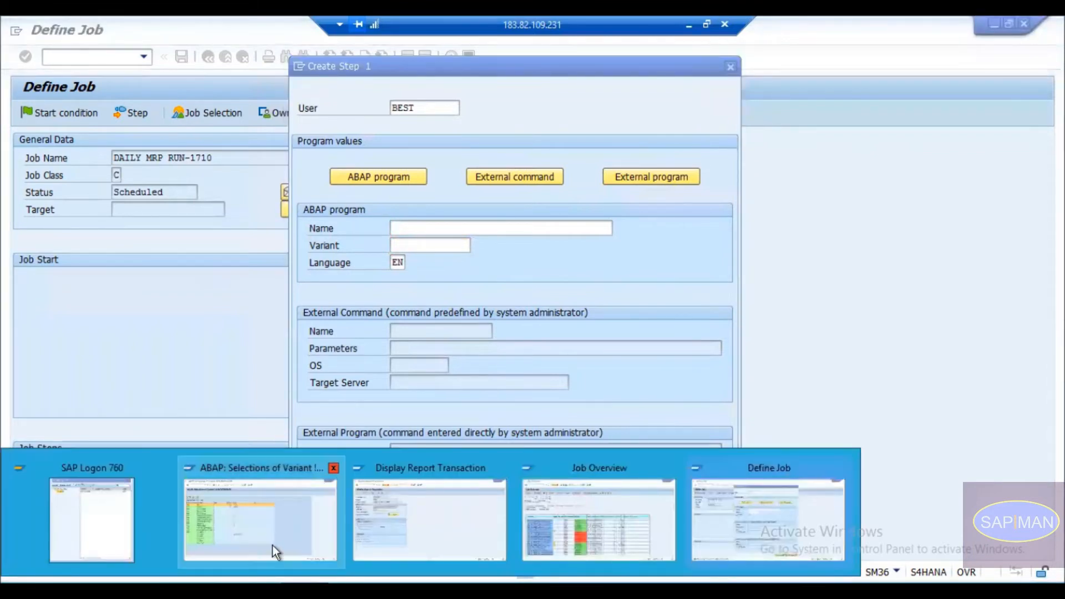
Check the MRP Live screen's system status for its program name, then return to the main menu.
left_click(272, 537)
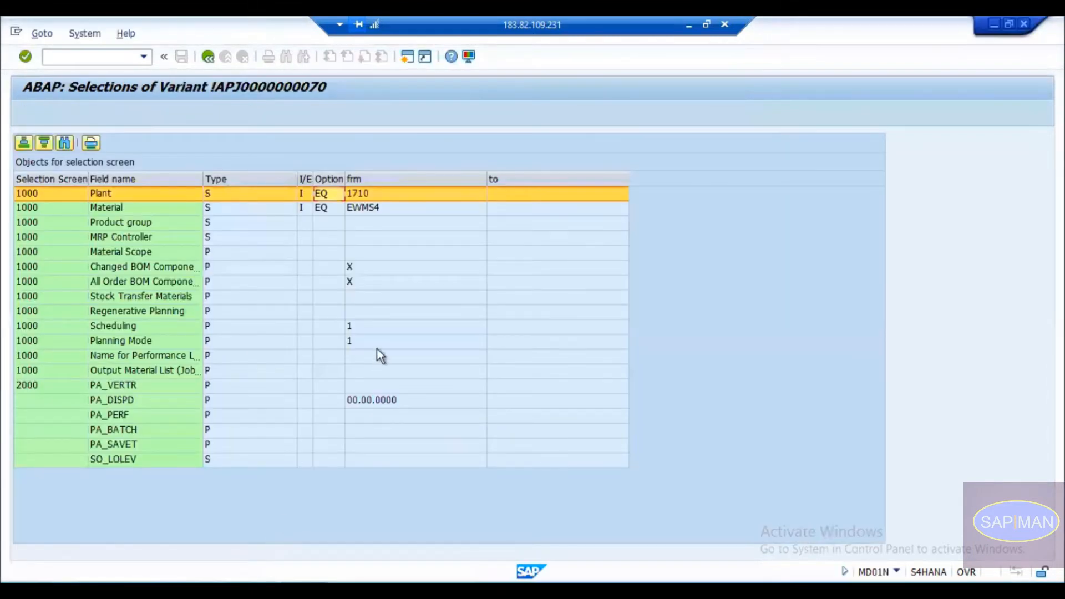
left_click(208, 56)
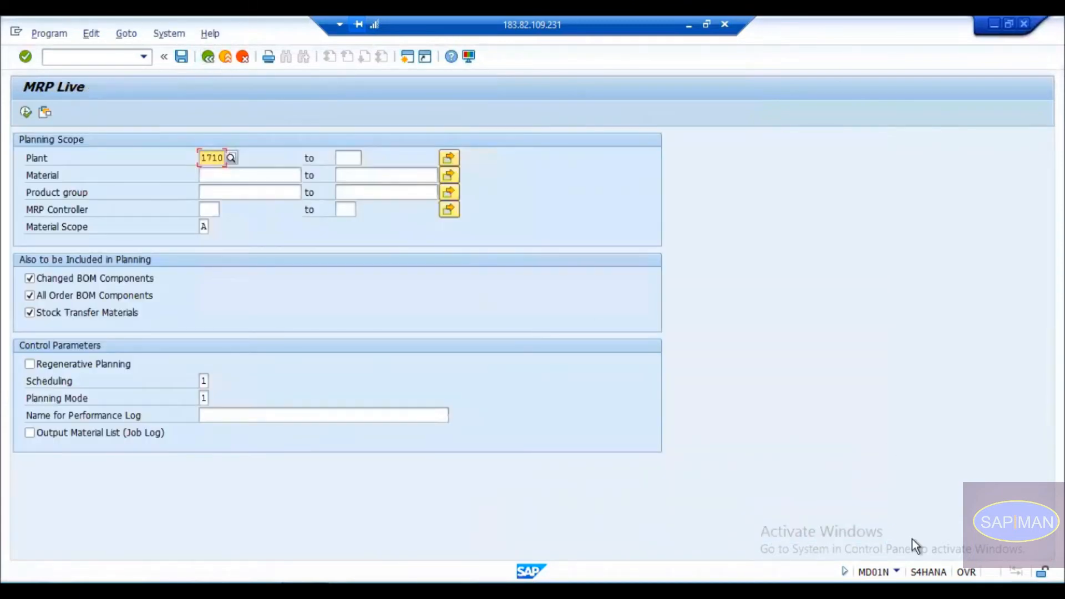
left_click(896, 572)
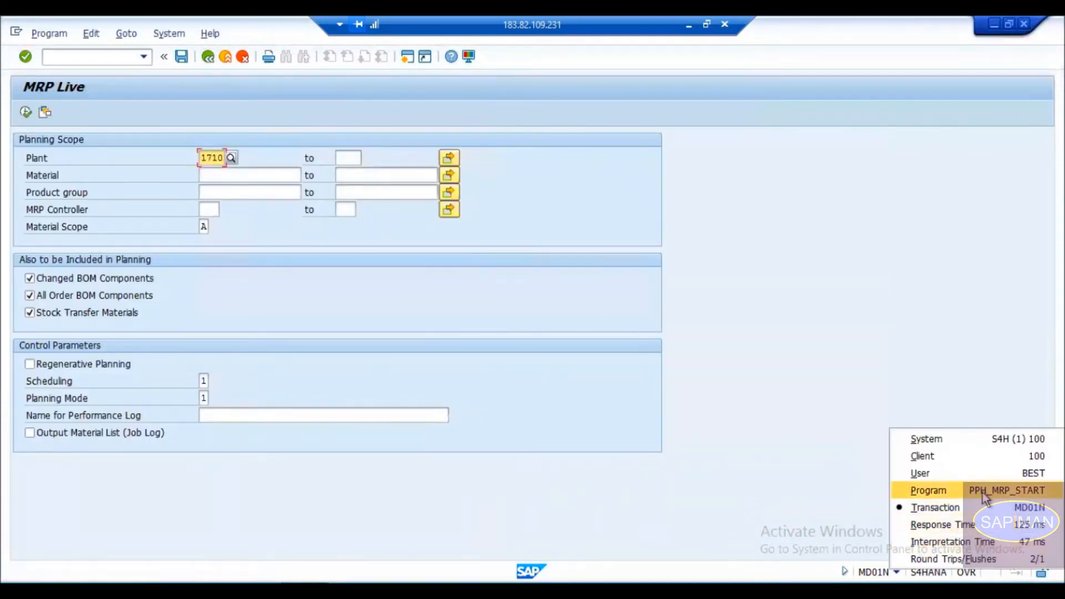
left_click(1017, 491)
left_click(210, 53)
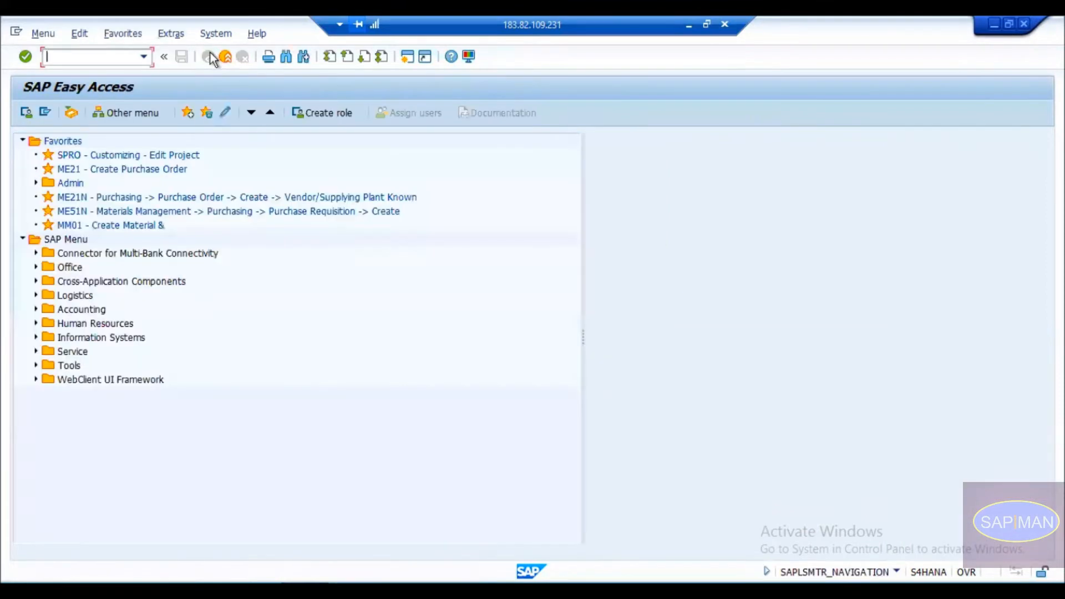
In SE16N, look up table TSTC for transaction MD01N and copy its program PPH_MRP_START.
type("se16n")
key("Return")
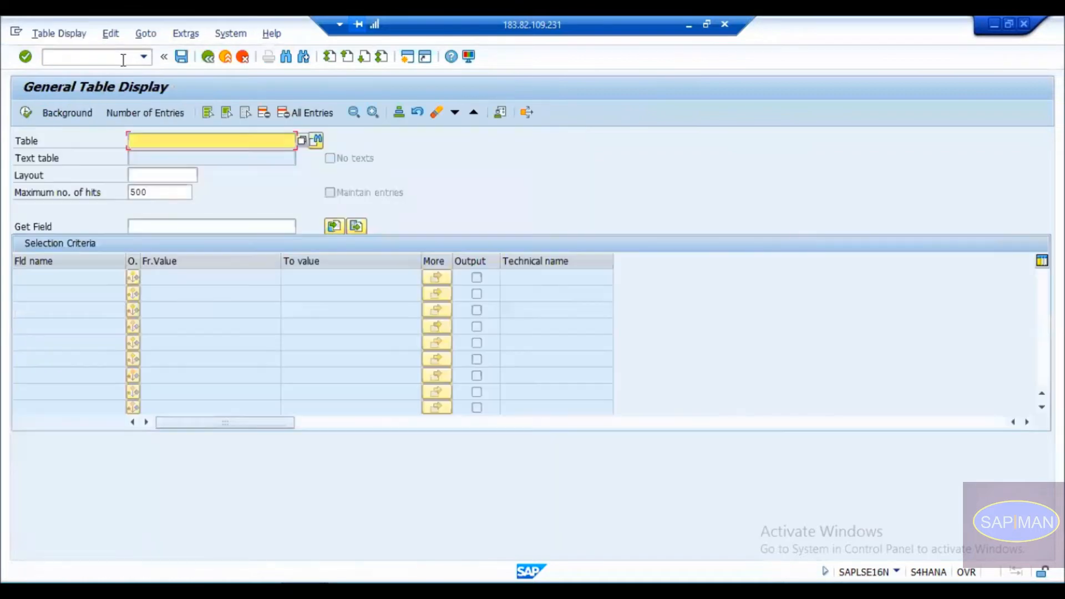
type("tstc")
key("Return")
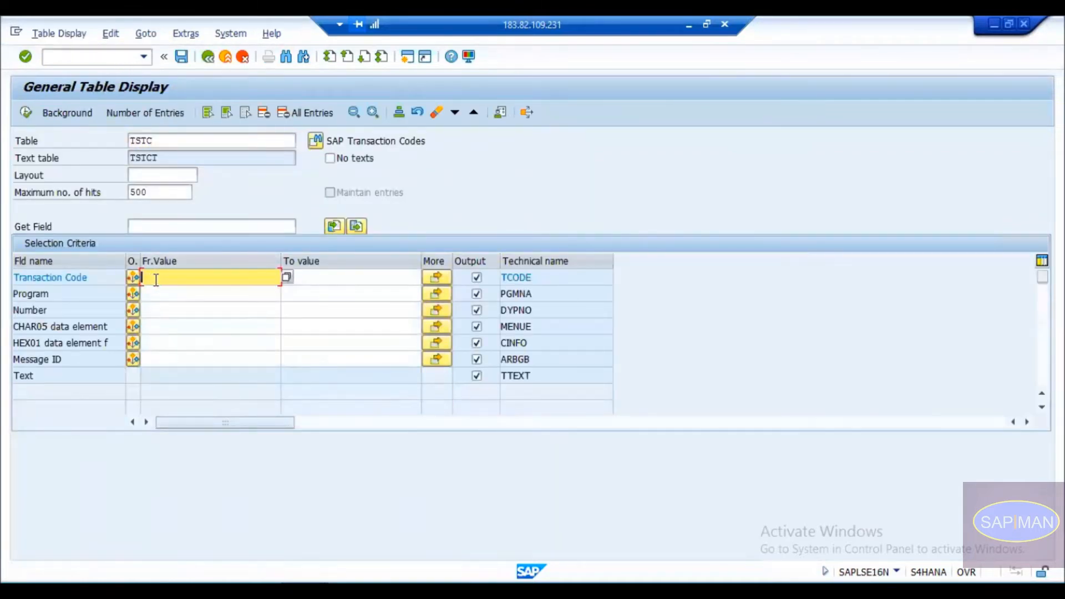
type("MD01N")
left_click(28, 118)
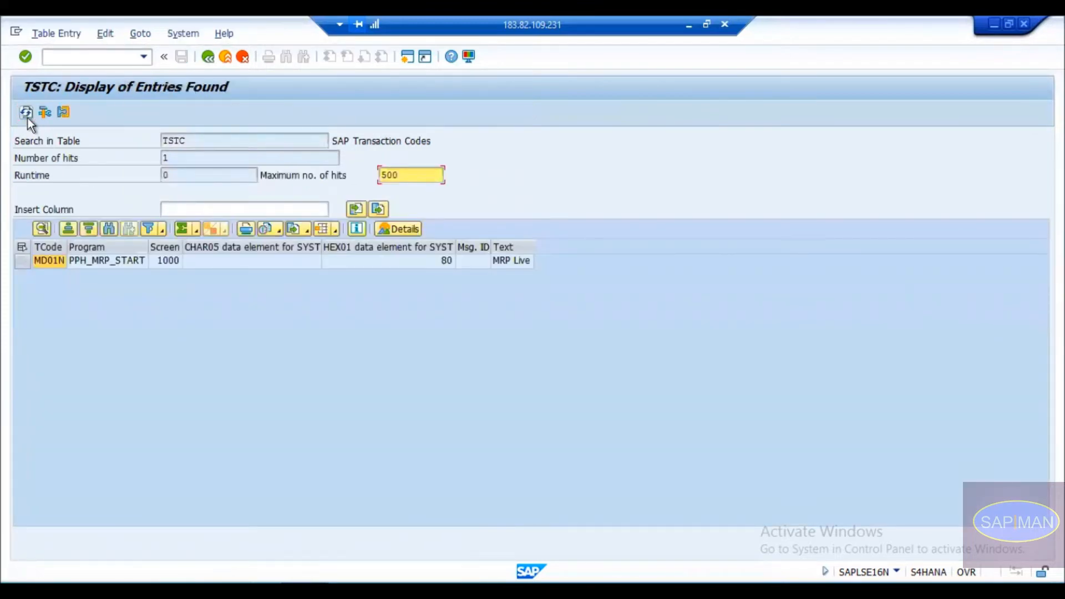
left_click(105, 261)
double_click(104, 261)
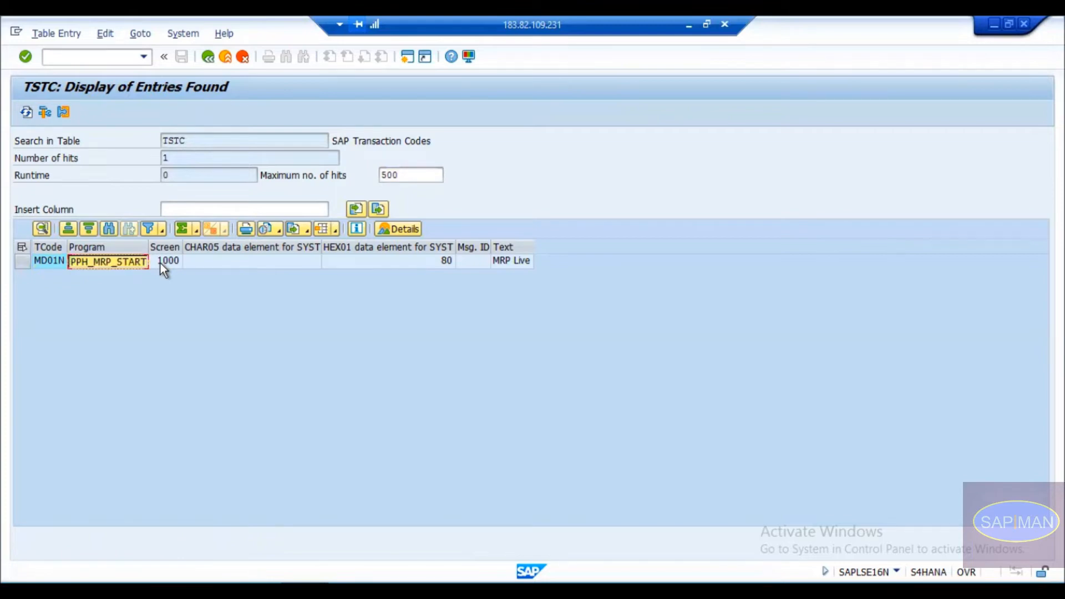
key("alt+Tab")
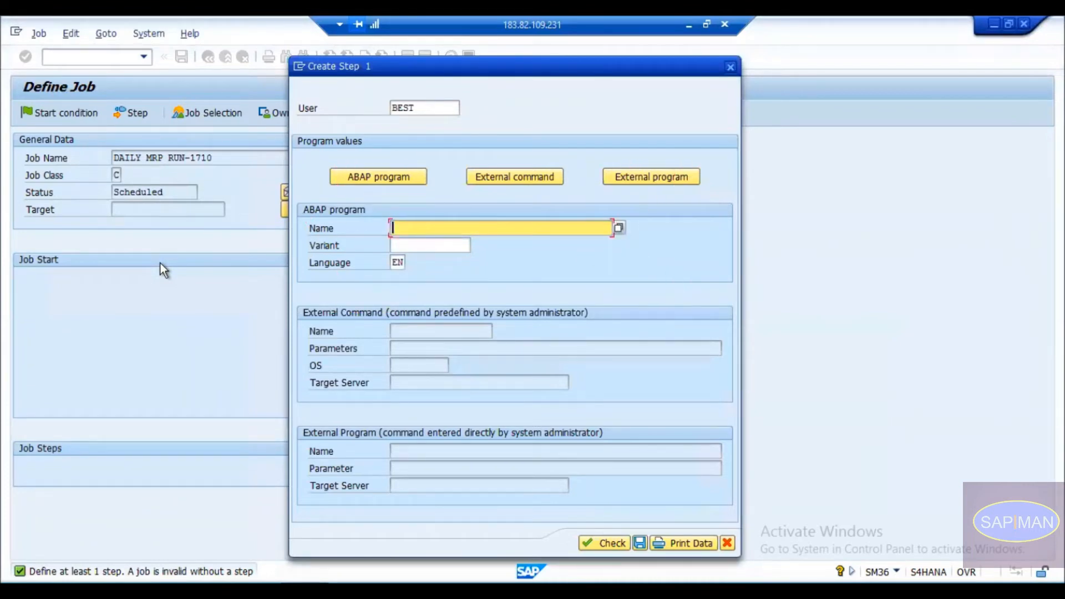
Paste PPH_MRP_START as the step's ABAP program and browse its variants, including 1000 PLANT and 1710 PLANT.
type("PPH_MRP_START")
left_click(448, 247)
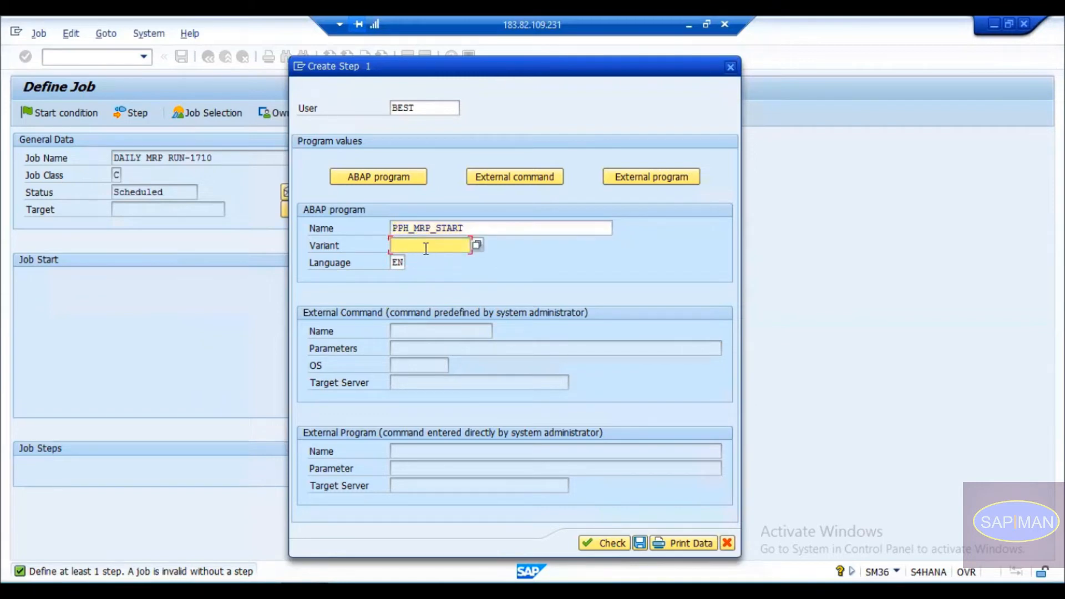
left_click(475, 246)
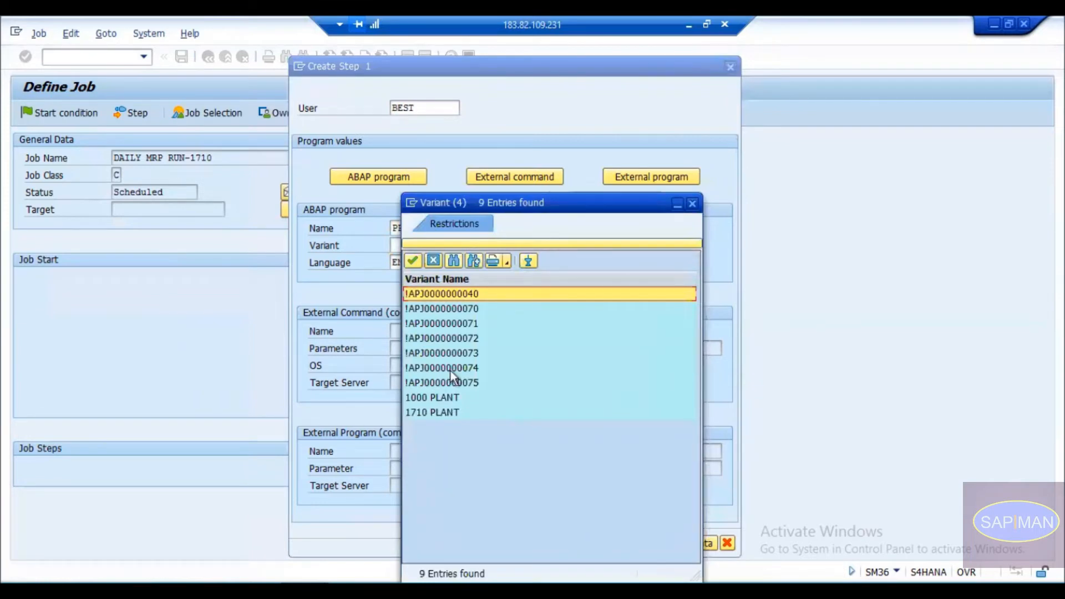
left_click(457, 399)
left_click(447, 412)
left_click(447, 397)
key("alt+Tab")
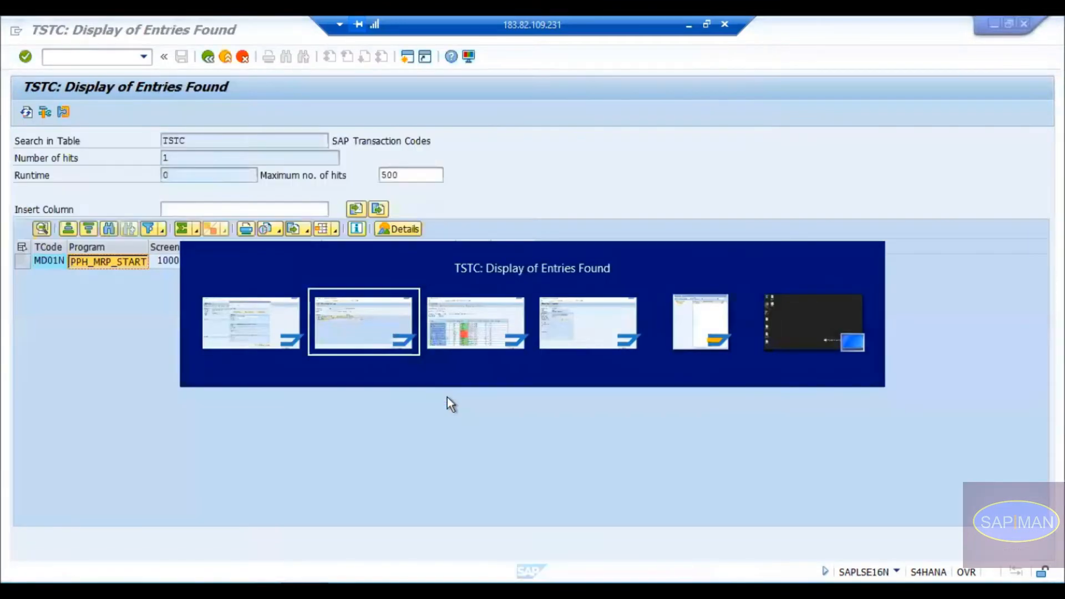
Launch MD01N and view the saved variants of PPH_MRP_START via Get Variant.
key("F3")
key("F3")
type("m")
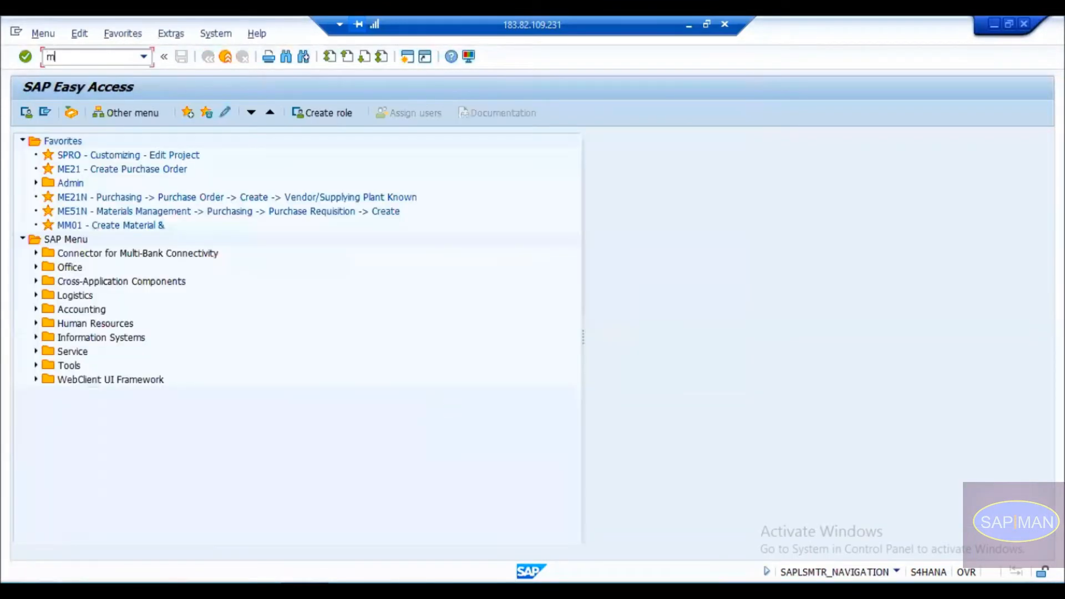
type("d0")
key("BackSpace")
type("01n")
key("Return")
left_click(45, 112)
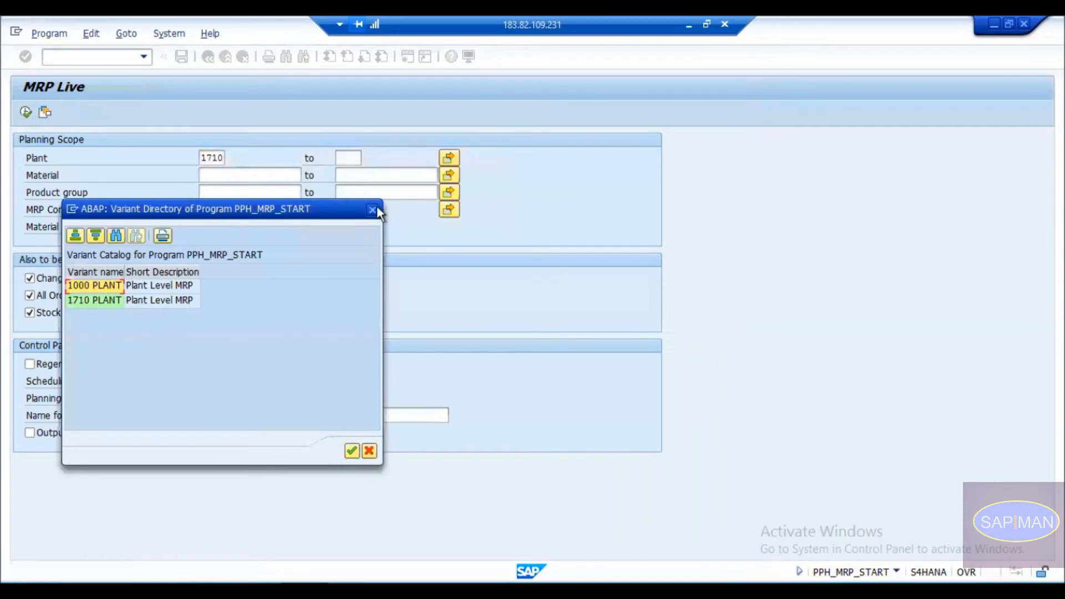
left_click(372, 210)
Display the full variant catalog through Goto > Variants, inspecting the !APJ variants, then recheck the loadable list.
left_click(161, 35)
left_click(125, 32)
left_click(124, 32)
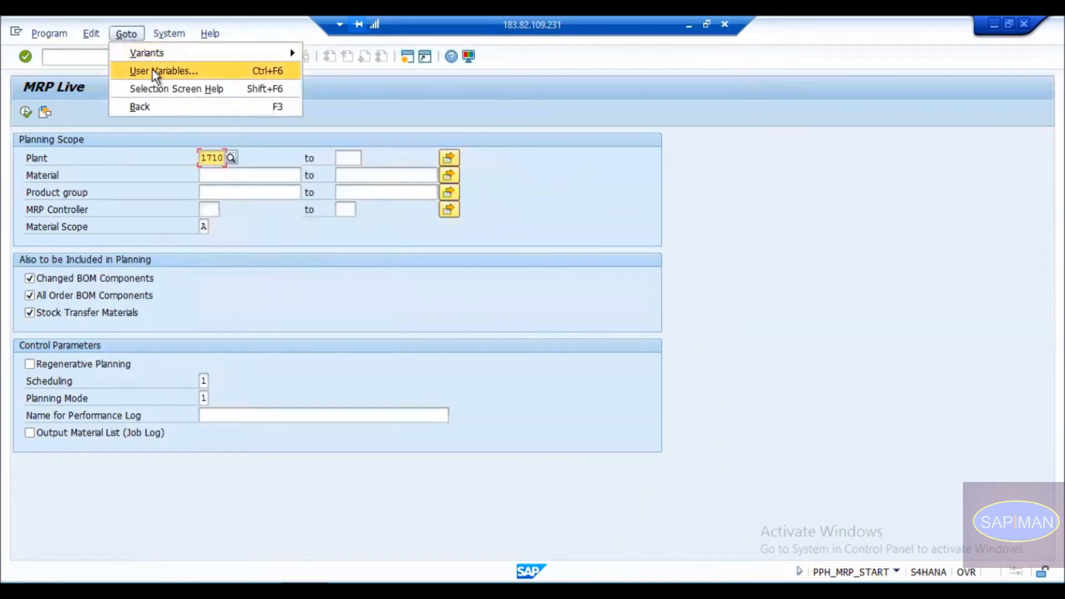
mouse_move(156, 54)
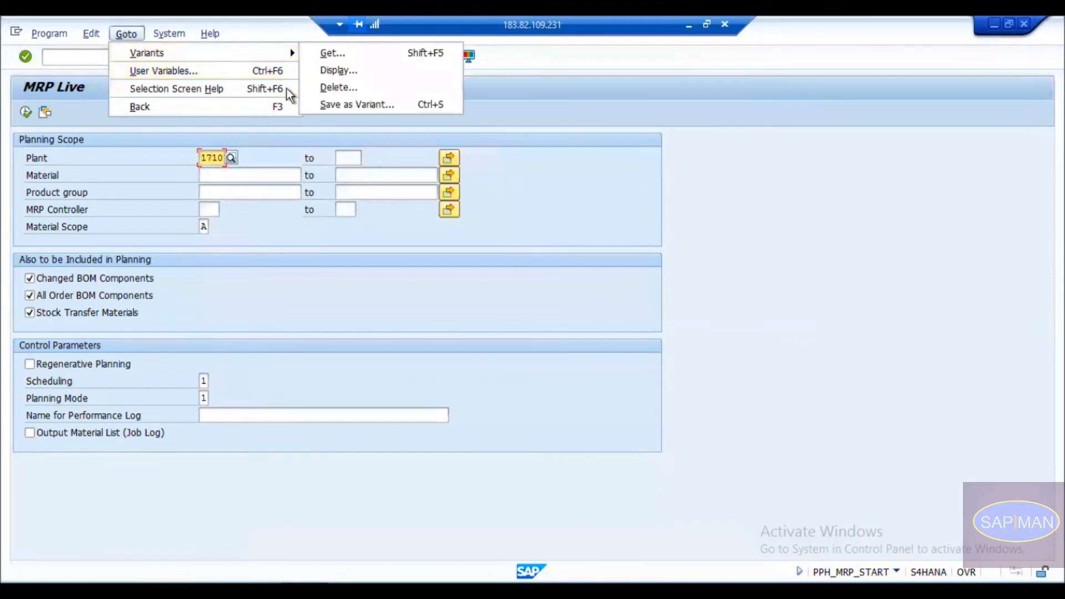
left_click(344, 72)
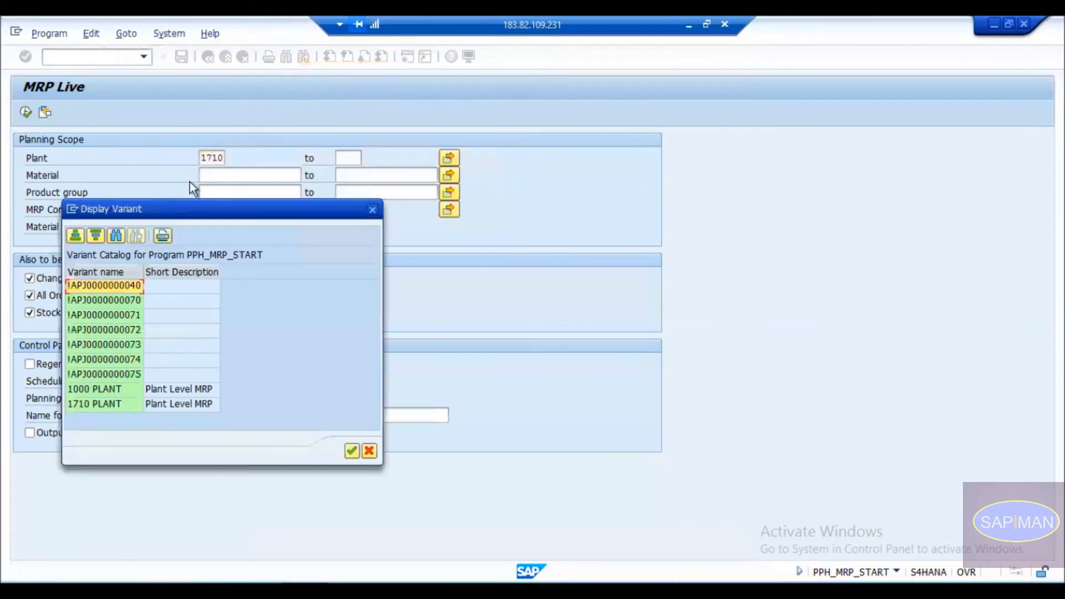
left_click(106, 300)
left_click(98, 344)
left_click(98, 359)
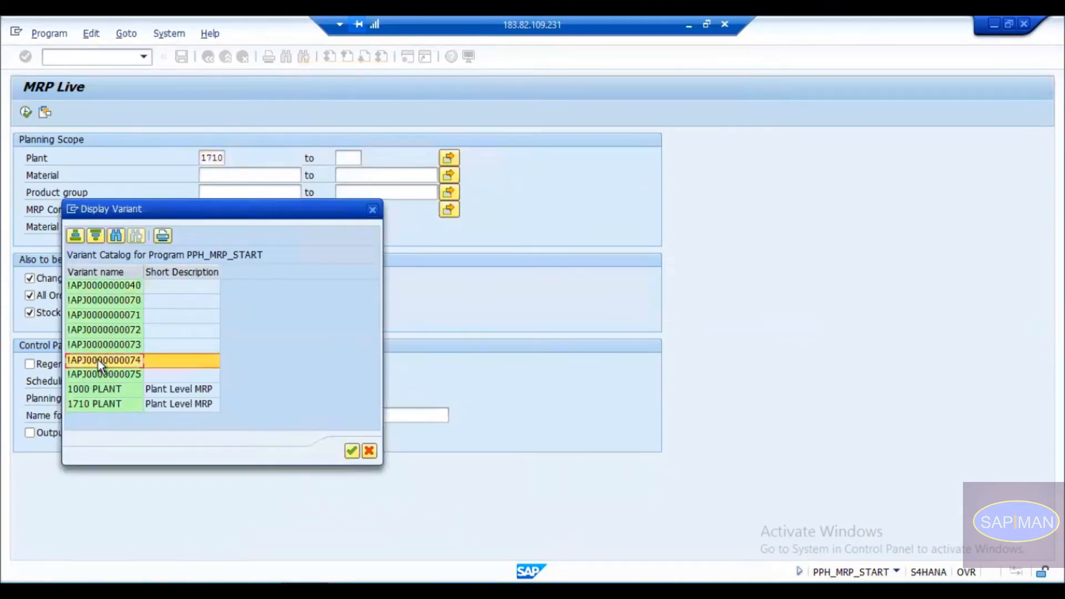
left_click(185, 287)
left_click(182, 315)
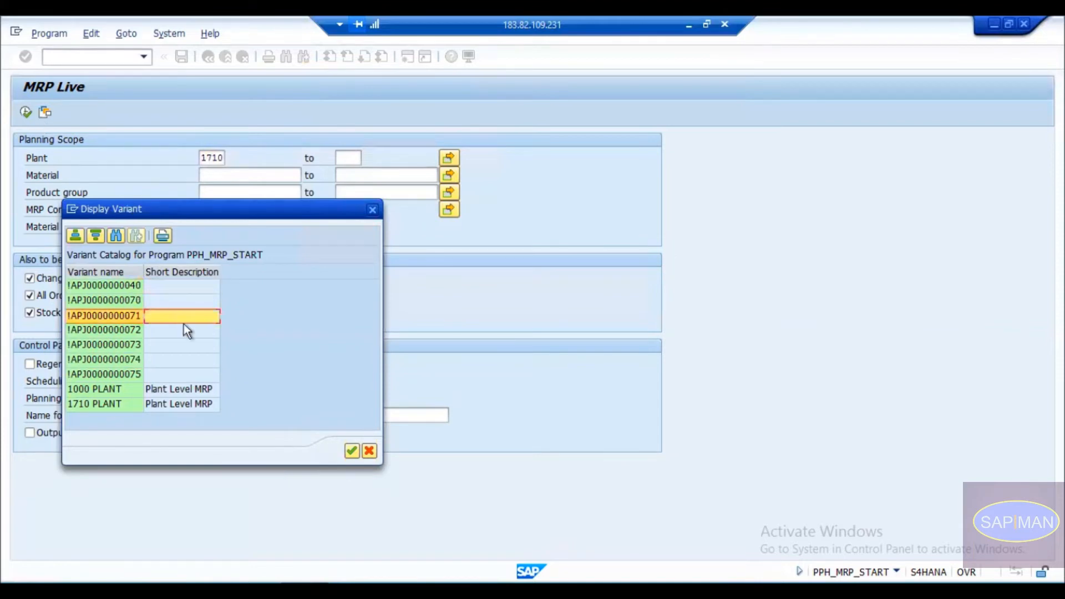
left_click(101, 357)
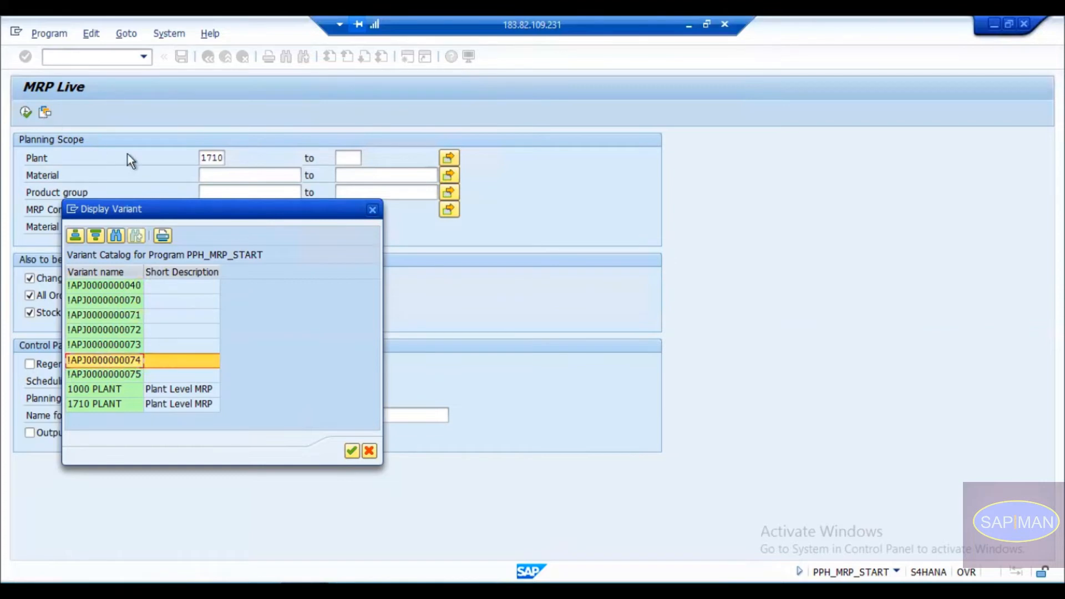
left_click(372, 210)
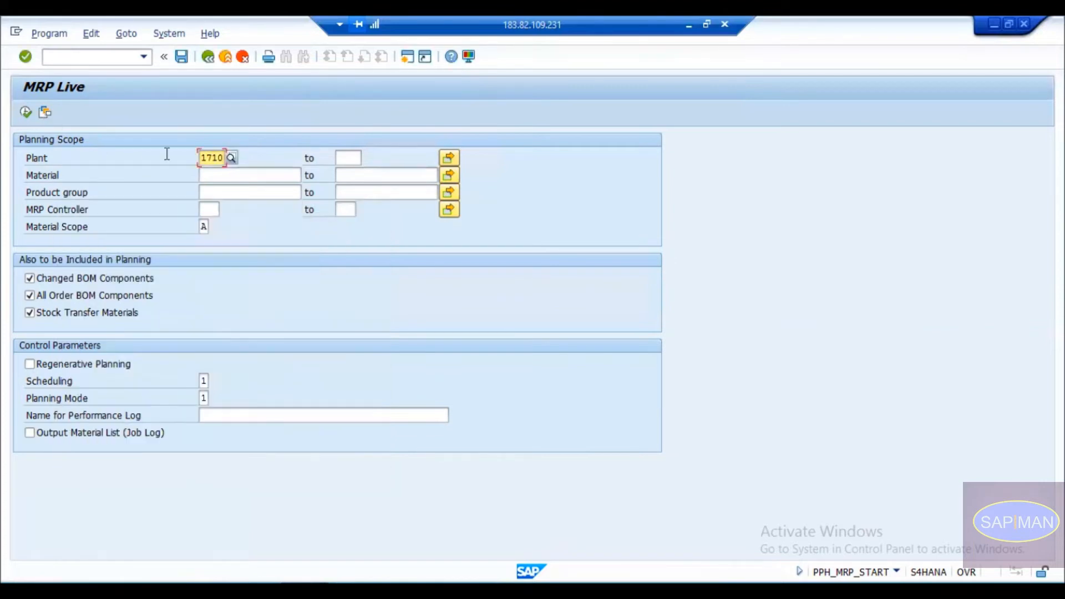
left_click(41, 114)
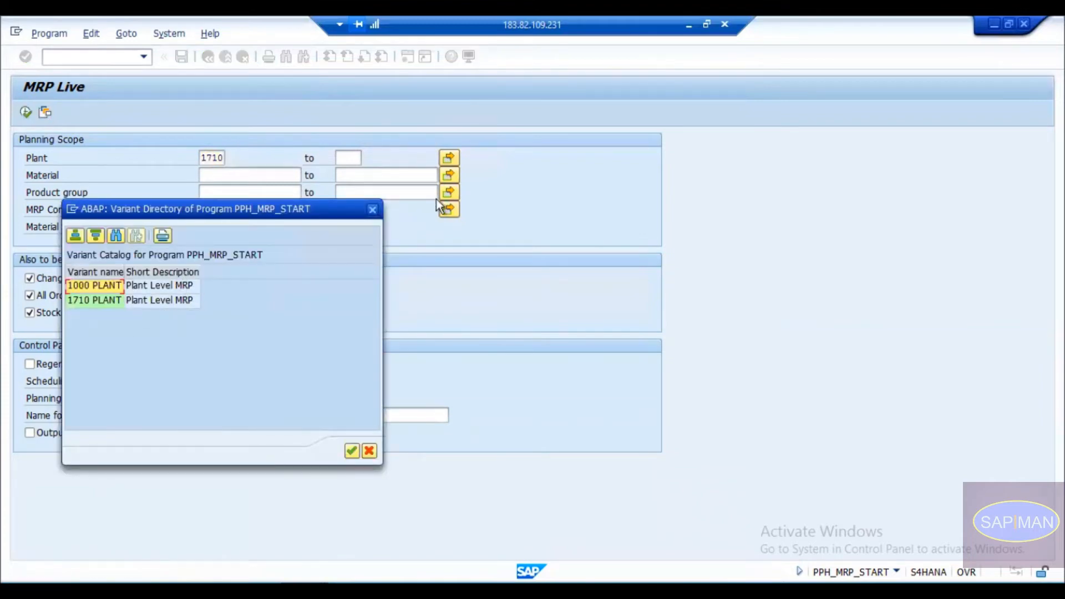
left_click(373, 209)
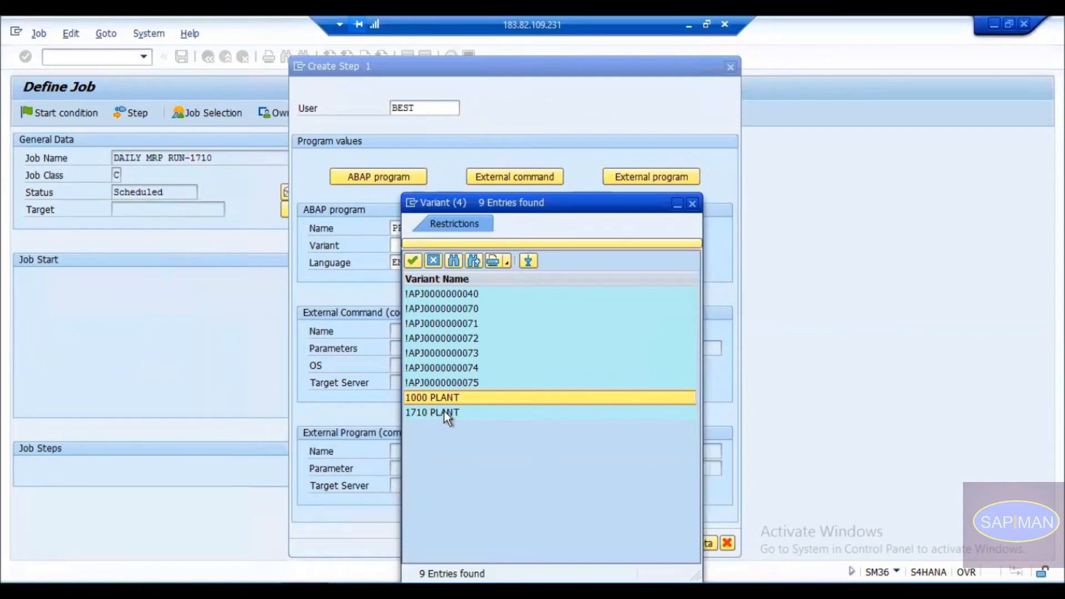
Choose 1710 PLANT as the step's variant after loading it in MRP Live to confirm its contents.
double_click(443, 411)
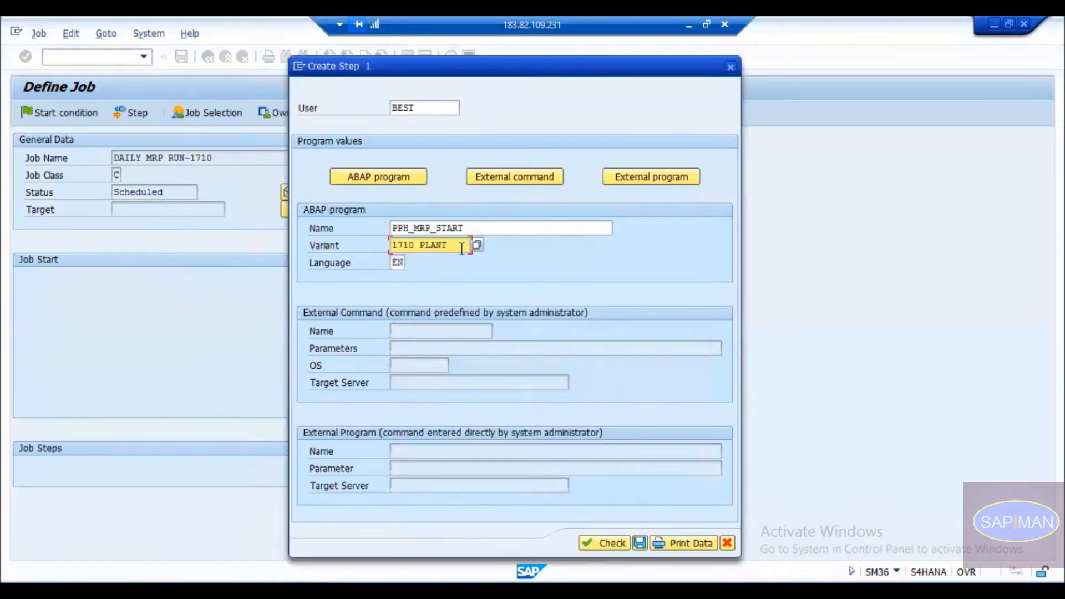
left_click(333, 178)
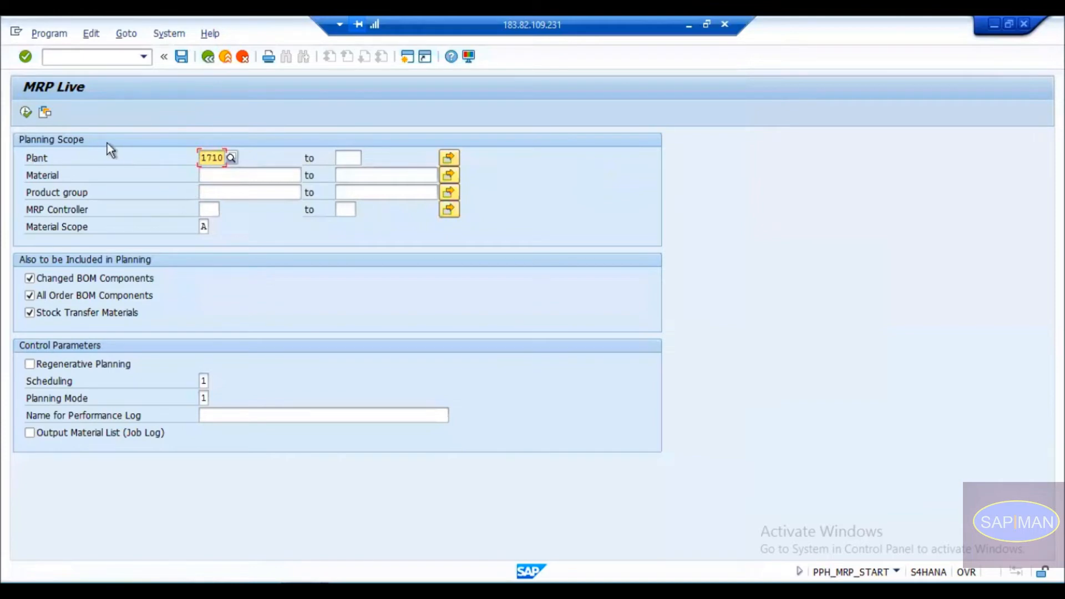
left_click(47, 113)
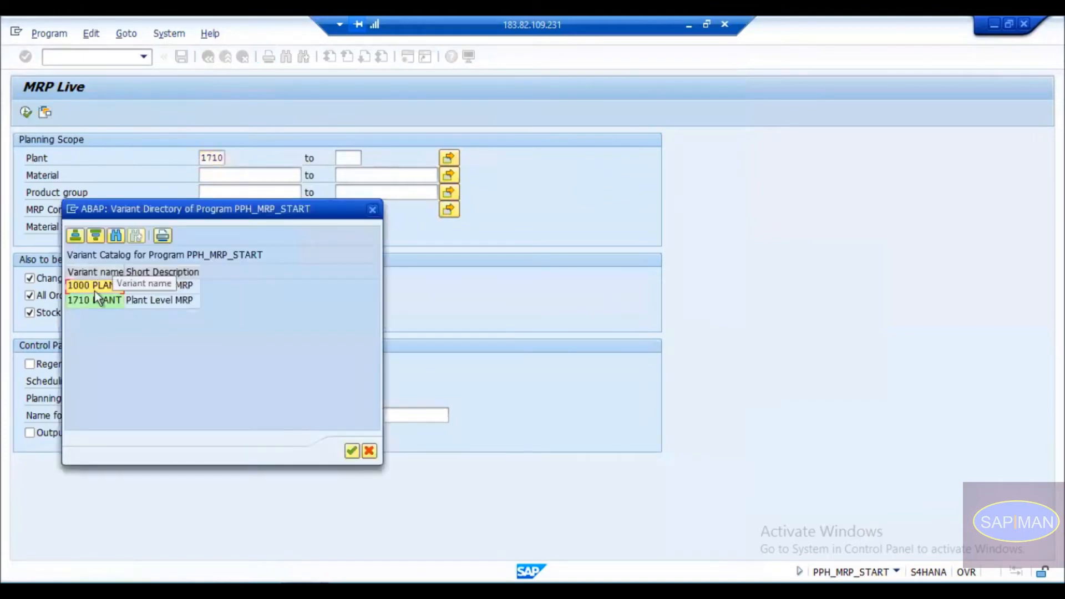
double_click(99, 301)
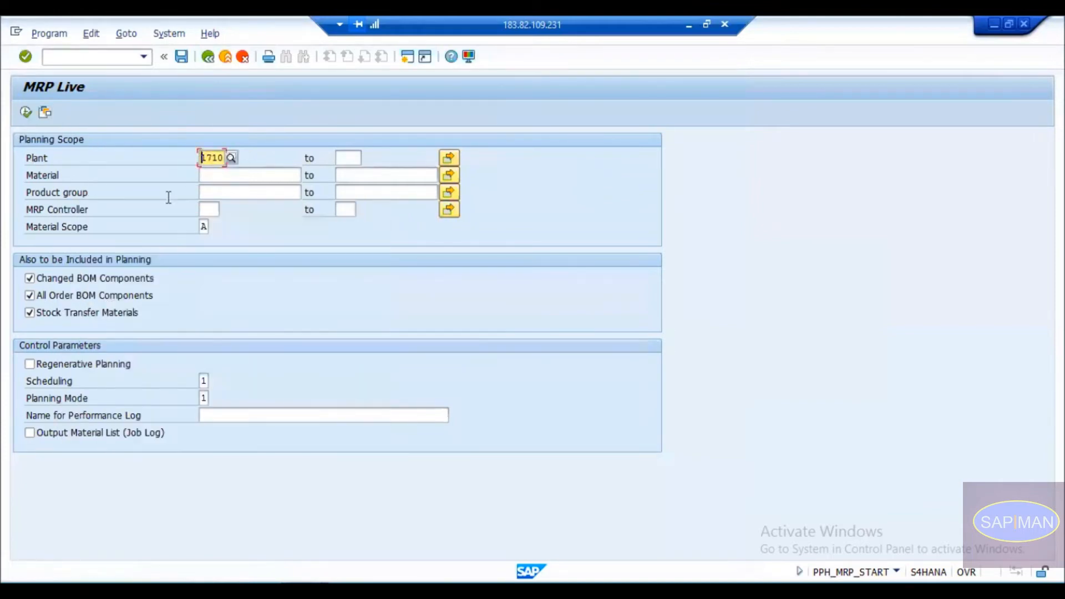
key("alt+Tab")
key("alt+Tab")
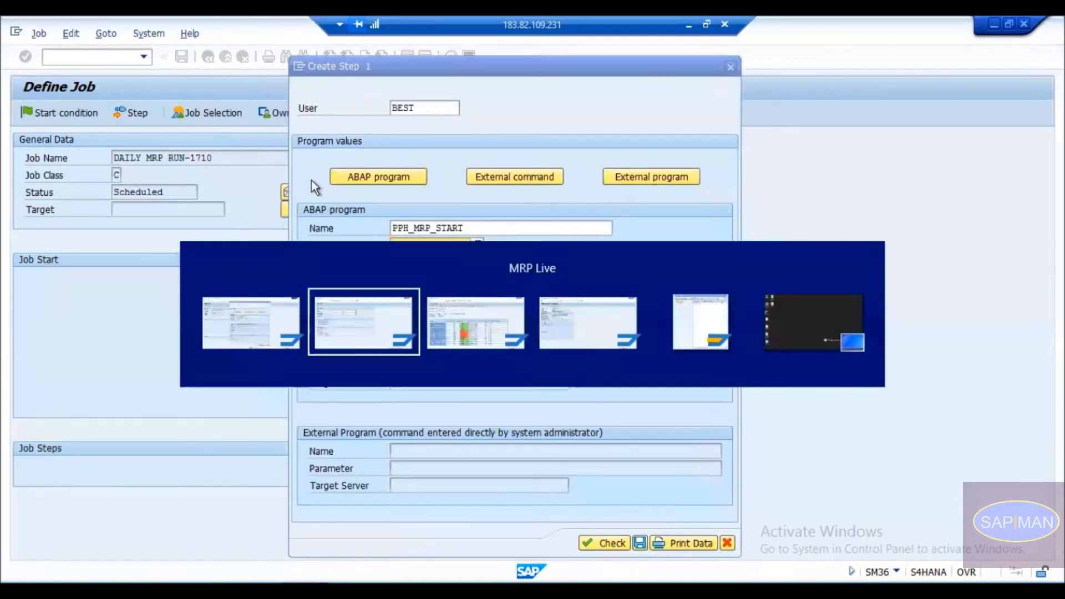
key("alt+Tab")
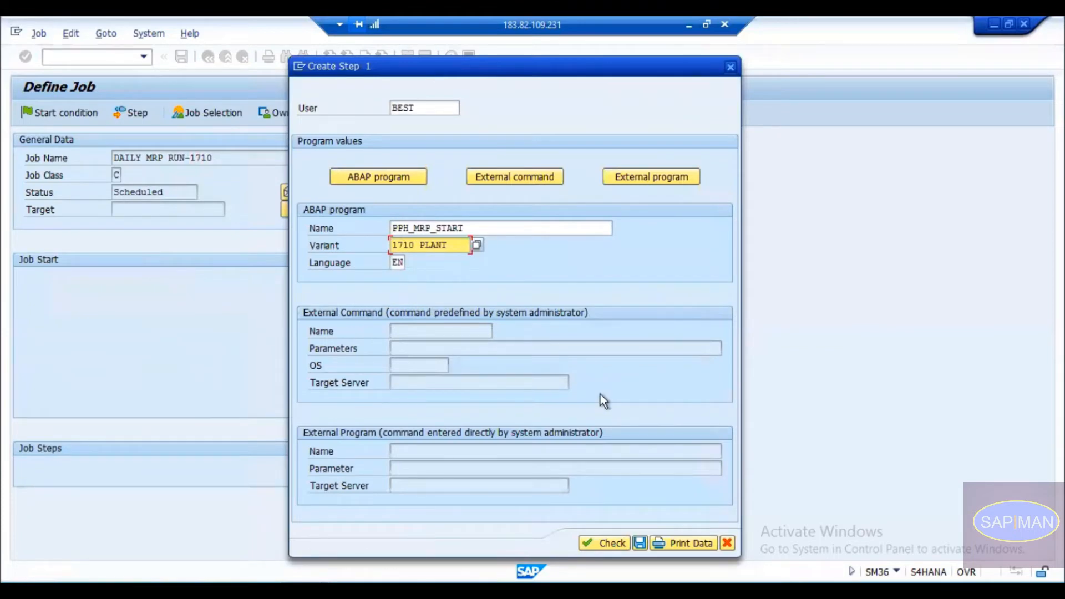
left_click(640, 544)
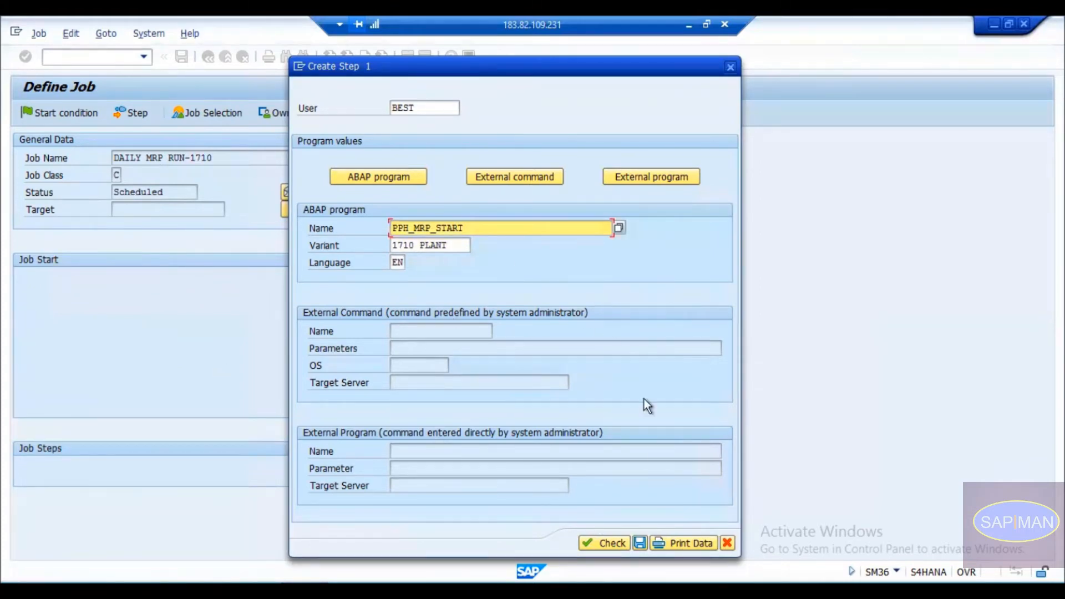
Save step 1 and open the Start condition window beside General Data, selecting Immediate.
left_click(641, 542)
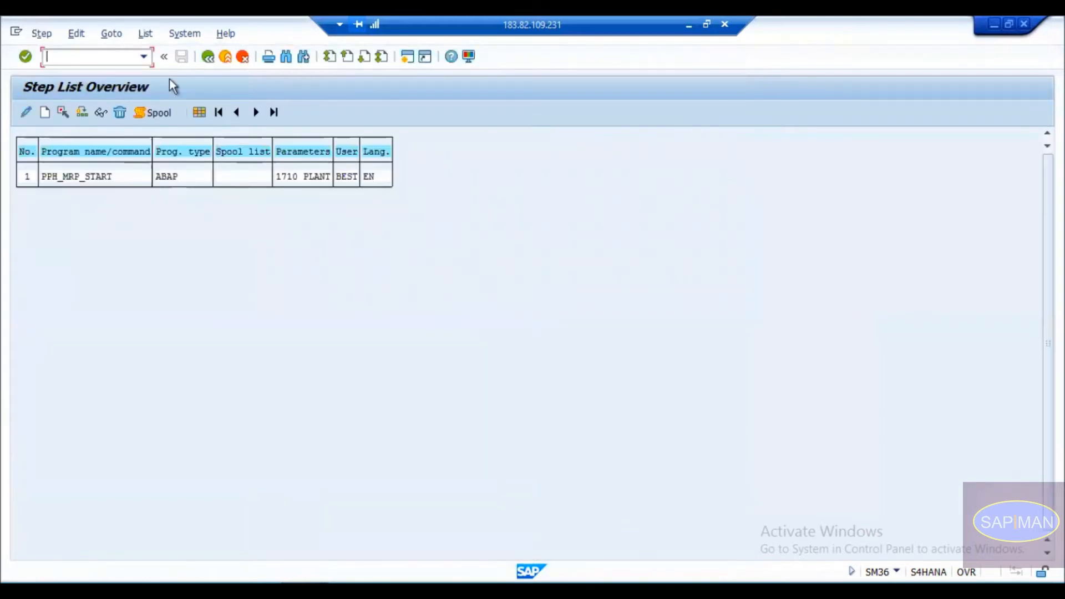
left_click(209, 57)
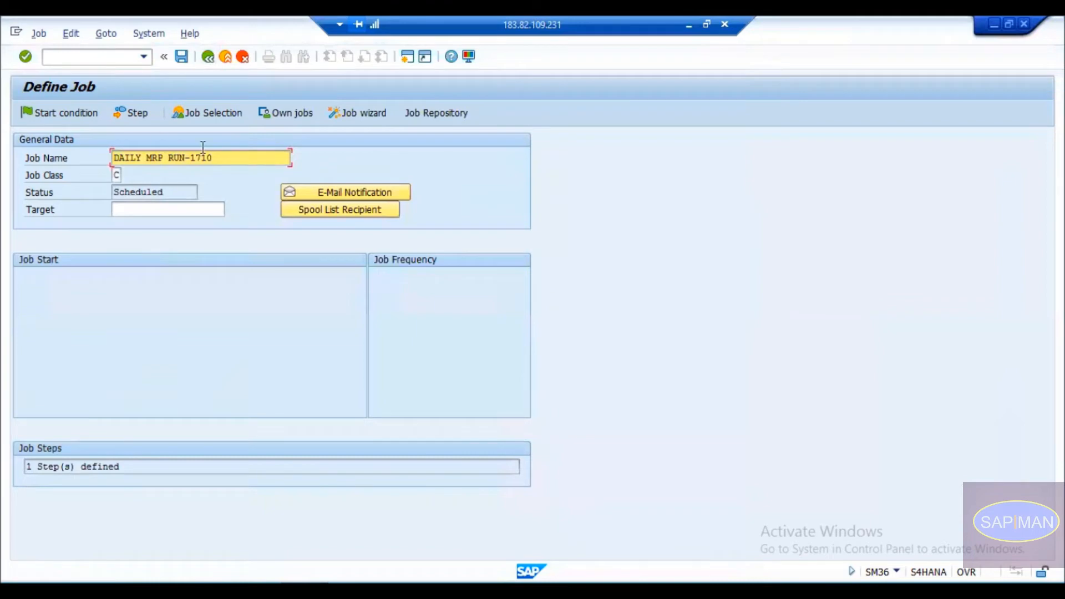
left_click(59, 114)
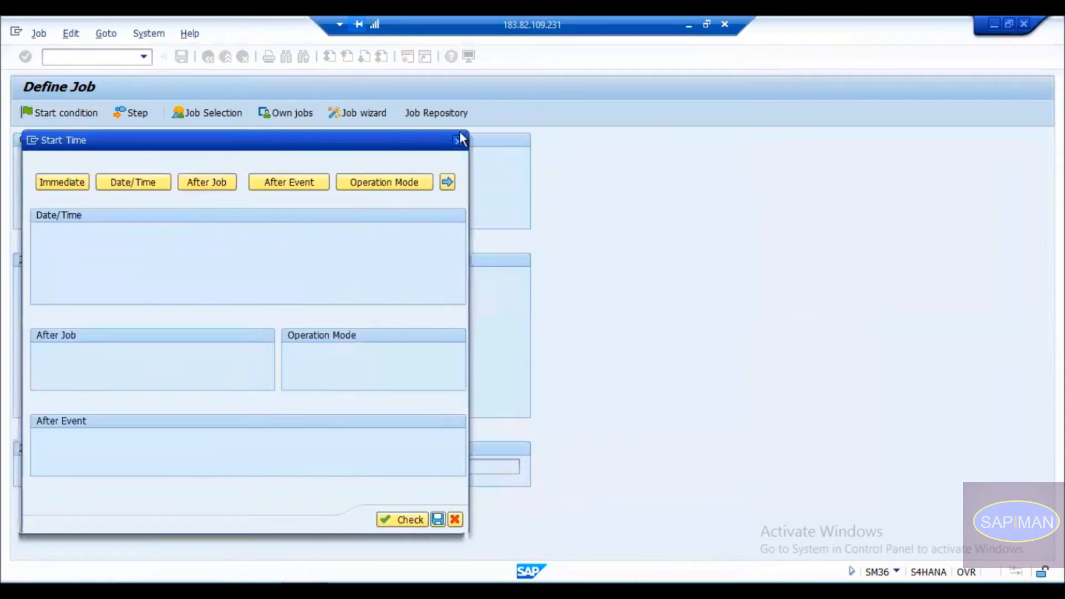
left_click_drag(238, 145, 596, 134)
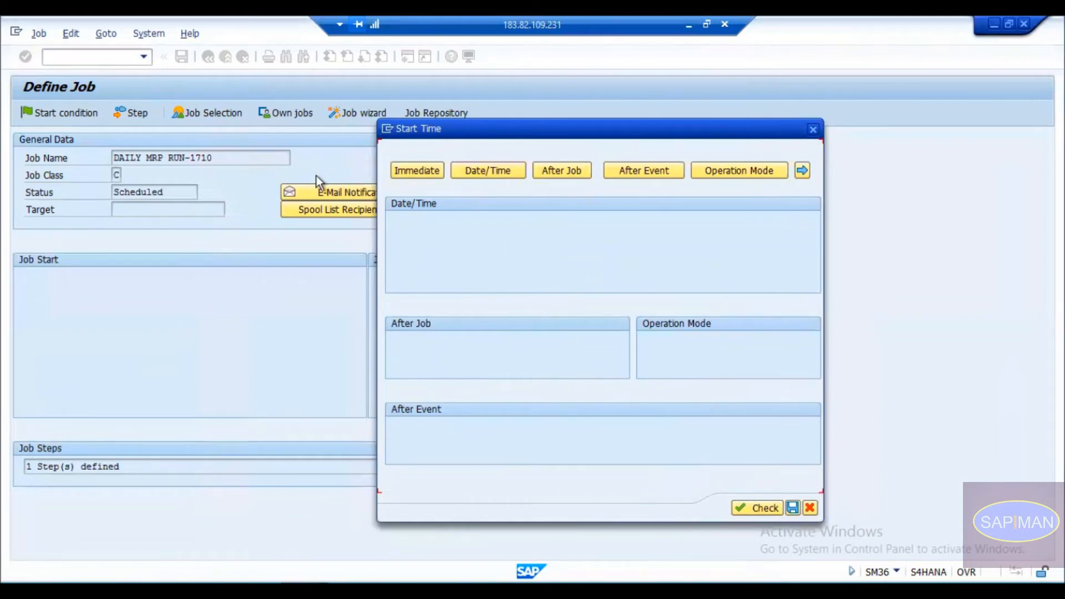
left_click(419, 173)
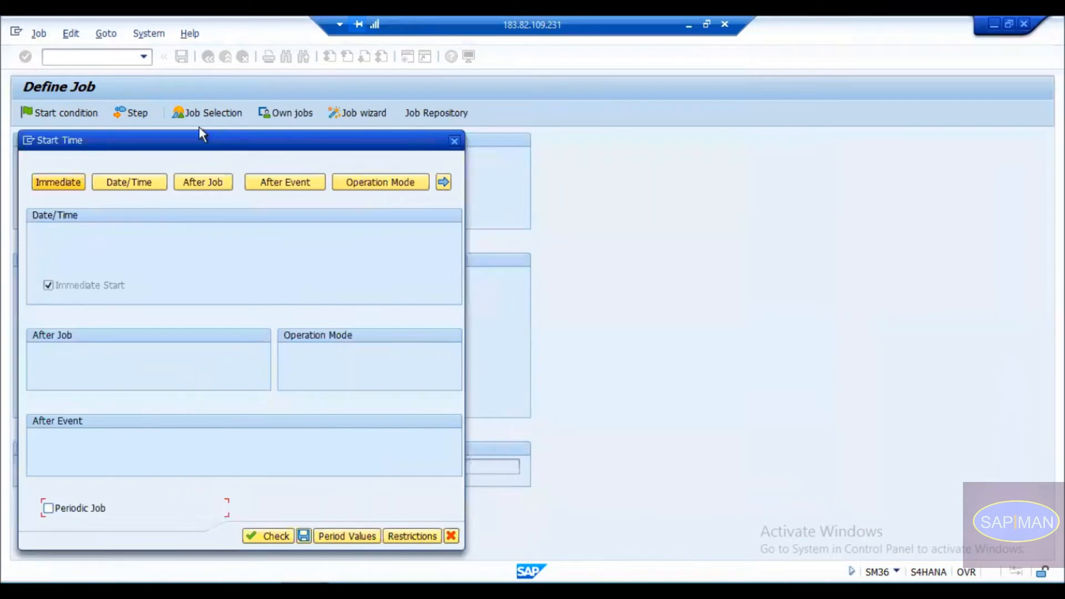
left_click_drag(222, 133, 587, 142)
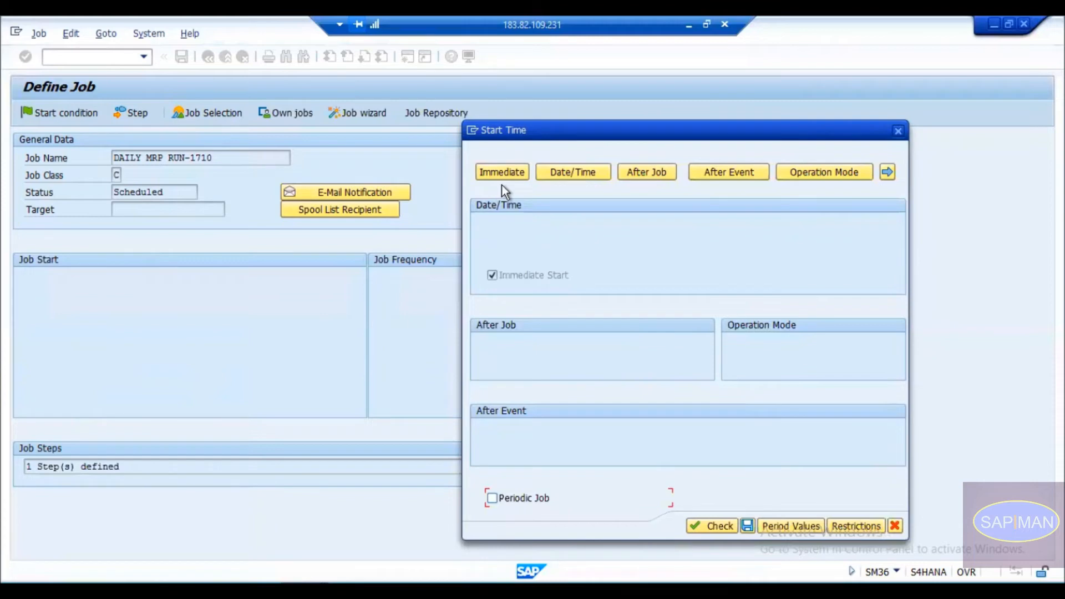
Switch to Date/Time and pick 07.03.2022 as the scheduled start date from the calendar.
left_click(582, 174)
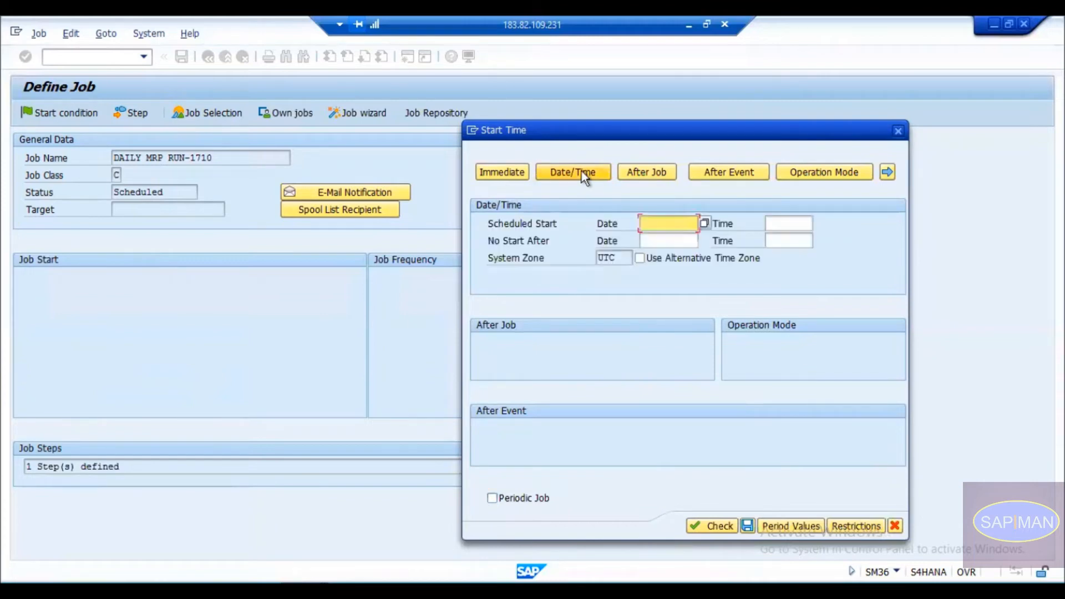
left_click(659, 222)
left_click(700, 225)
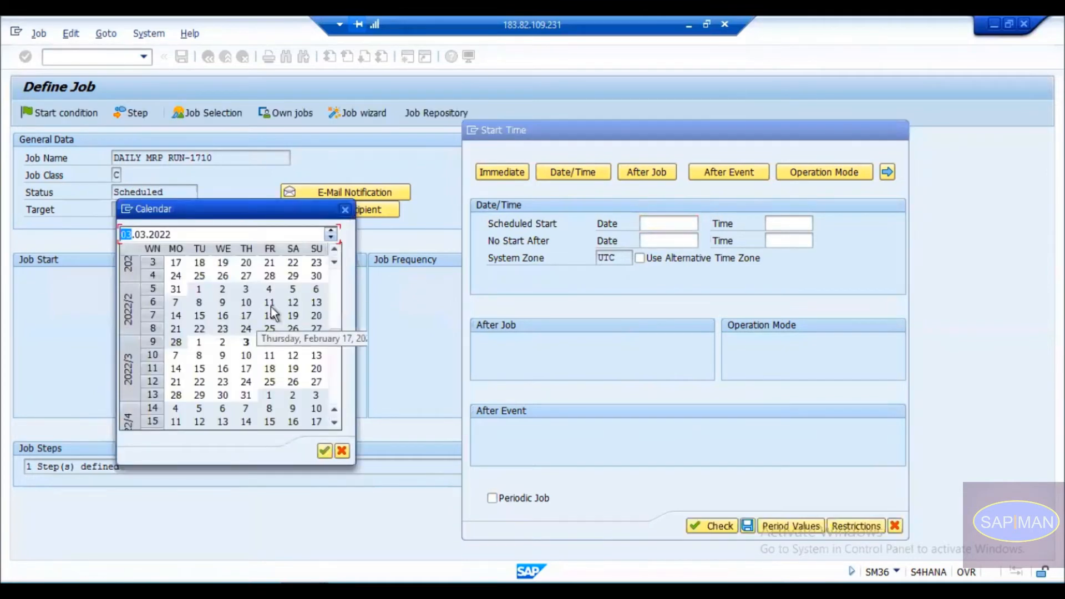
double_click(177, 303)
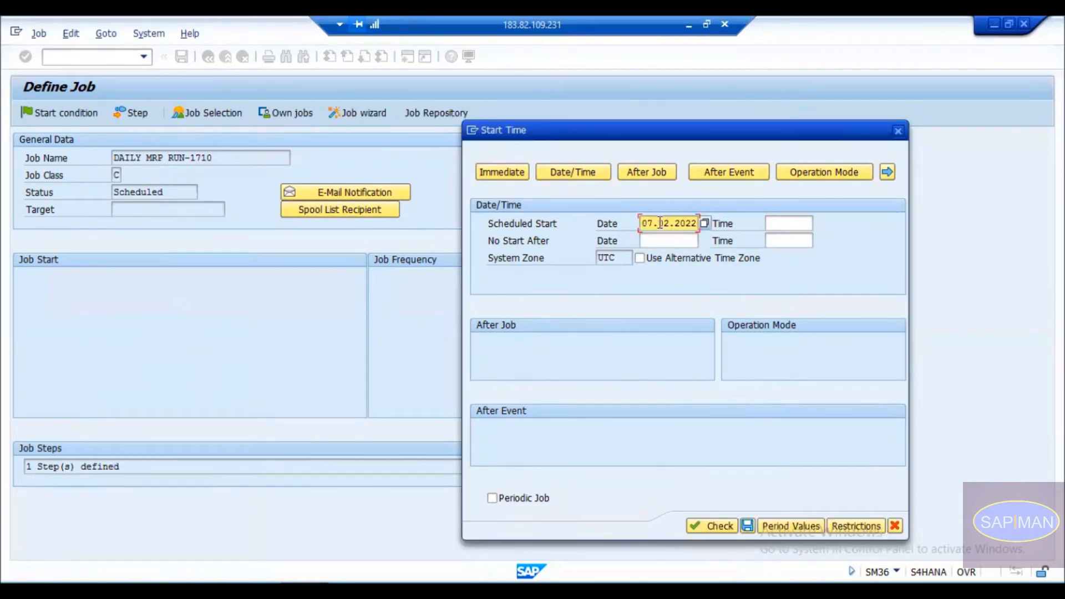
left_click(703, 221)
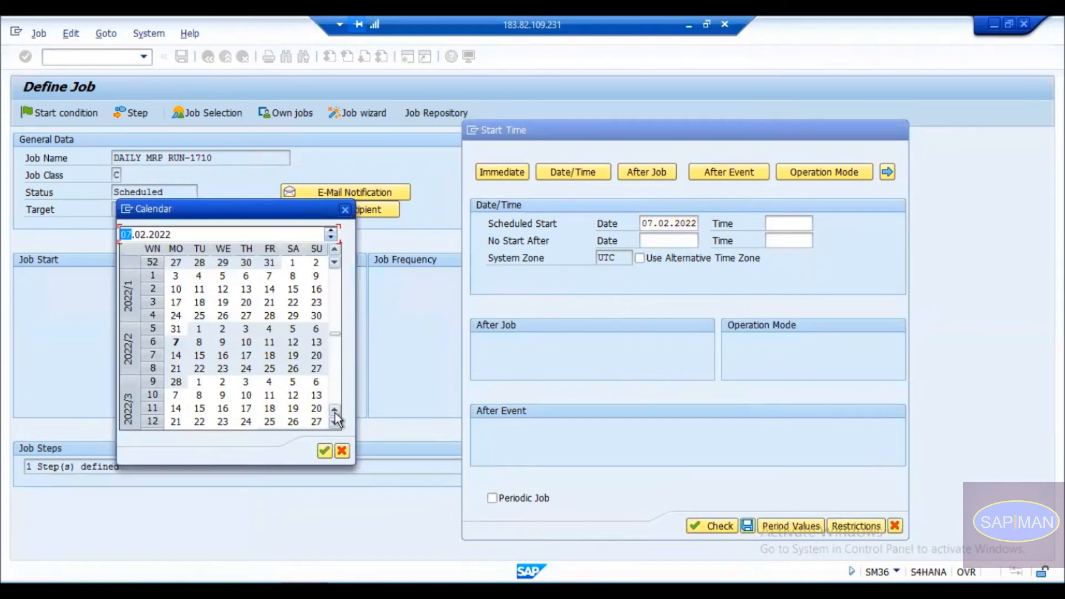
left_click(175, 395)
double_click(175, 394)
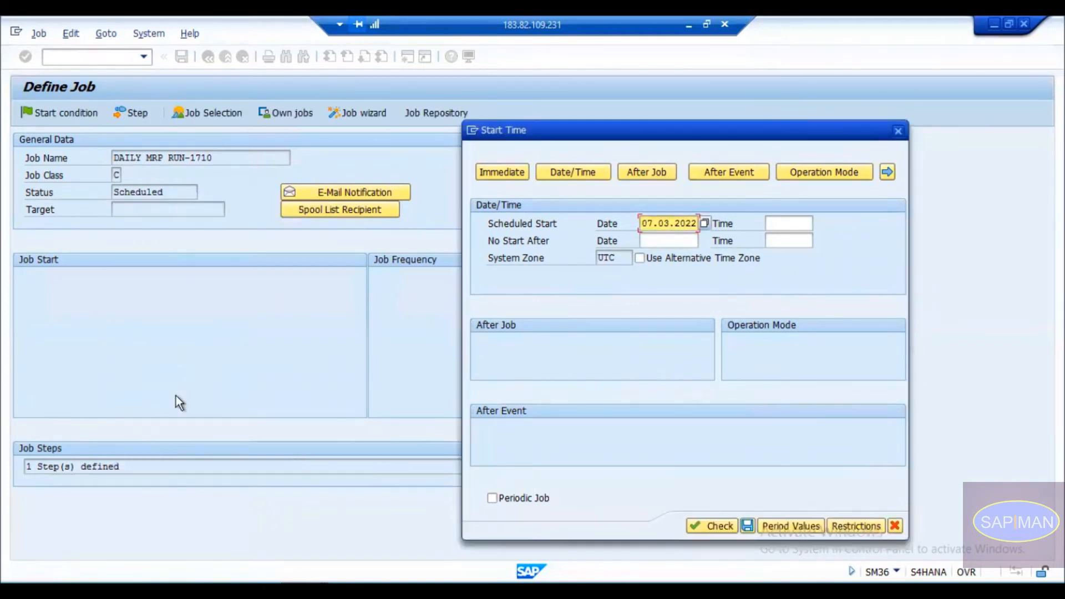
Set the scheduled start time to 00:00:01 with the time picker.
left_click(801, 222)
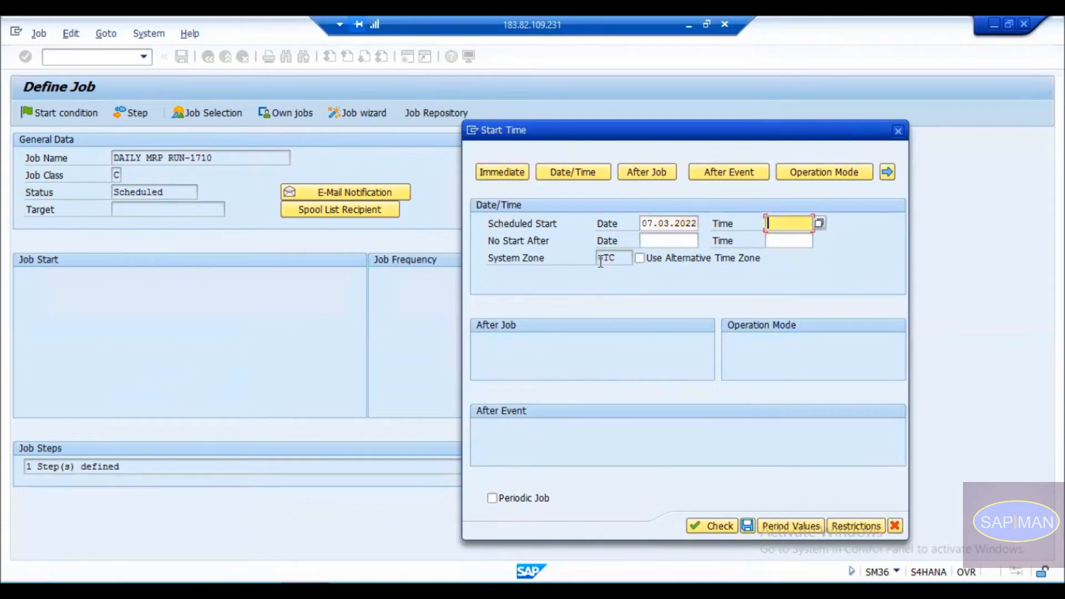
left_click(820, 223)
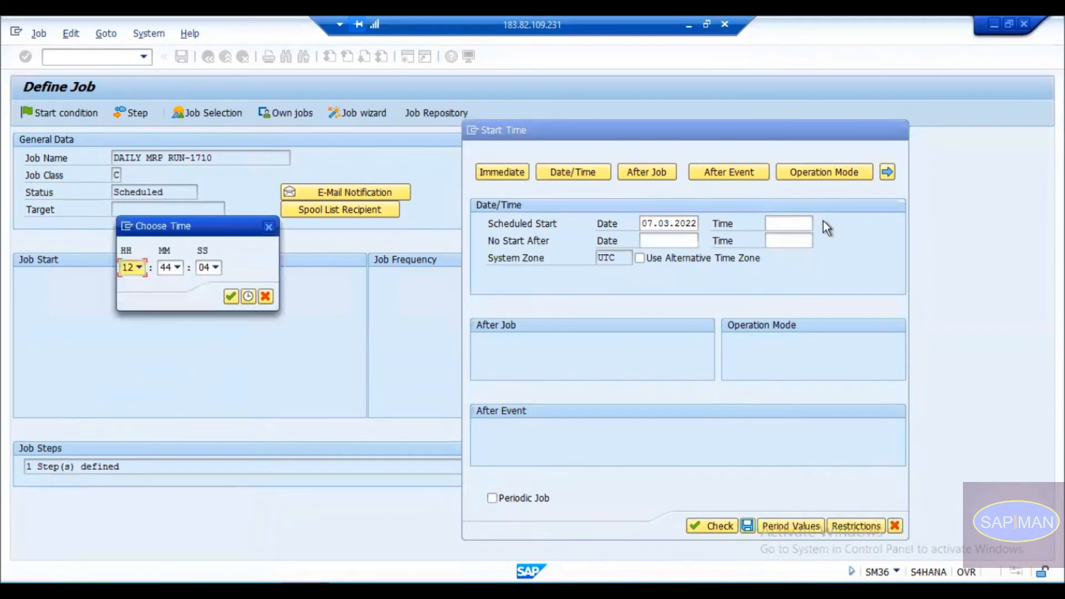
left_click(137, 265)
key("Home")
key("Return")
key("Tab")
key("Home")
key("Tab")
type("1")
key("Home")
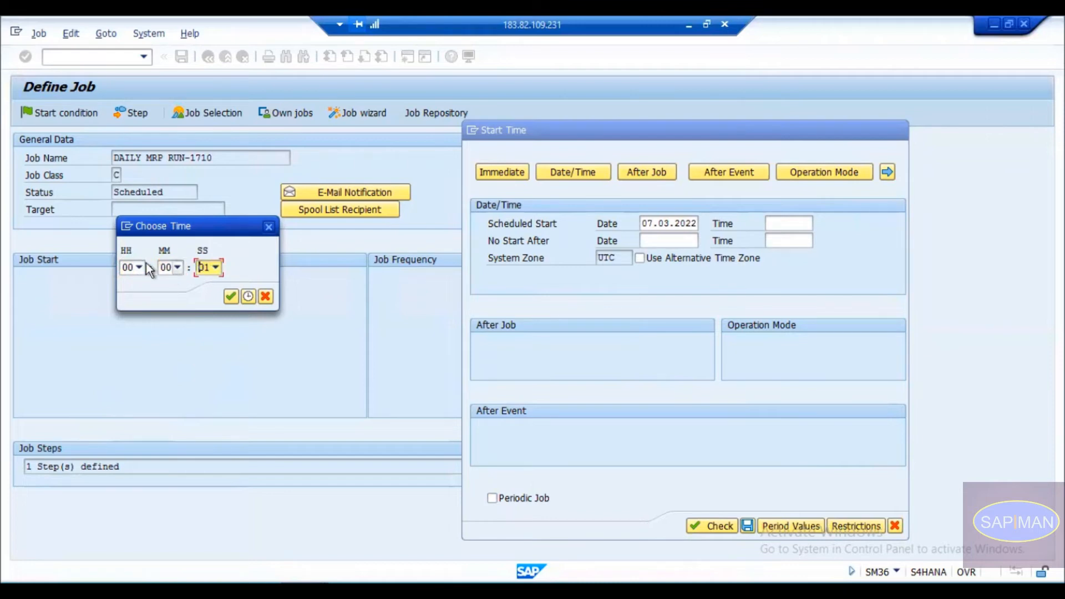
left_click(229, 296)
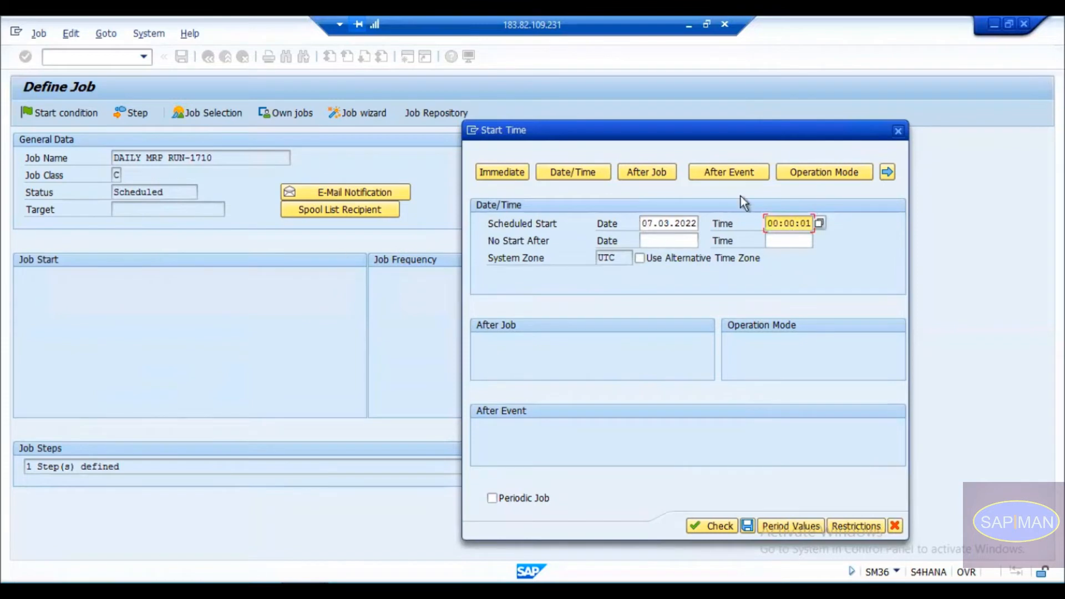
Review the scheduled start date and time fields and the no-start-after date.
left_click_drag(767, 222, 811, 222)
key("ctrl+c")
left_click_drag(642, 223, 690, 224)
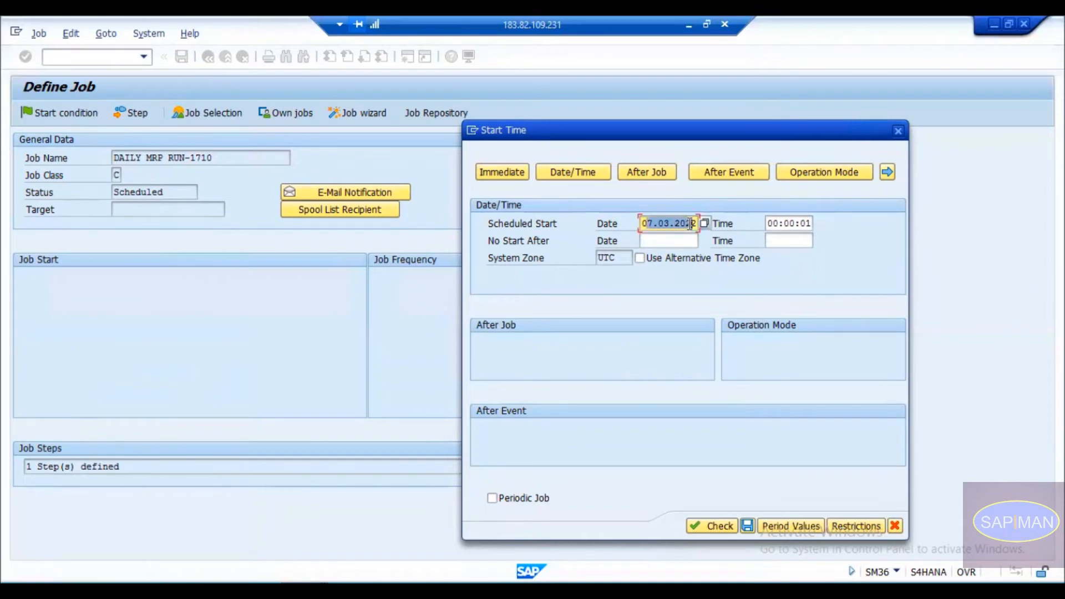
left_click_drag(644, 223, 687, 223)
left_click(582, 229)
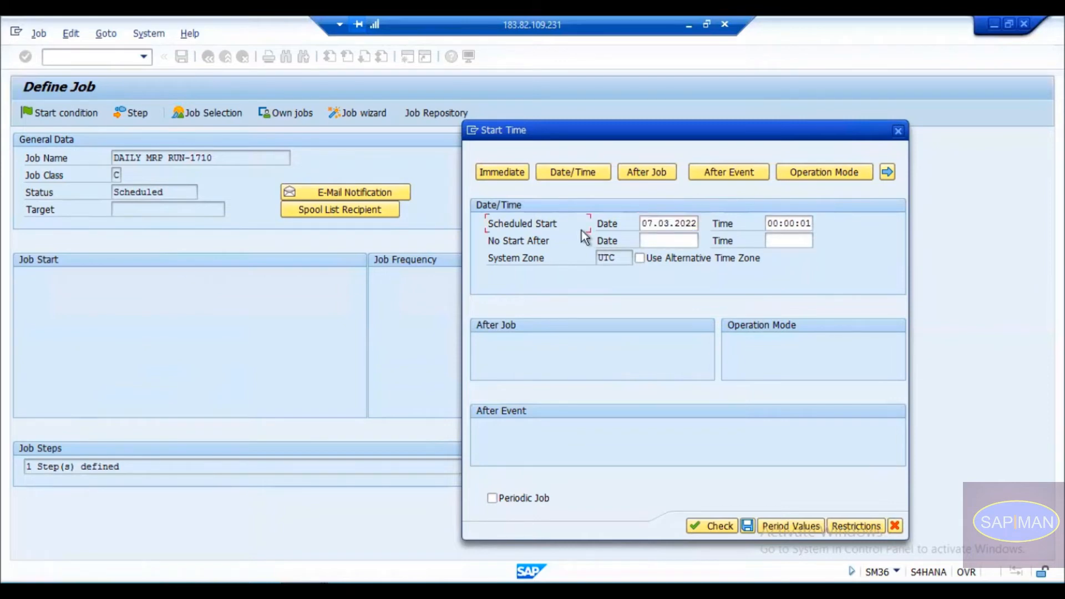
left_click(531, 240)
left_click(651, 243)
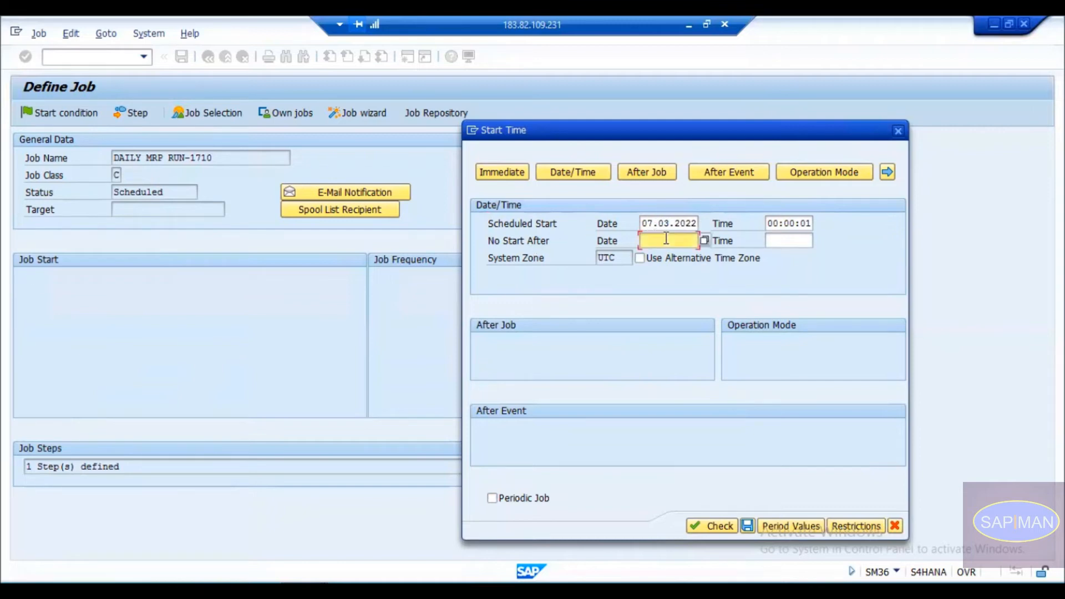
left_click(602, 242)
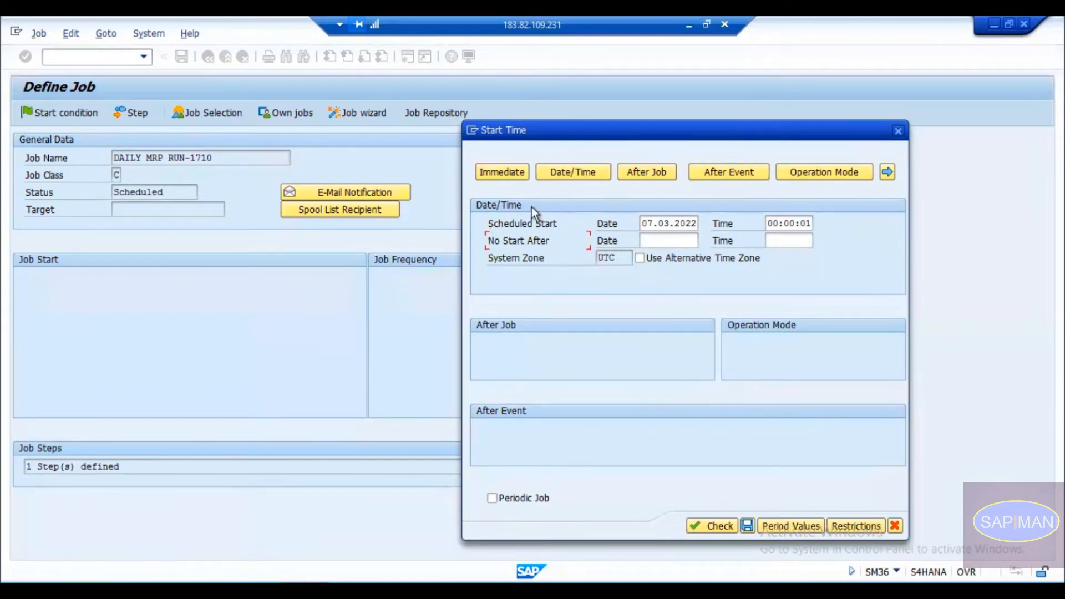
left_click_drag(644, 223, 696, 224)
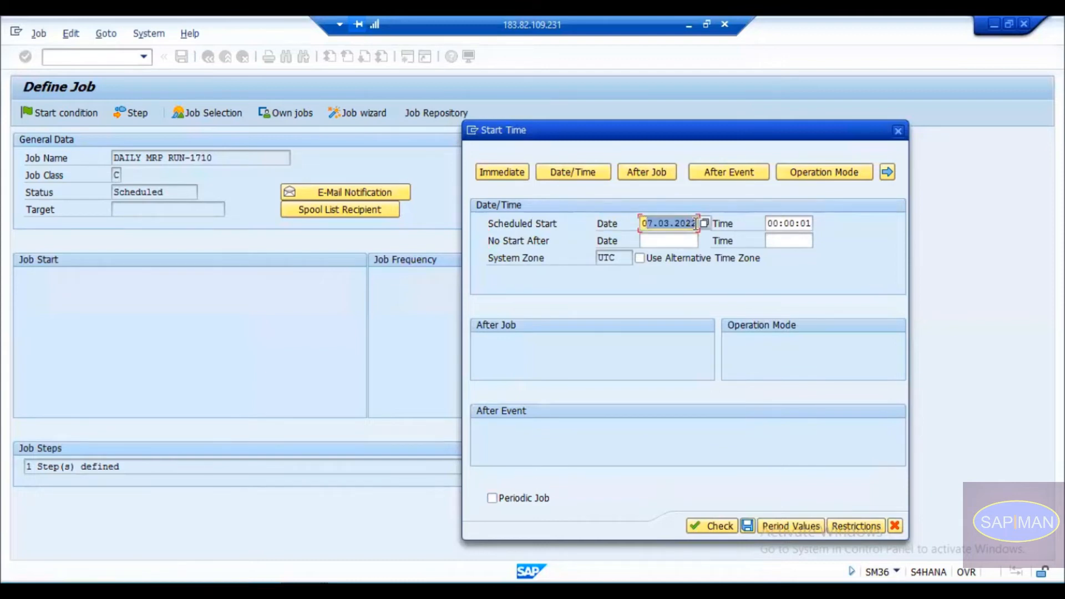
Set the no-start-after limit to 07.03.2022 at 05:00:00.
left_click(643, 224)
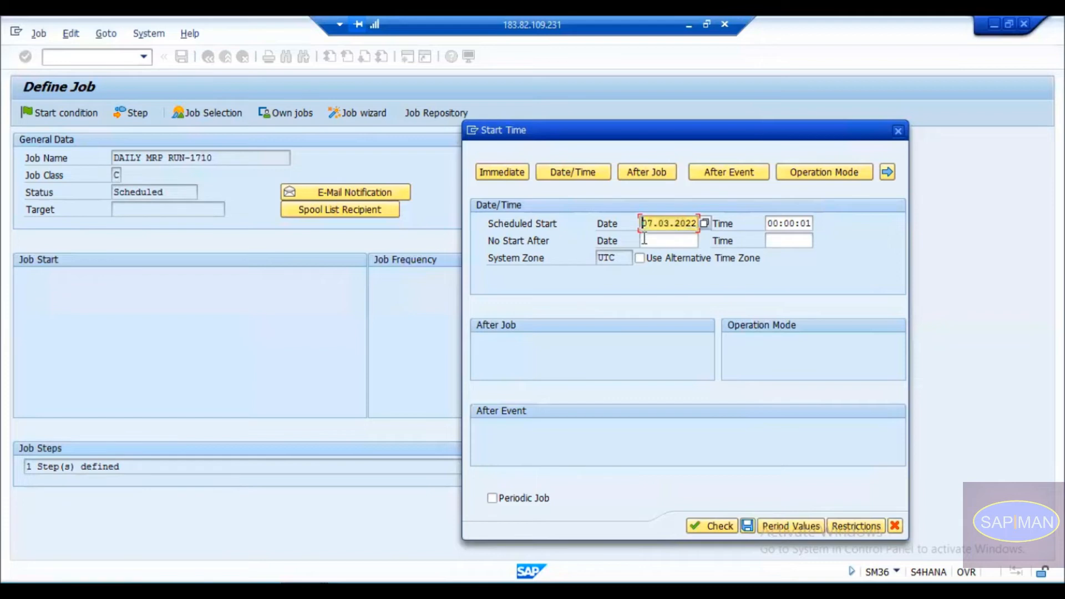
left_click(645, 239)
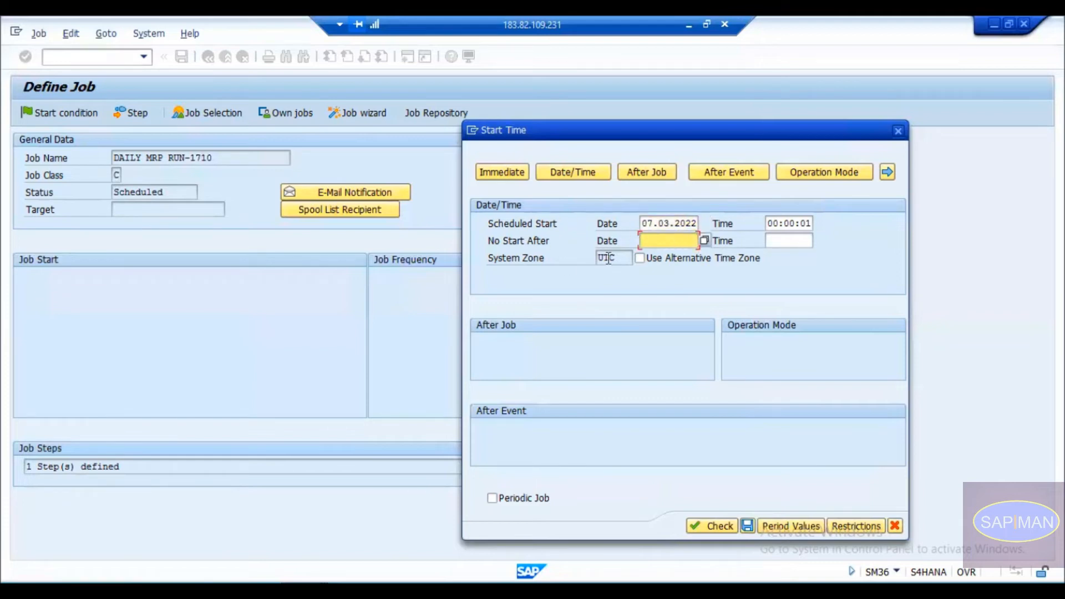
left_click(683, 244)
left_click(706, 240)
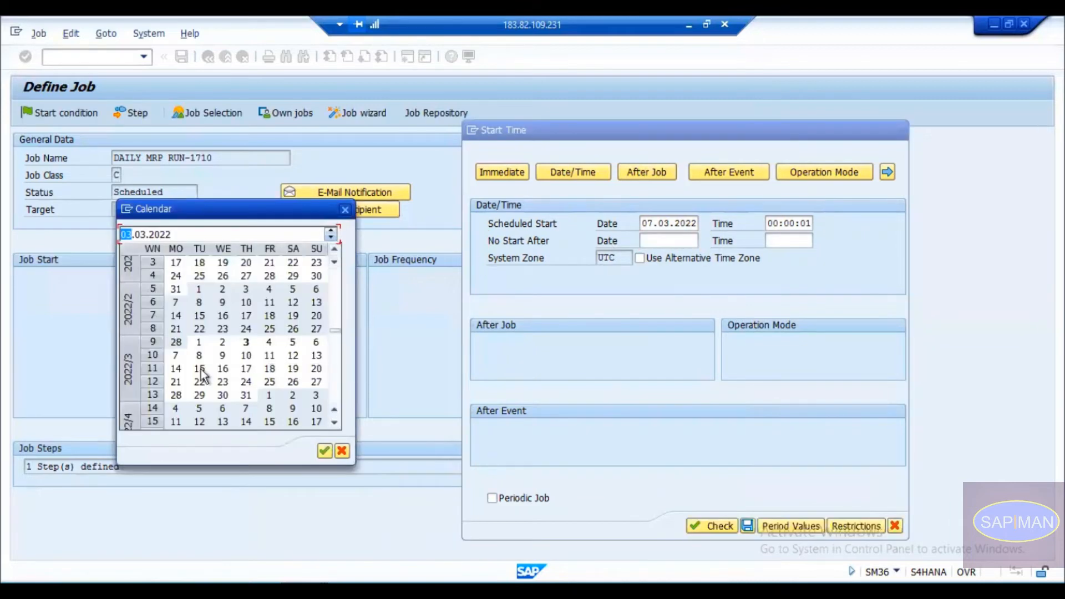
double_click(178, 357)
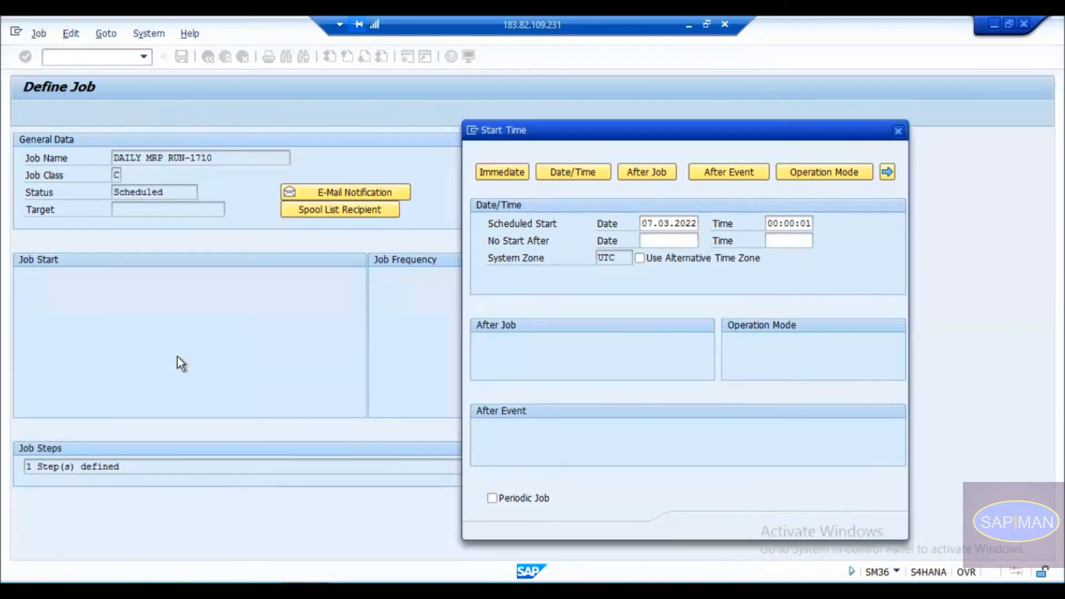
left_click(807, 238)
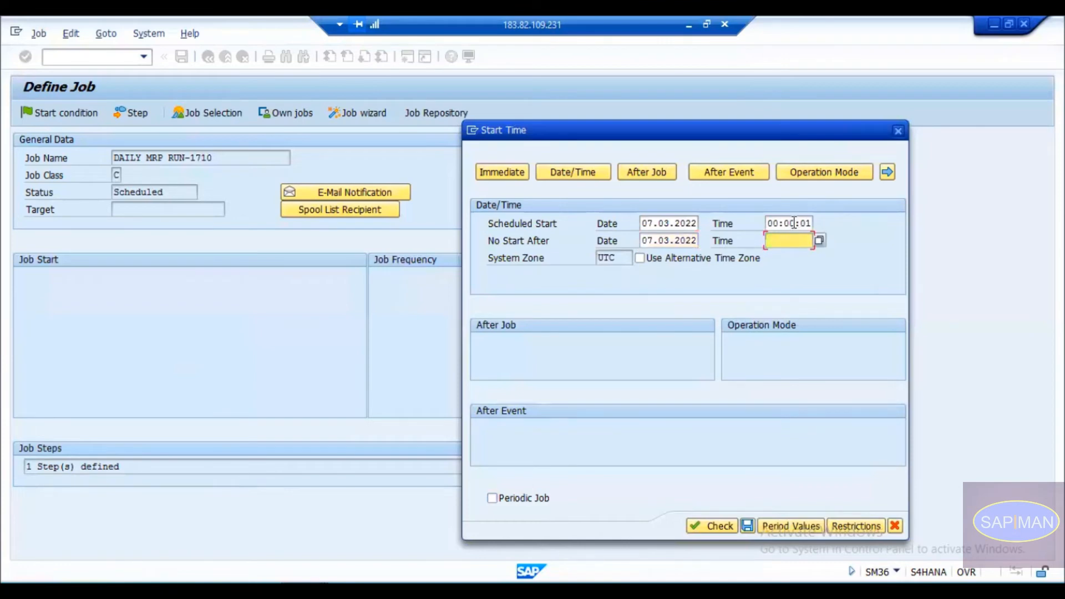
left_click(792, 222)
key("Down")
key("ctrl+v")
type("05:00:00")
left_click(557, 227)
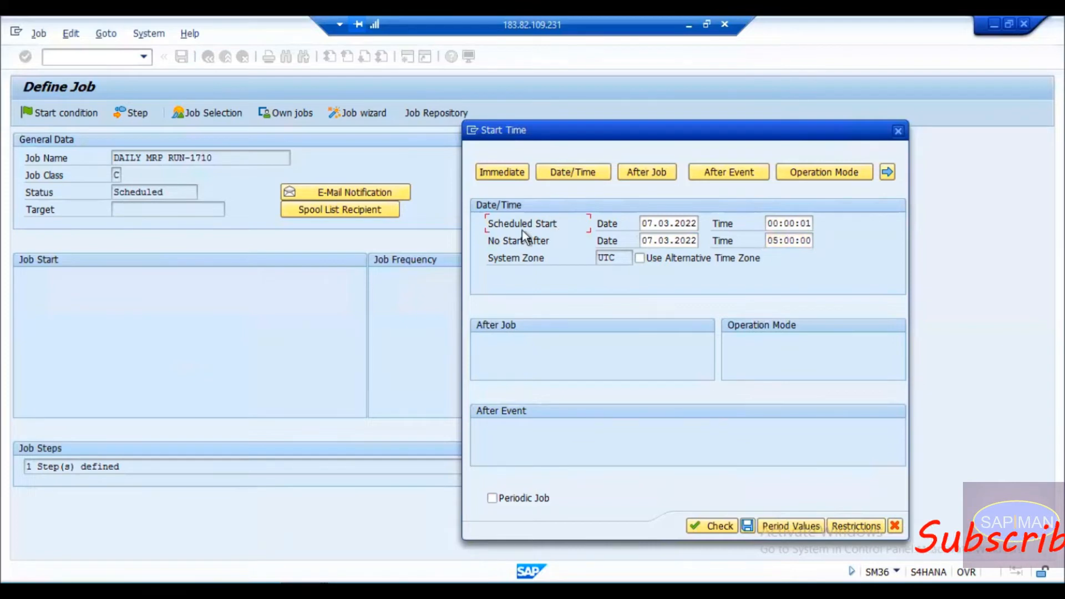
Double-check the start and no-start-after values, then bring up the Period Values choices.
left_click(680, 223)
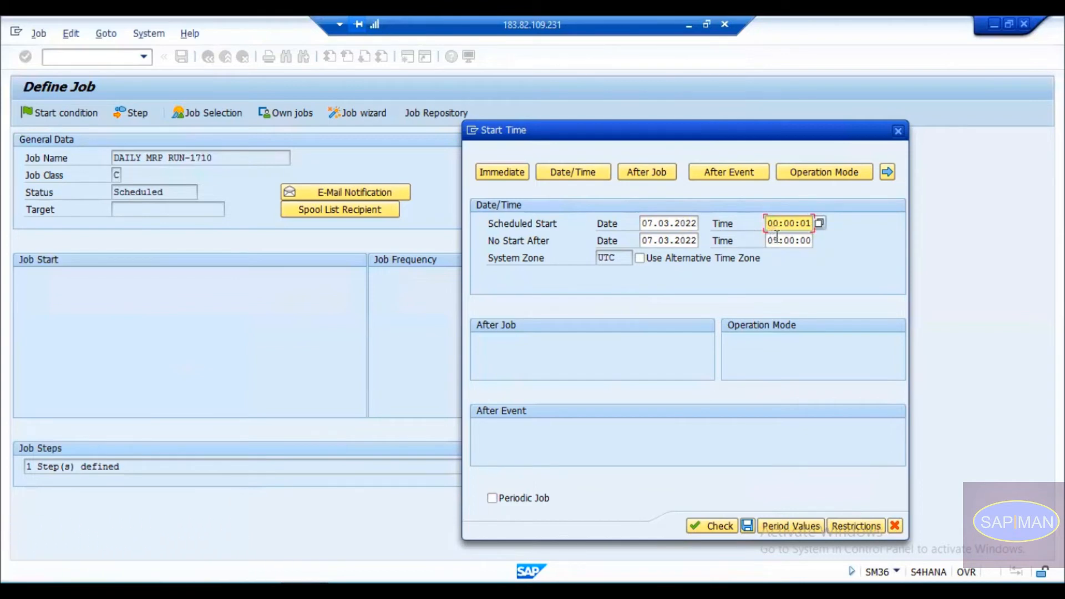
left_click(679, 224)
left_click(790, 223)
double_click(790, 223)
left_click_drag(653, 241, 682, 241)
left_click_drag(767, 240, 805, 239)
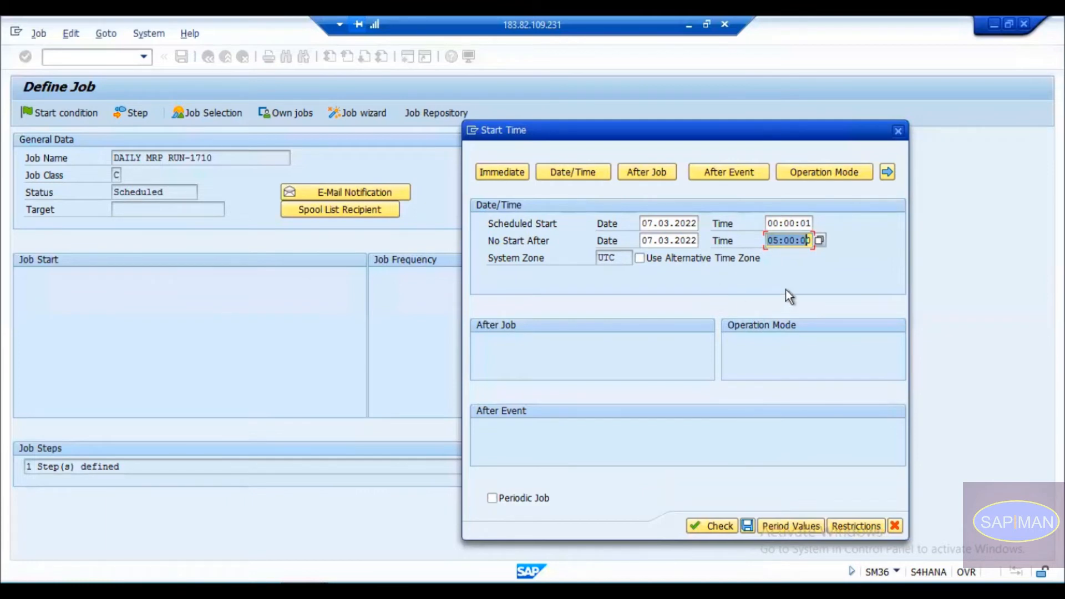
left_click(786, 524)
left_click_drag(165, 224, 656, 201)
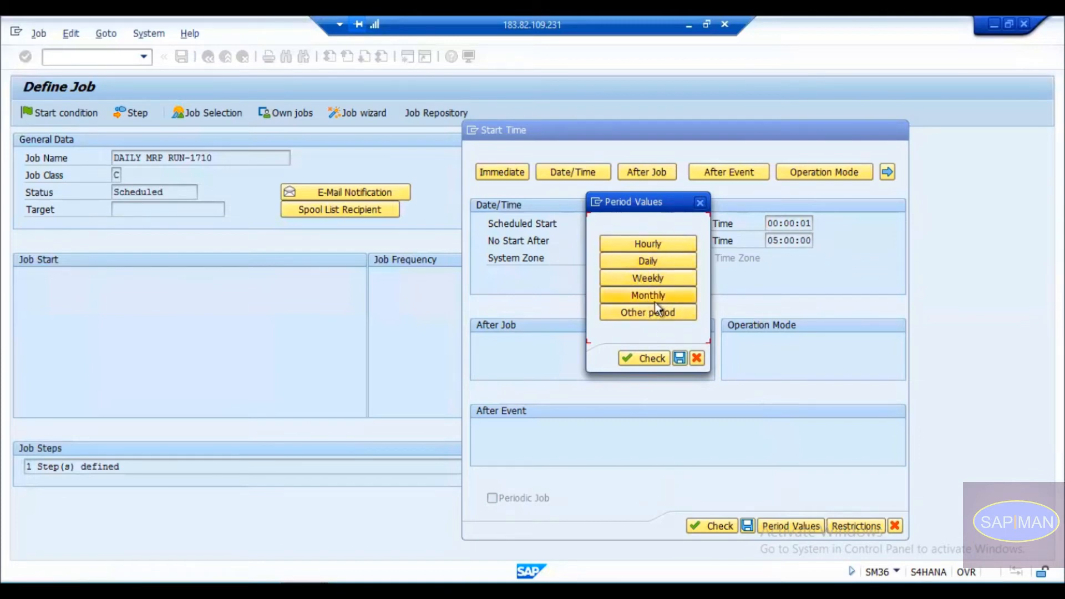
Check the custom intervals without changes, then pick Daily as the period and save the start condition.
left_click(645, 313)
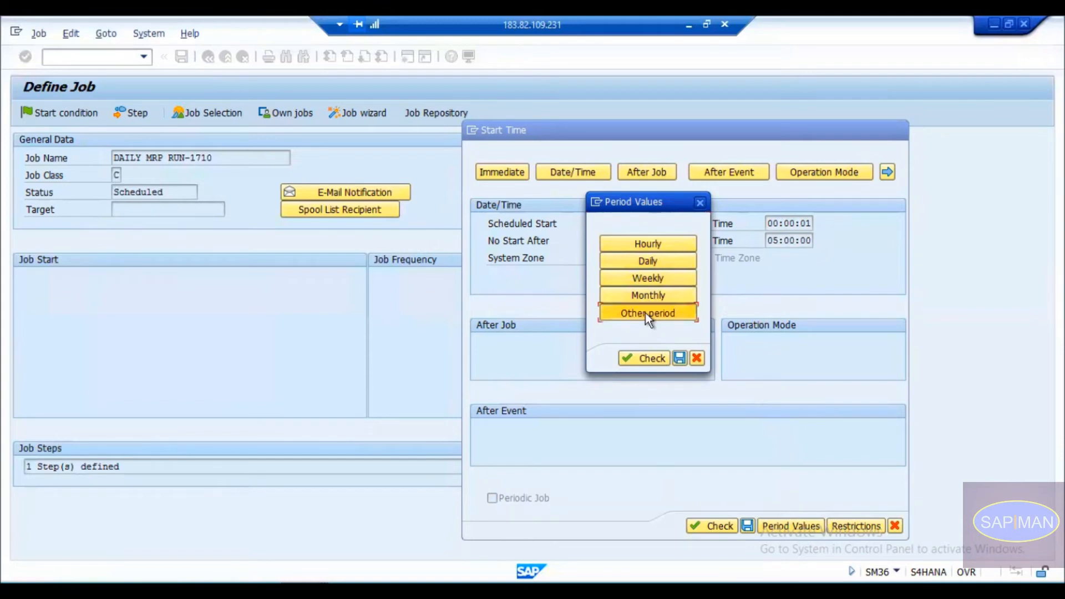
left_click(158, 369)
left_click(155, 388)
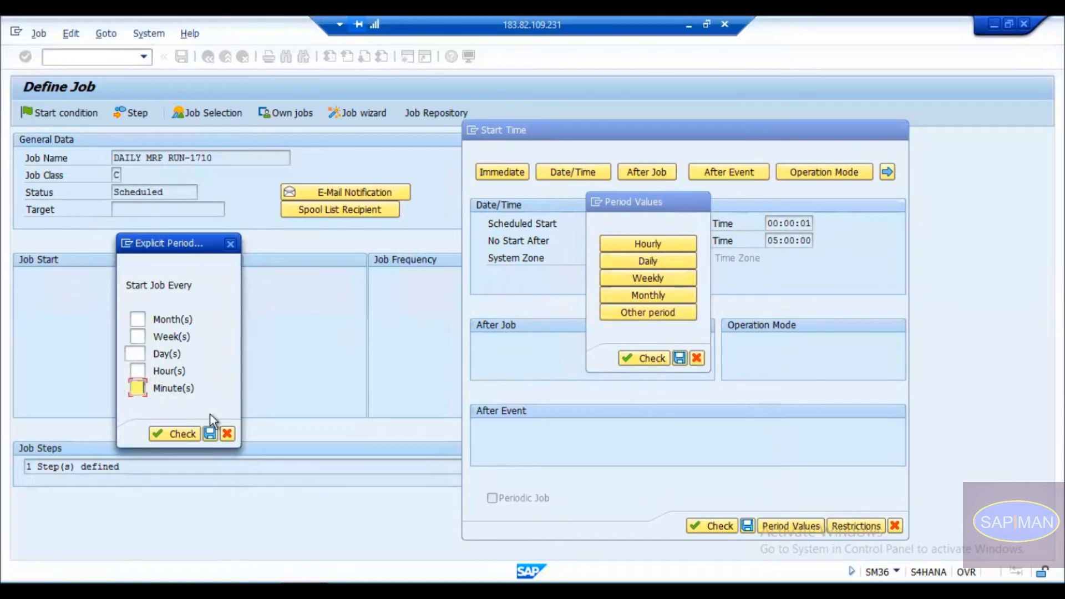
left_click(227, 433)
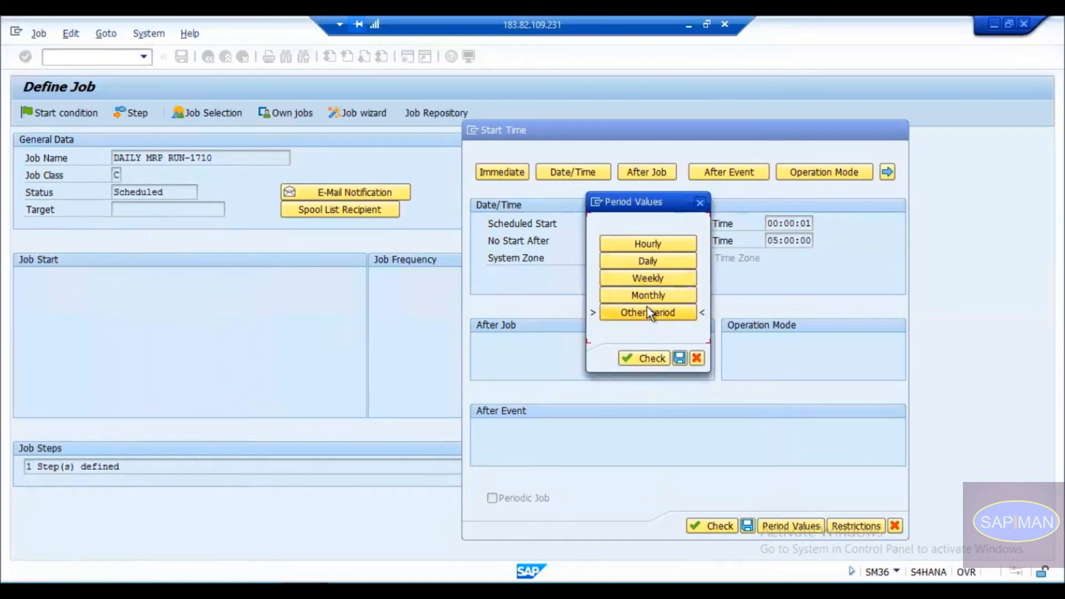
left_click(654, 264)
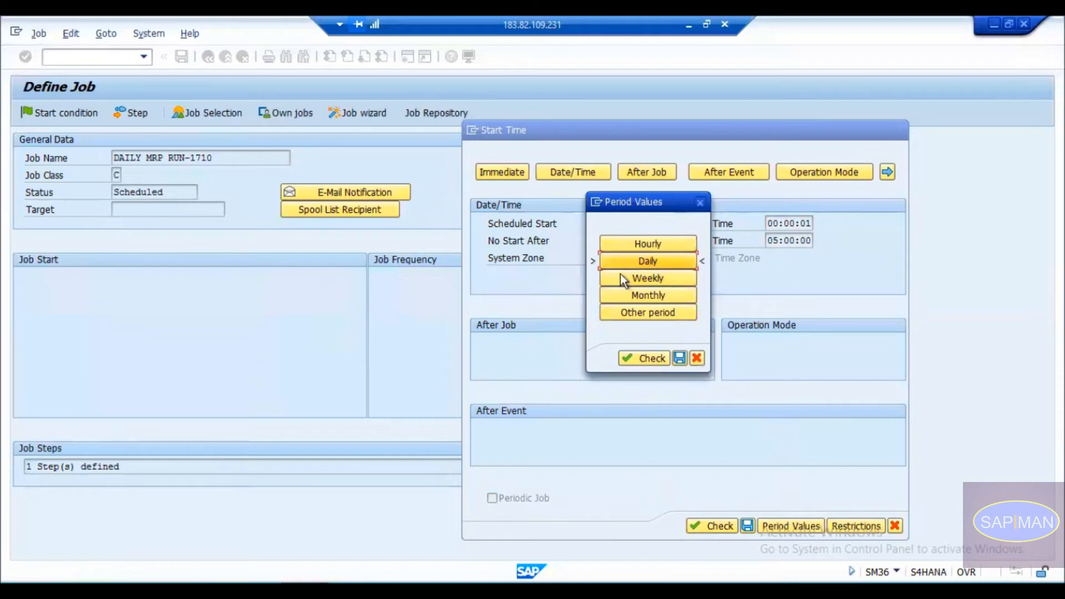
left_click(679, 357)
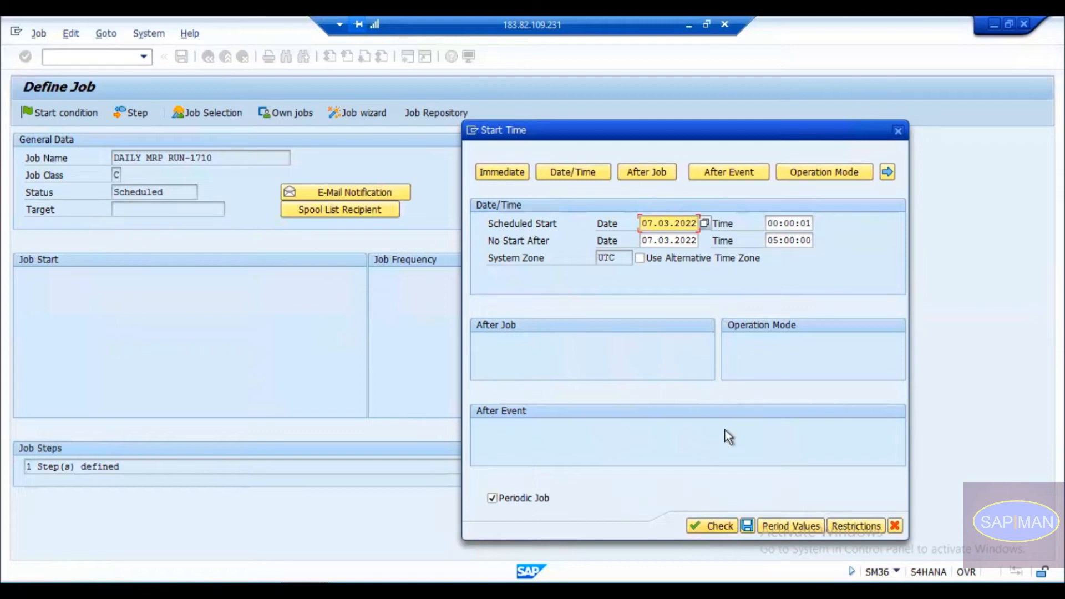
left_click(747, 525)
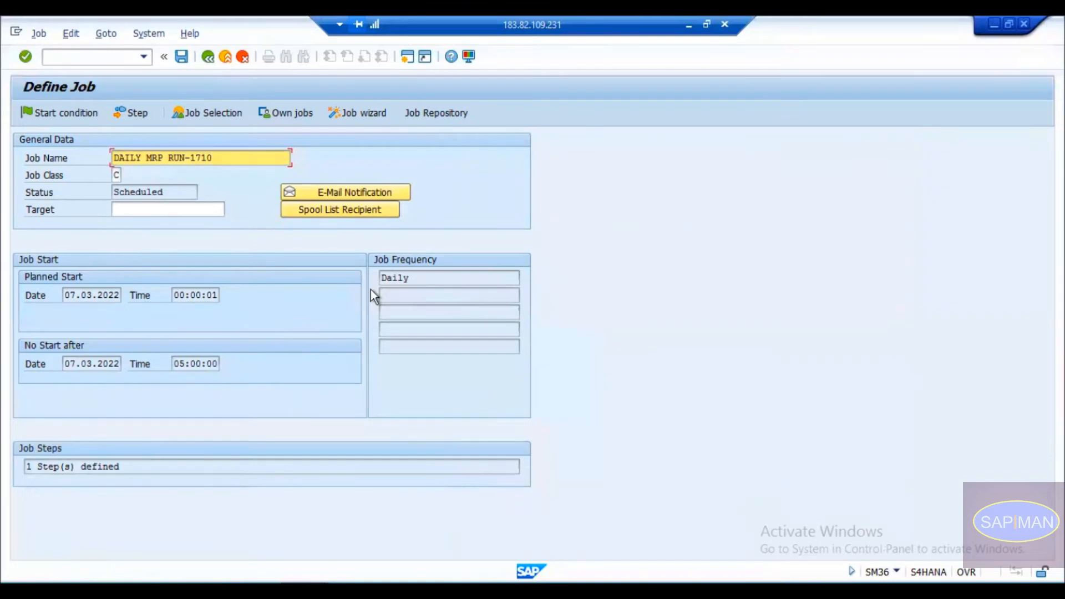
Review the planned start, no-start-after, latest-start and Daily frequency values on Define Job.
left_click_drag(65, 294, 229, 294)
left_click_drag(88, 363, 119, 364)
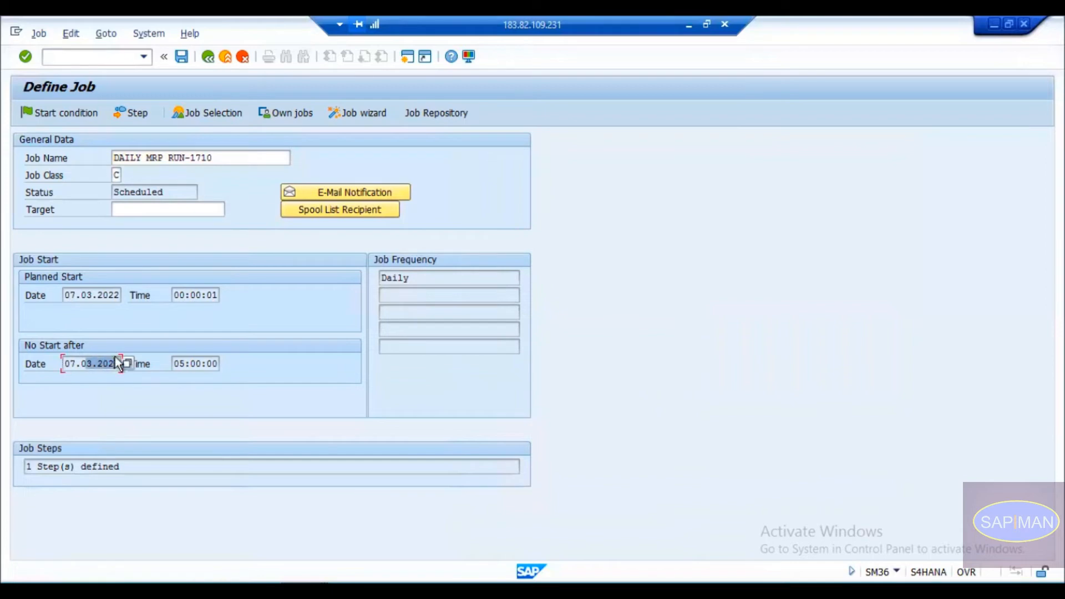
left_click_drag(183, 363, 224, 359)
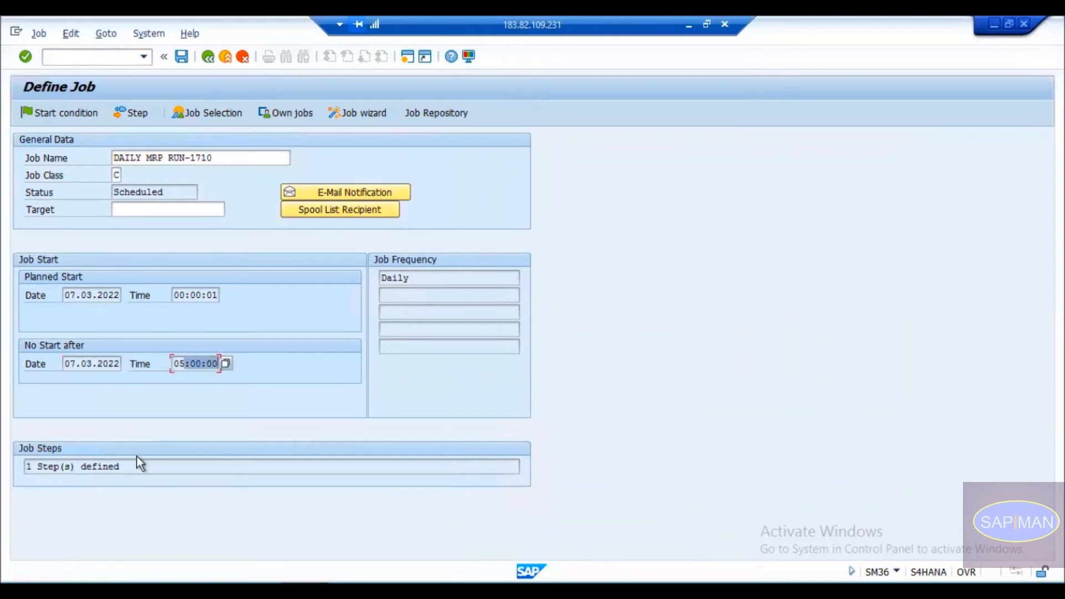
left_click_drag(410, 276, 346, 274)
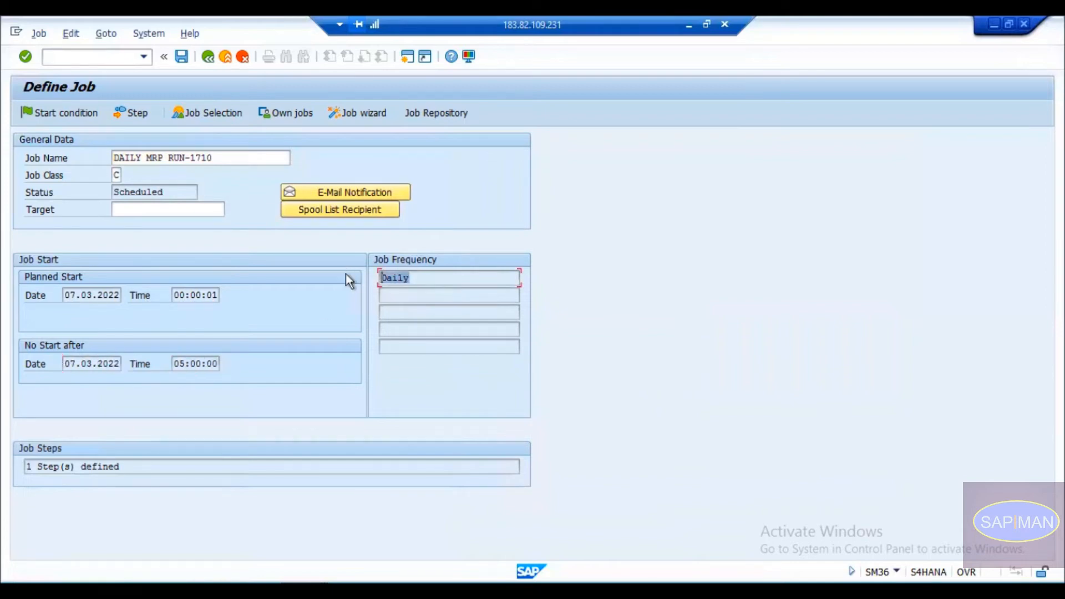
left_click(442, 277)
Set the job's target server to S4HANA_S4H_34 from the server value list.
left_click(196, 206)
left_click(230, 209)
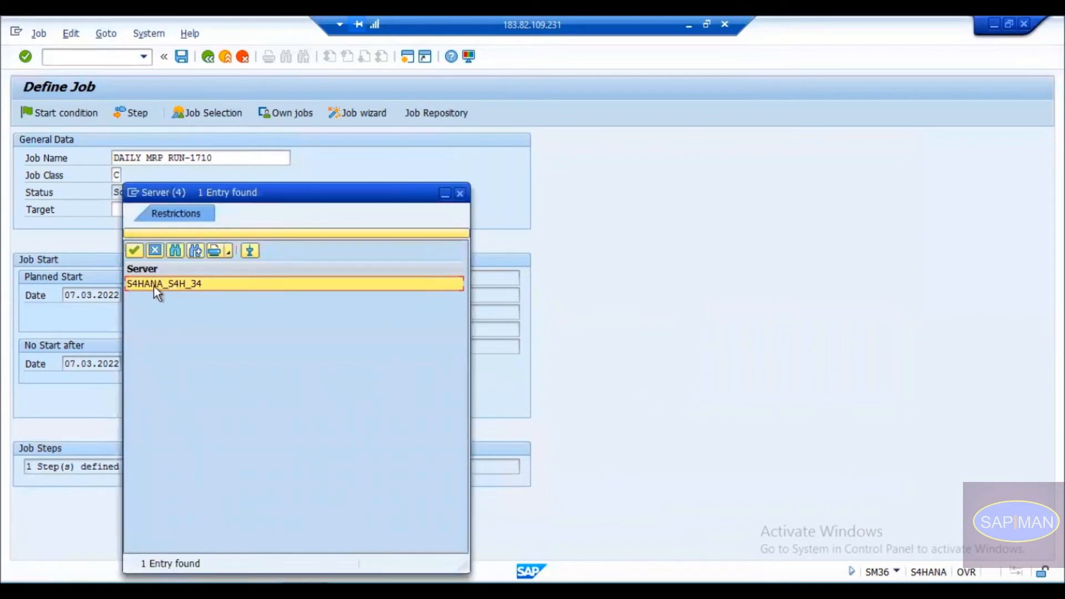
double_click(149, 286)
key("Return")
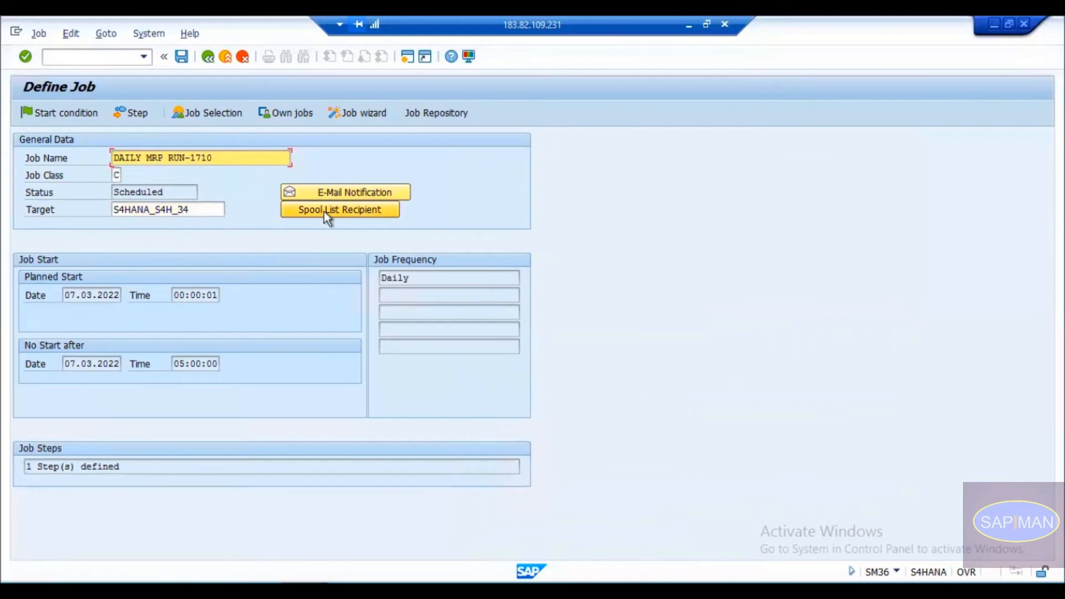
Open E-Mail Notification and enter the recipient's e-mail address.
left_click(331, 191)
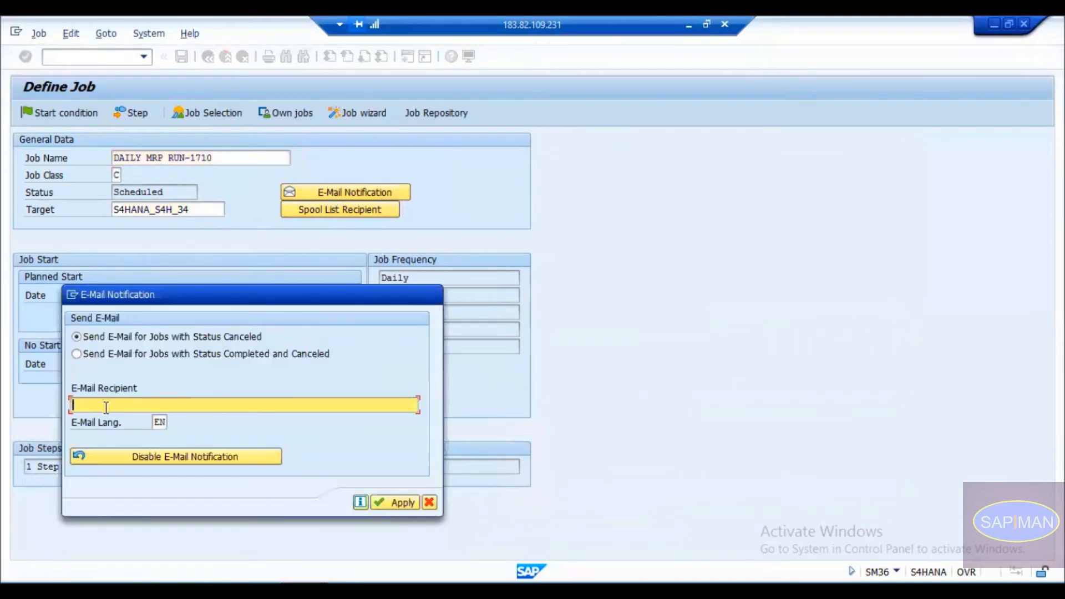
left_click(100, 339)
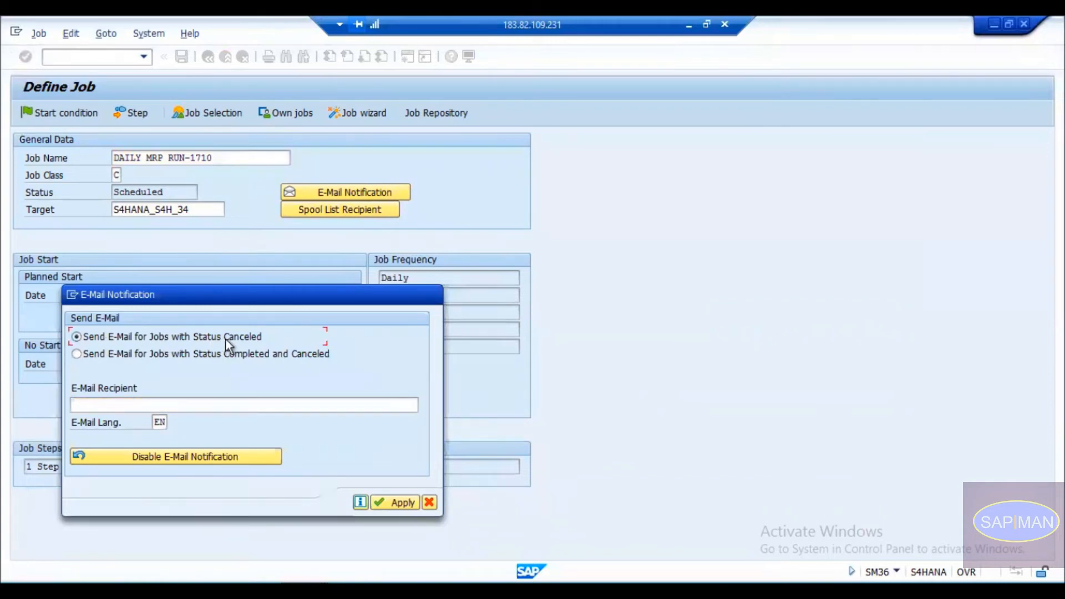
left_click(116, 356)
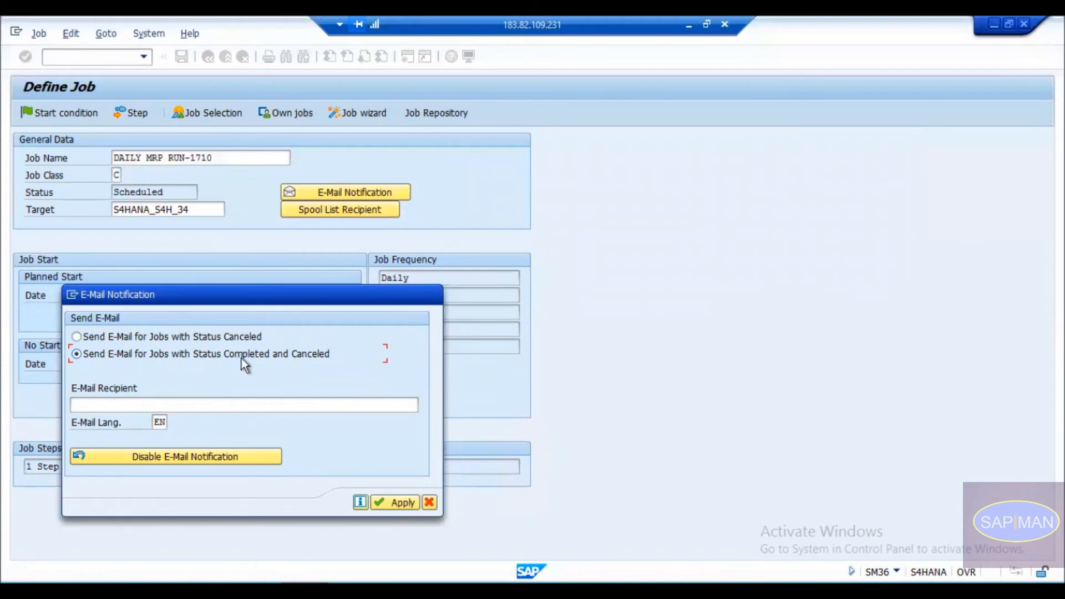
left_click(158, 406)
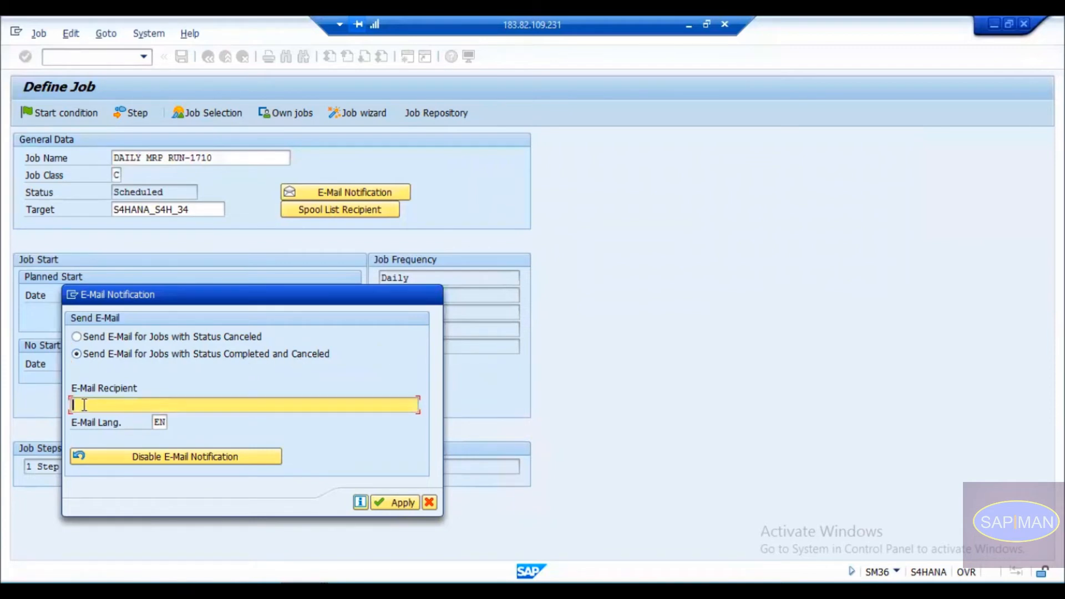
left_click_drag(139, 405, 26, 410)
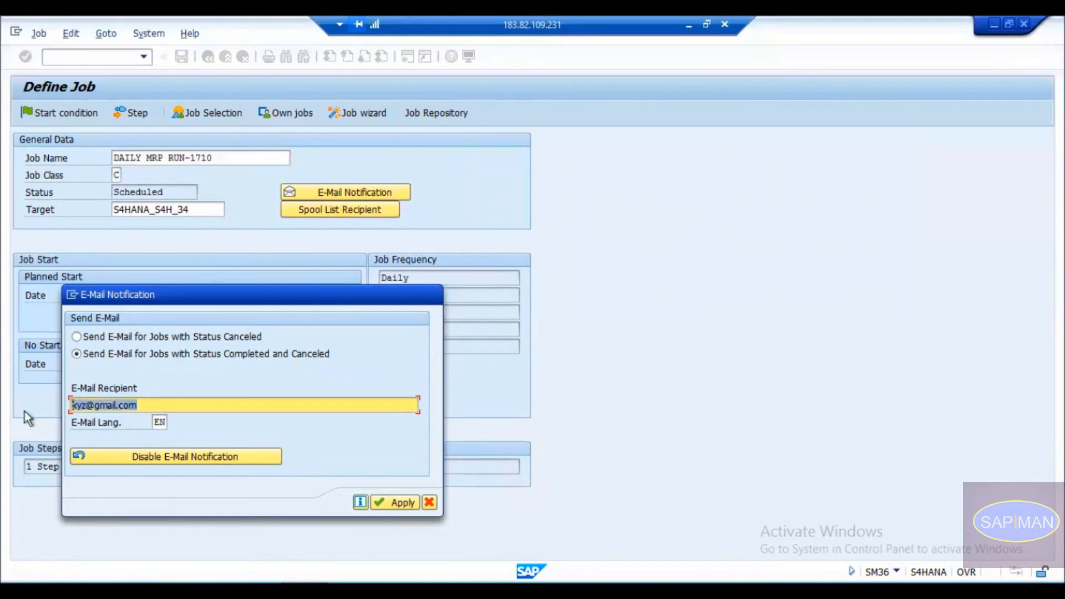
left_click_drag(234, 300, 368, 210)
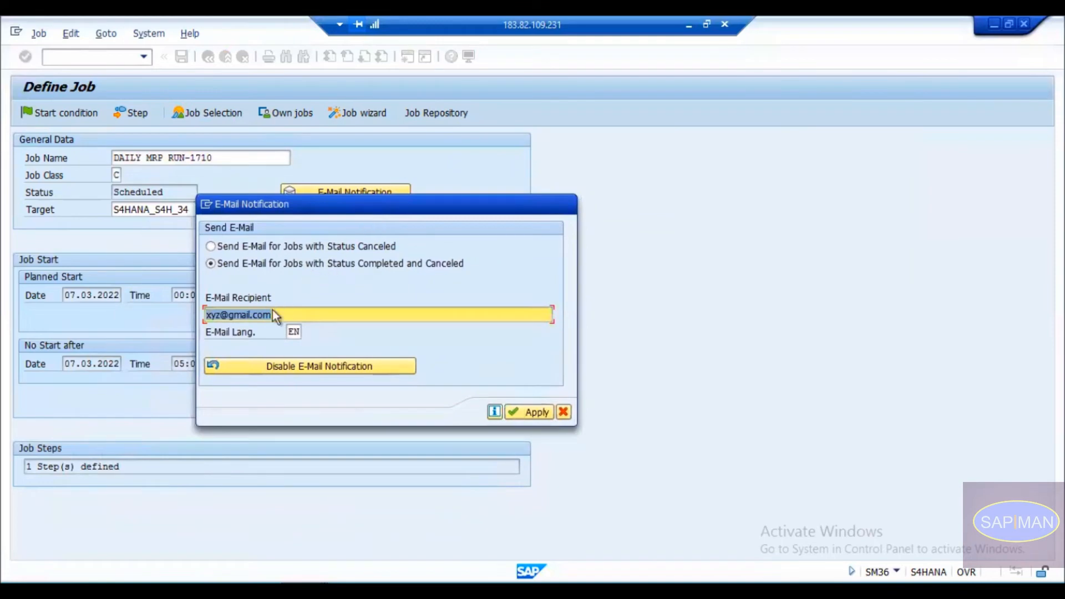
left_click_drag(273, 314, 182, 314)
Restrict the notification to canceled jobs only, apply it, and go to Spool List Recipient.
left_click(413, 264)
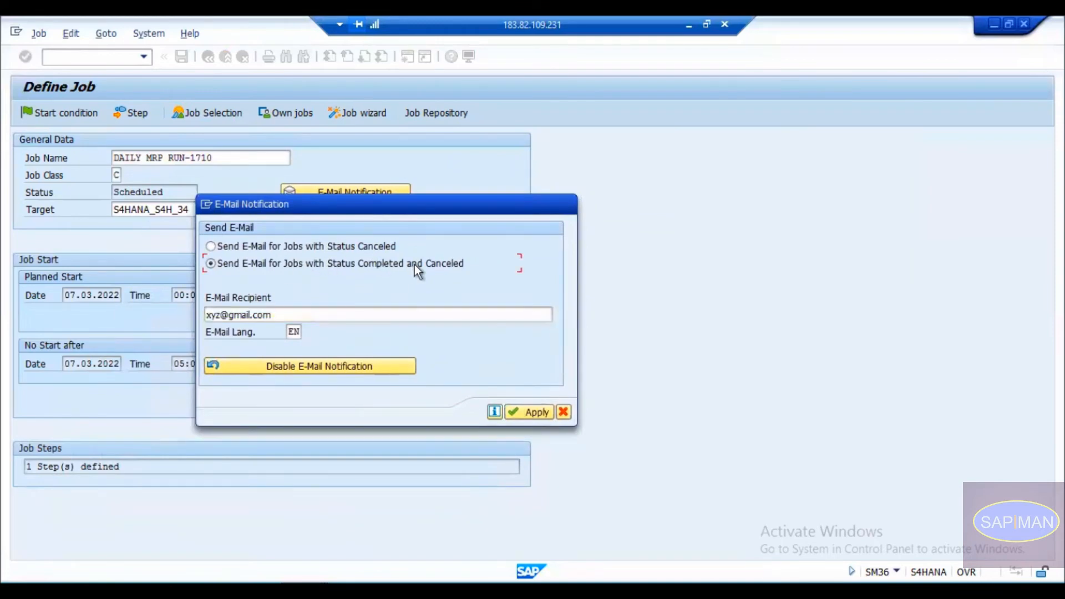
left_click(341, 247)
double_click(270, 315)
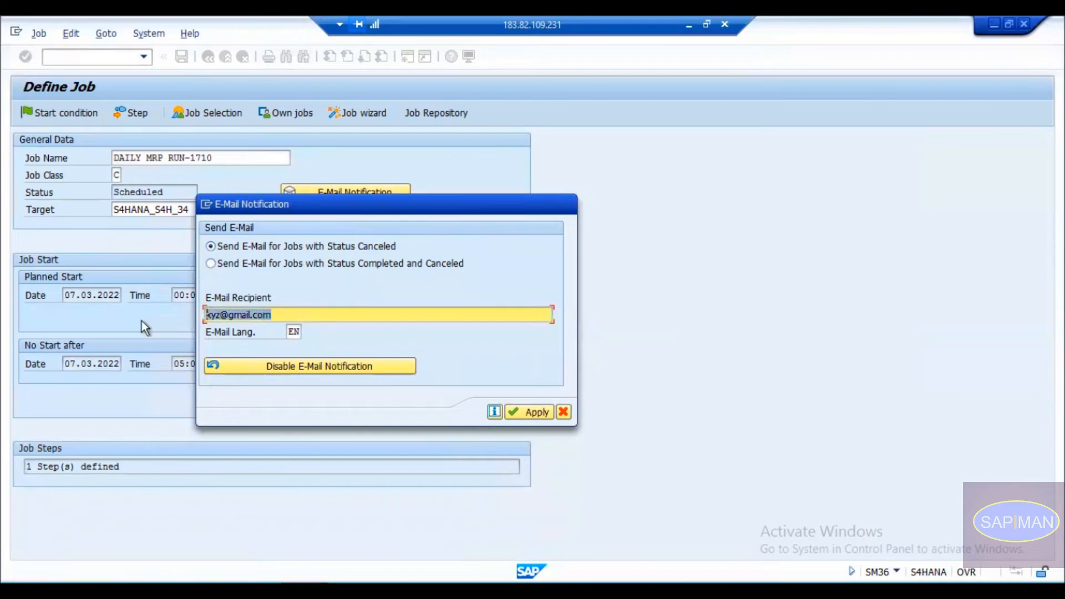
left_click(275, 314)
left_click_drag(292, 315, 198, 310)
left_click_drag(312, 208, 444, 160)
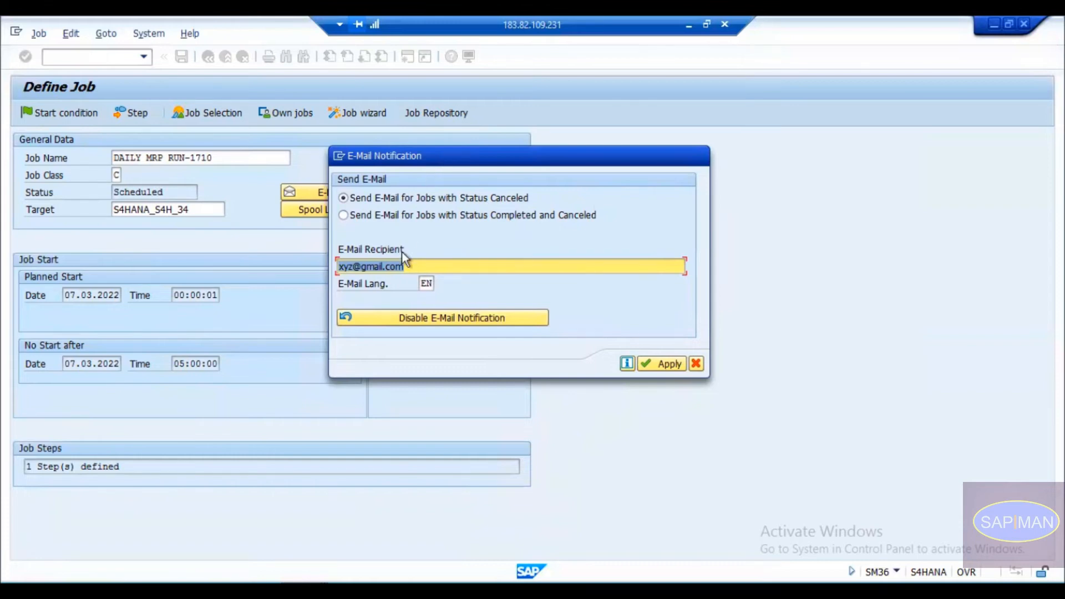
left_click(666, 365)
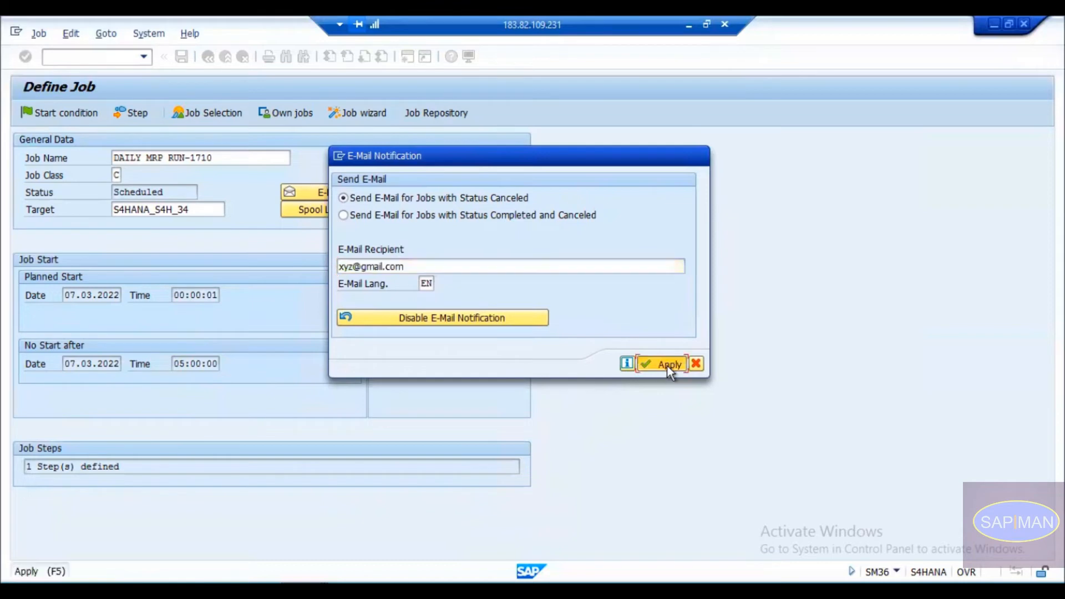
left_click(325, 209)
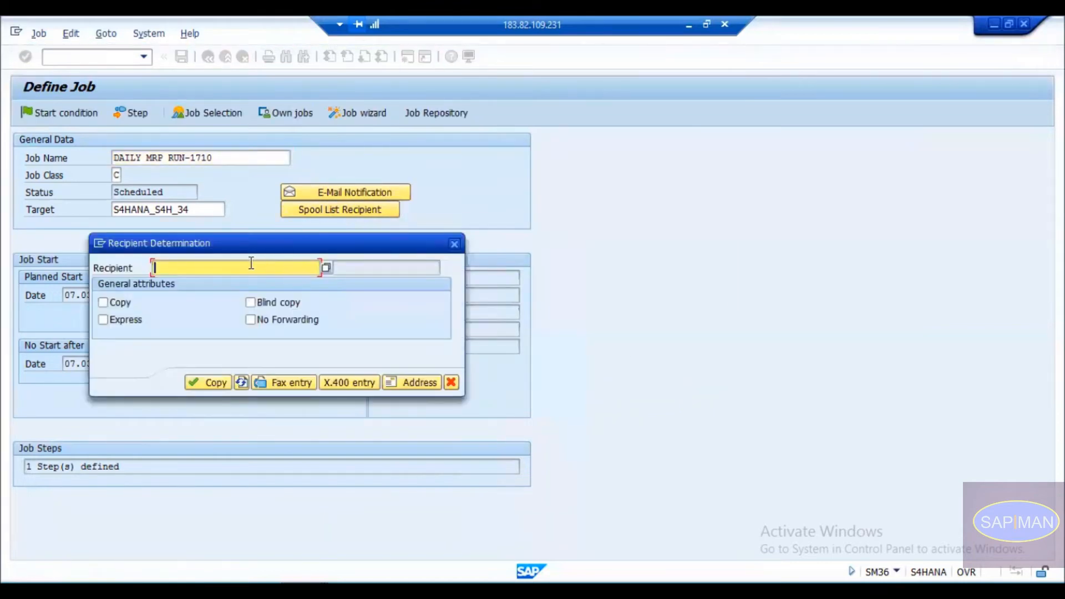
left_click_drag(289, 237, 689, 205)
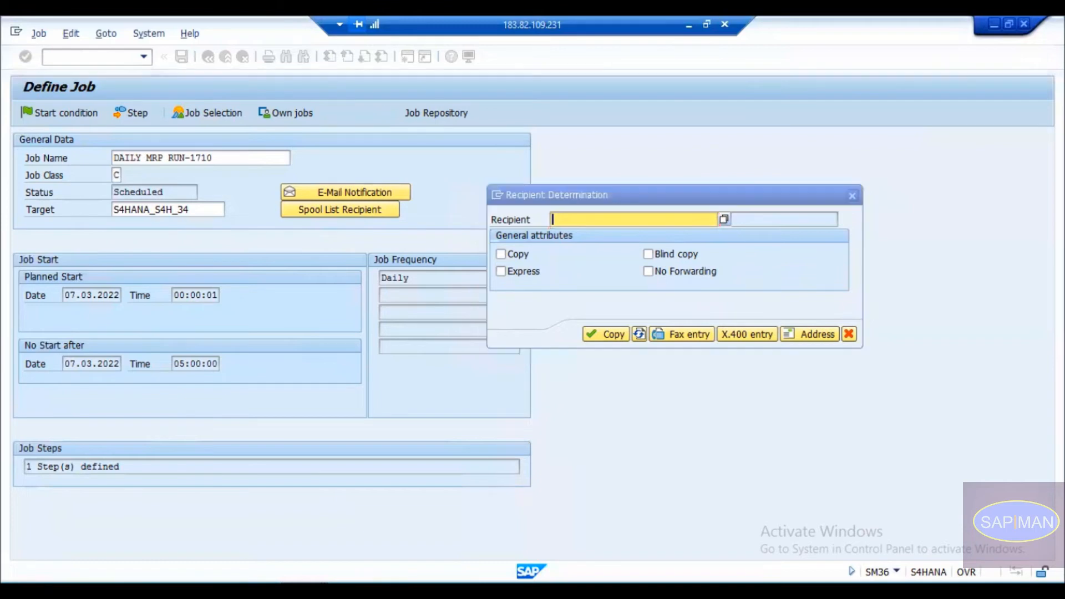
left_click(581, 507)
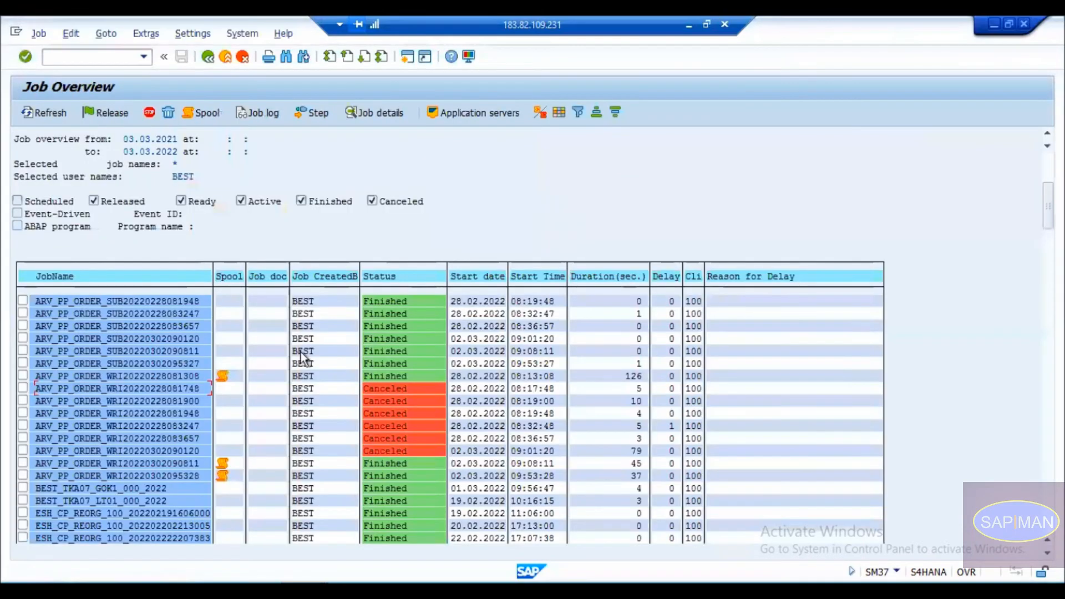
left_click(65, 376)
left_click(410, 379)
left_click(222, 377)
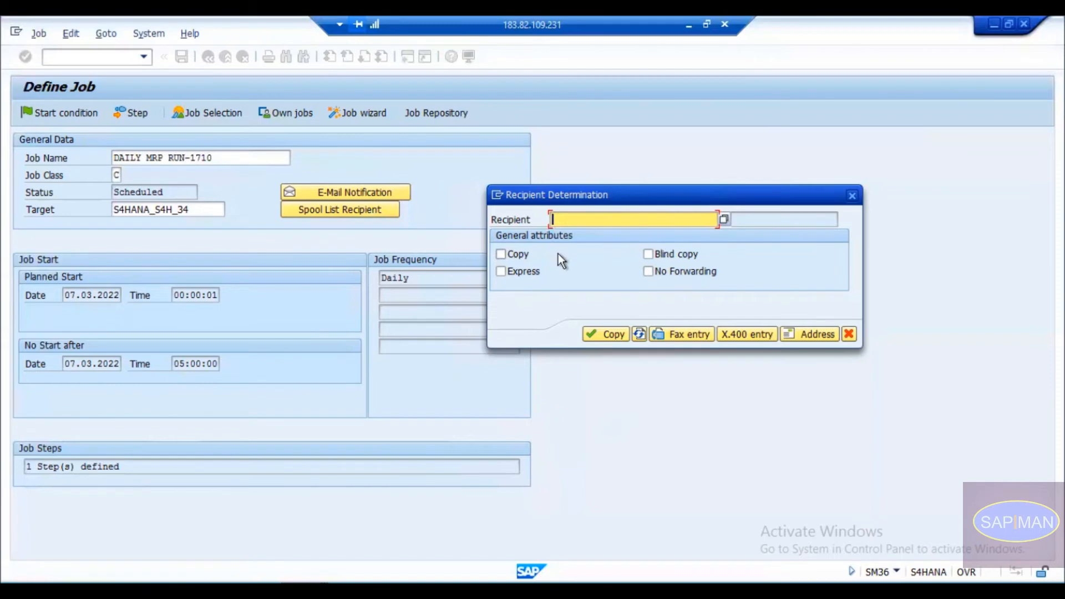
Tick Copy, Express and Blind copy for the spool recipient and open the recipient search help.
left_click(515, 255)
left_click(514, 269)
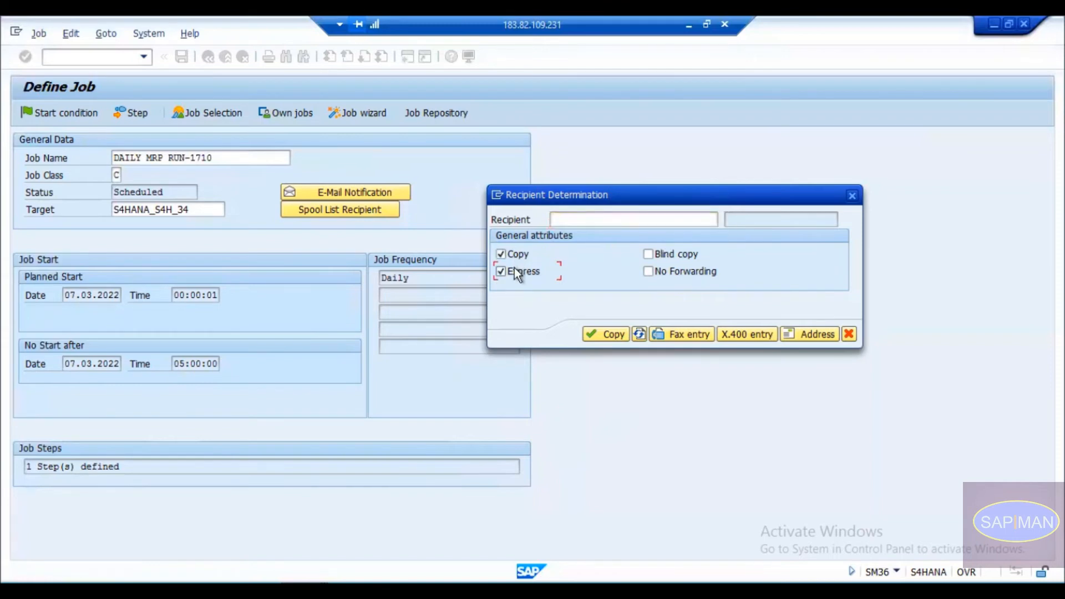
left_click(655, 255)
left_click(717, 220)
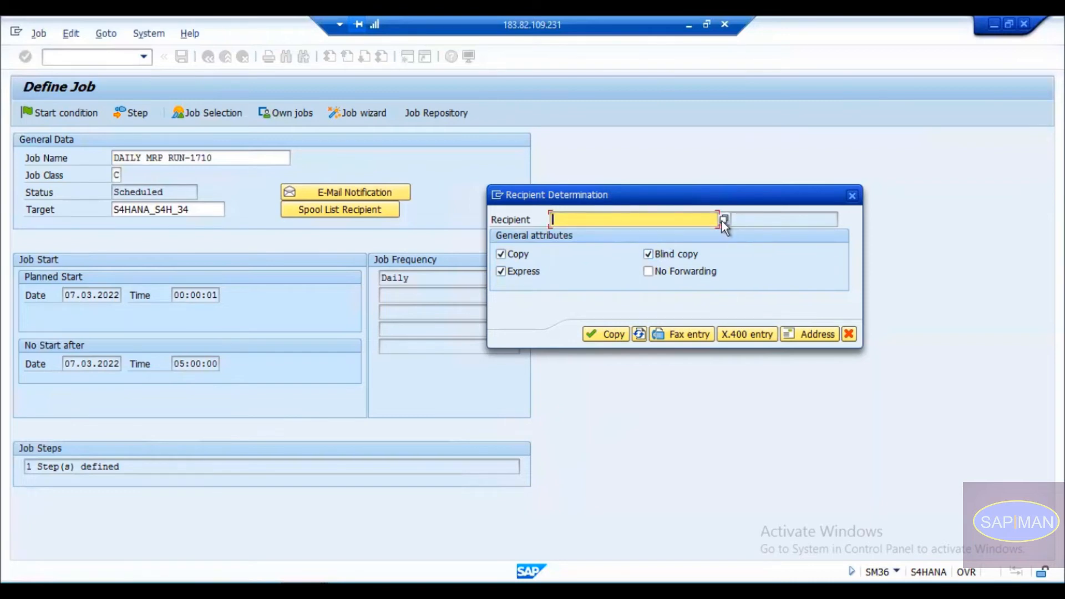
left_click(722, 220)
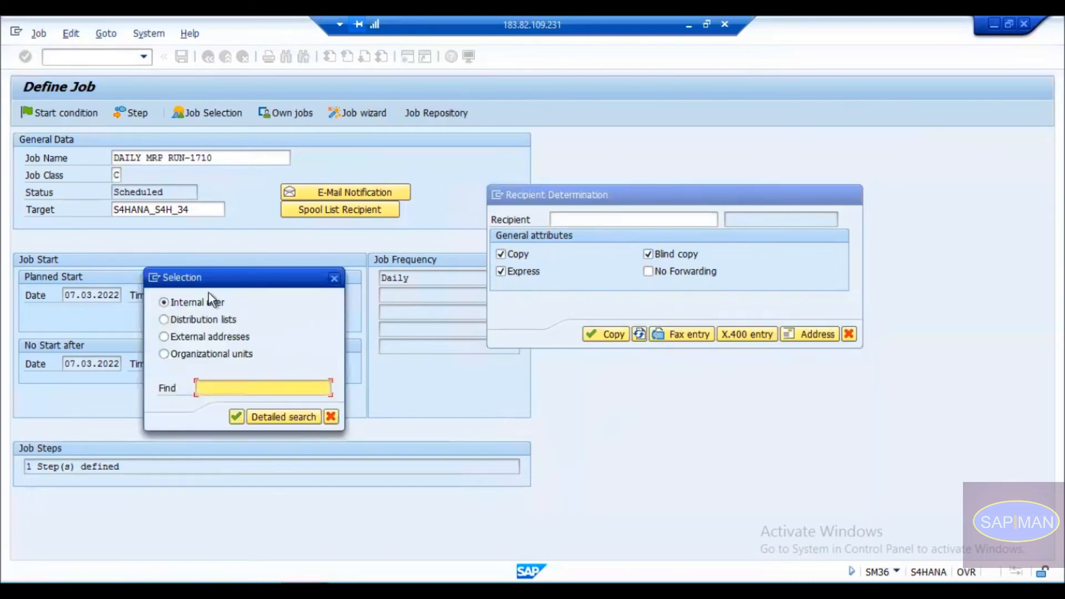
Select Internal user as the search type and run an empty detailed contact person search.
left_click(189, 321)
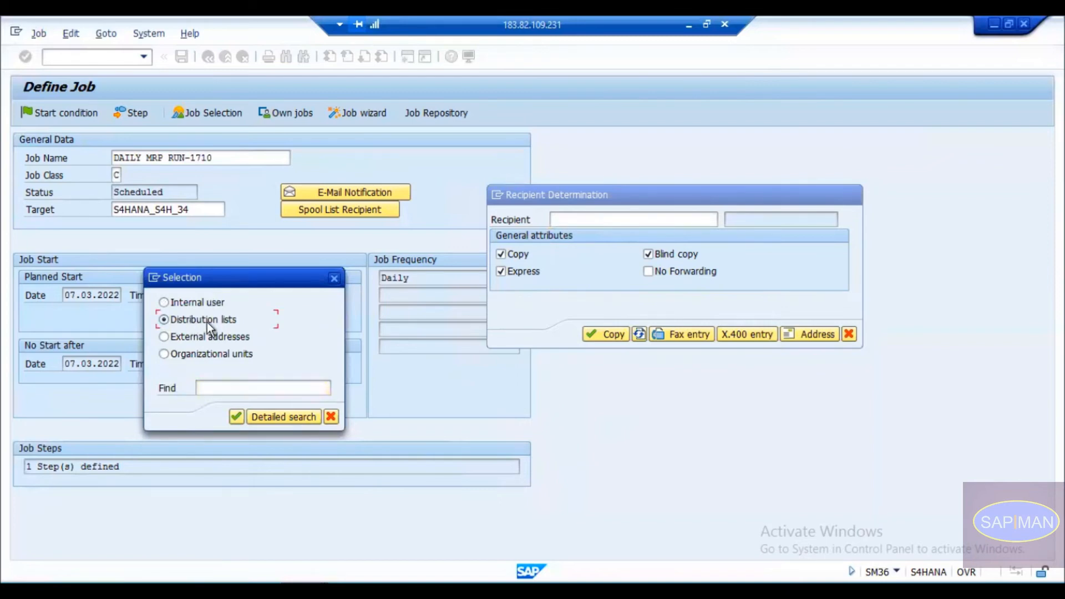
left_click(201, 303)
left_click(229, 387)
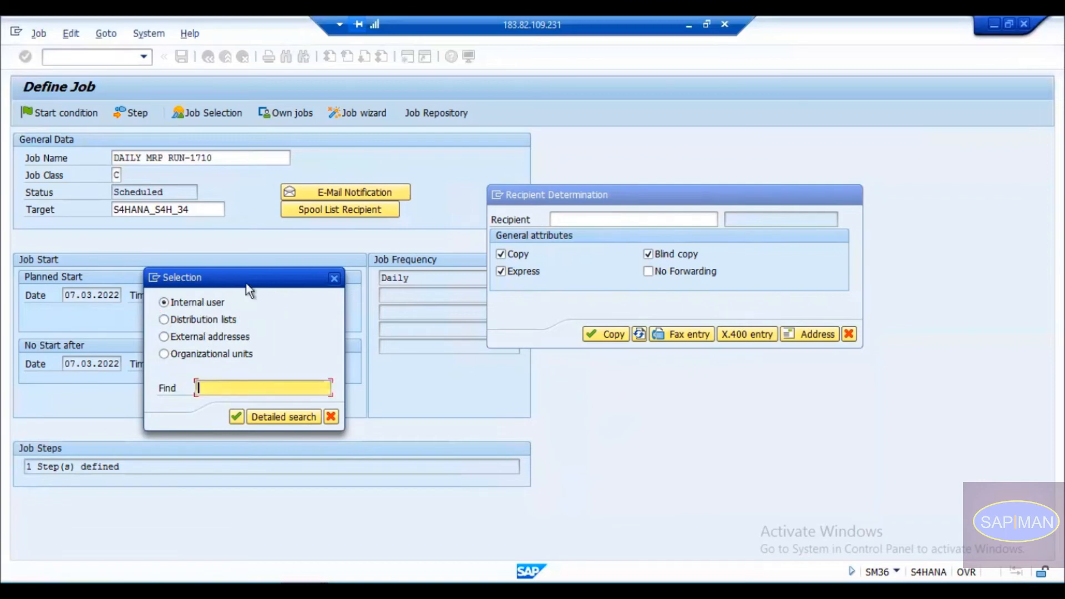
left_click_drag(251, 278, 289, 246)
left_click(228, 271)
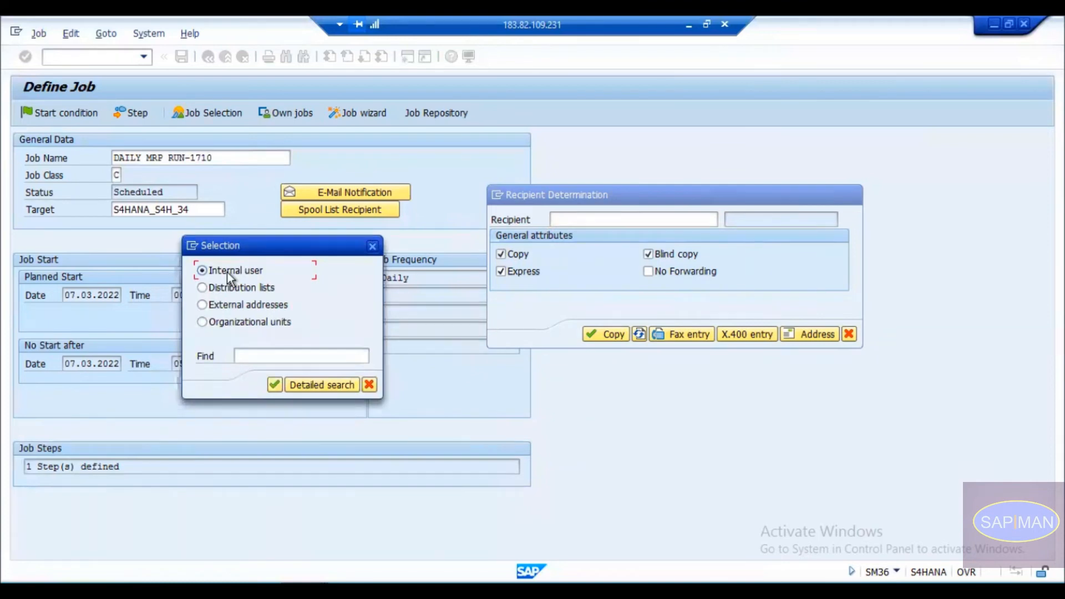
left_click(224, 282)
left_click(233, 270)
left_click(319, 384)
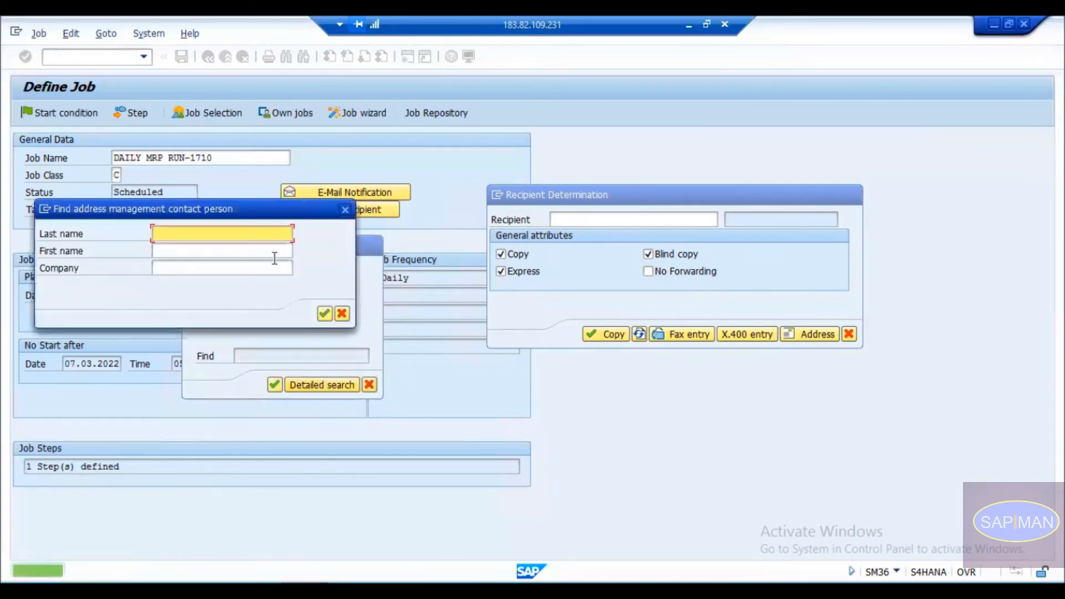
left_click(192, 247)
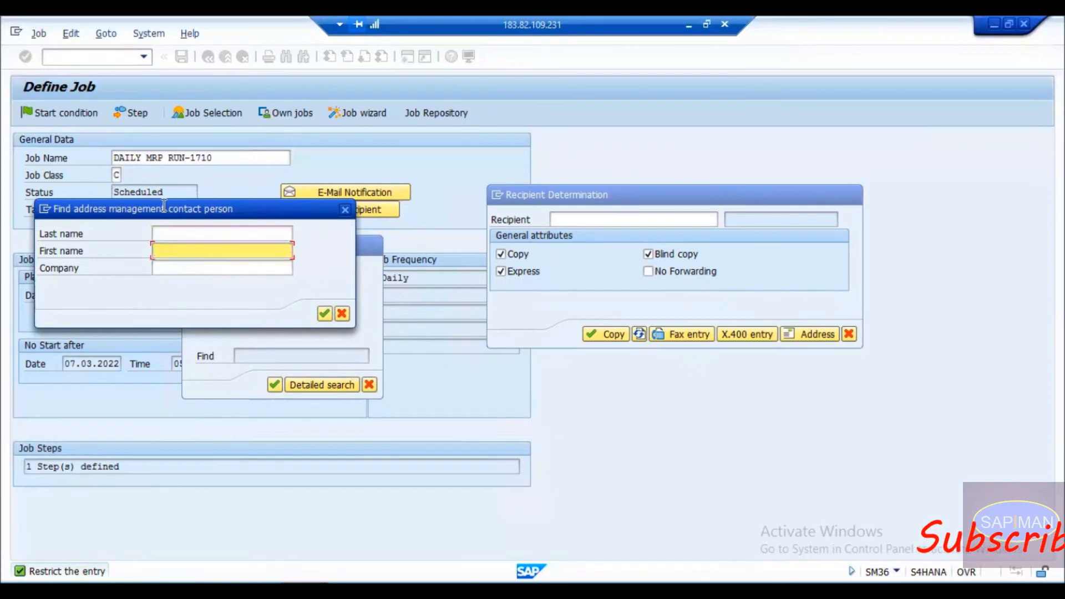
left_click(325, 315)
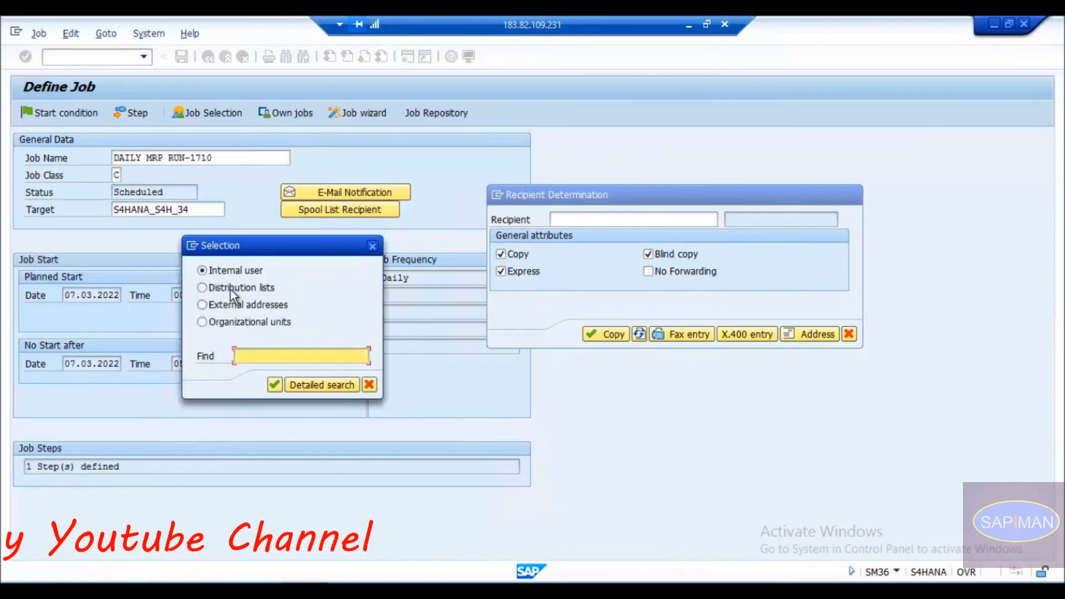
Try distribution lists (none found), then list all 105 internal contact persons unfiltered.
left_click(231, 290)
left_click(309, 385)
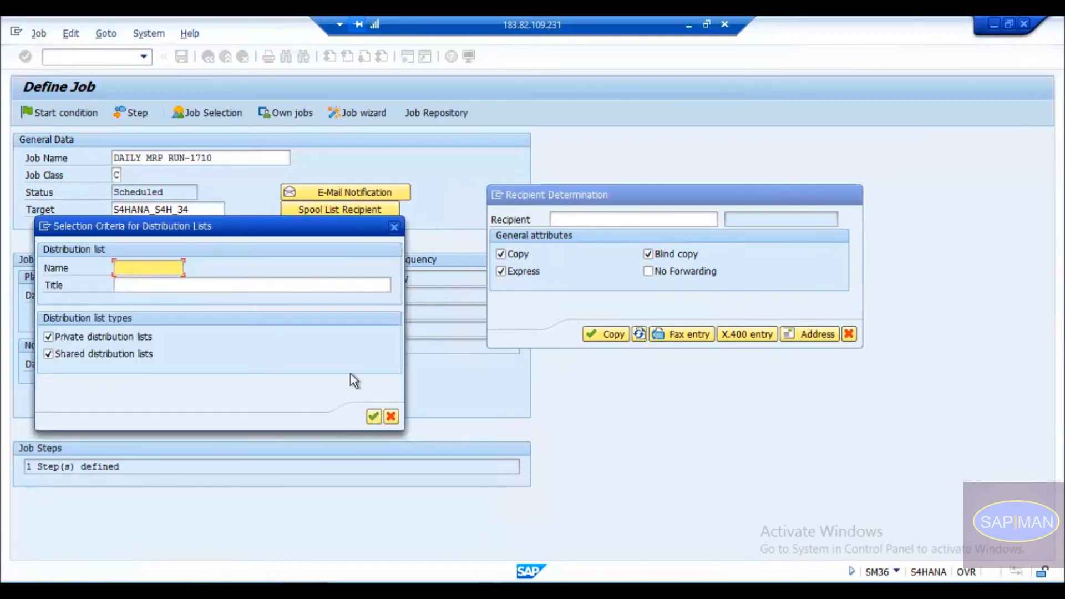
left_click(374, 416)
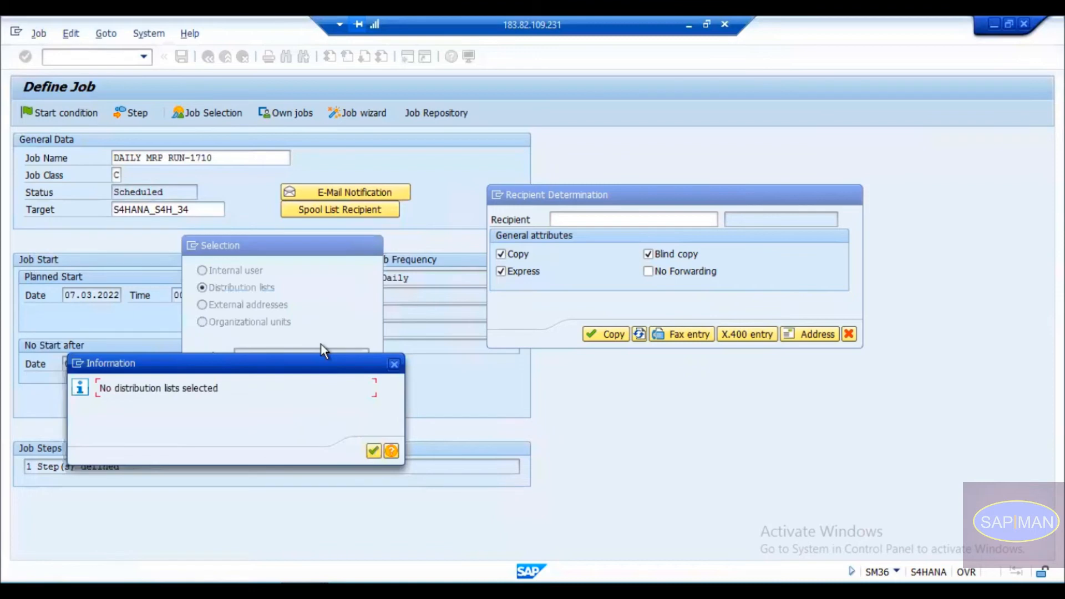
key("Return")
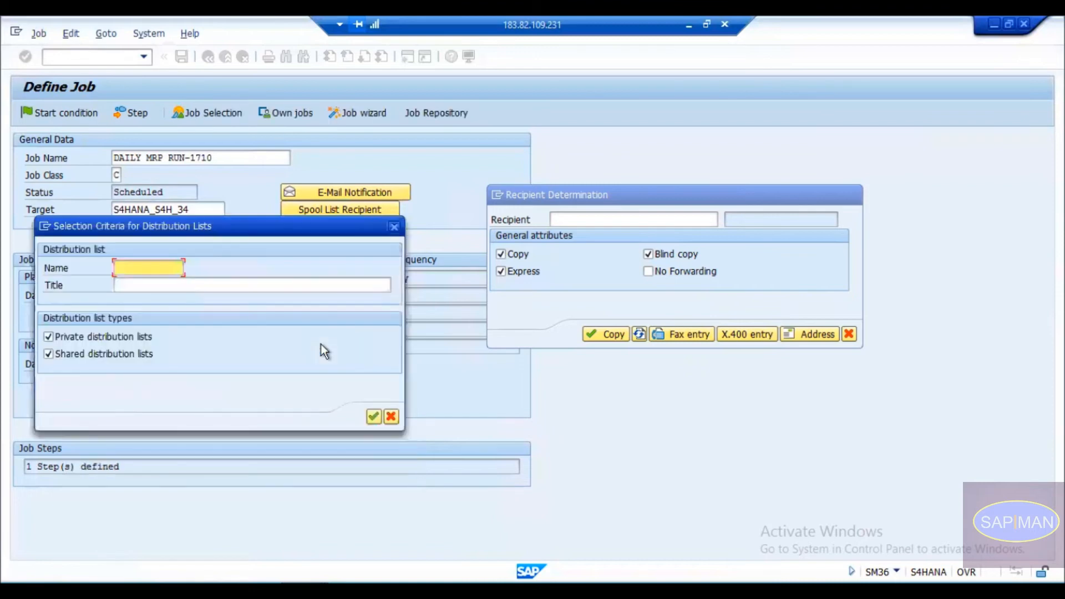
left_click(393, 227)
left_click(226, 269)
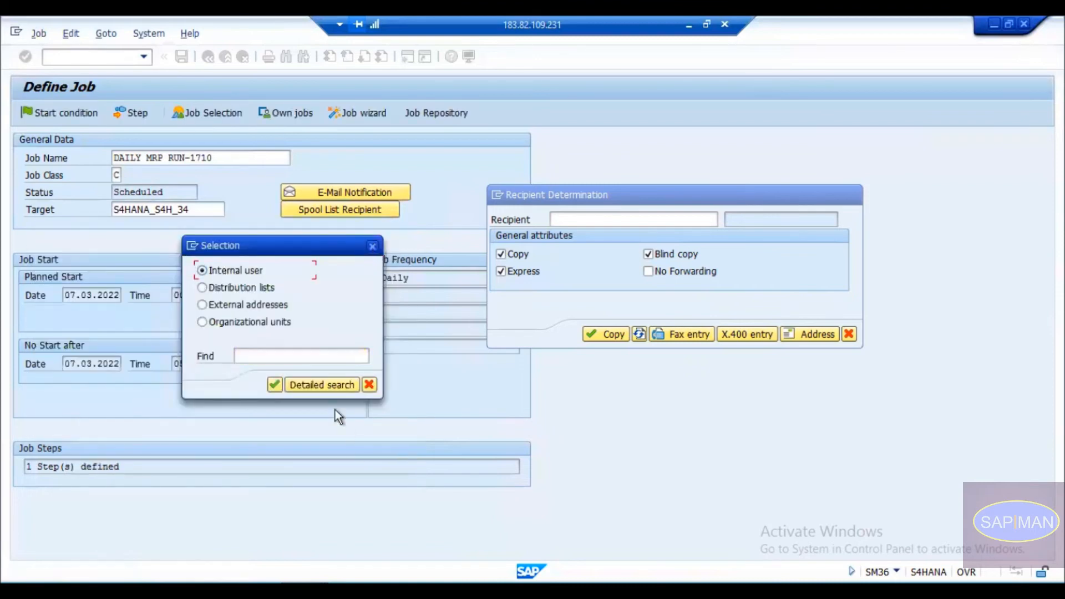
left_click(322, 385)
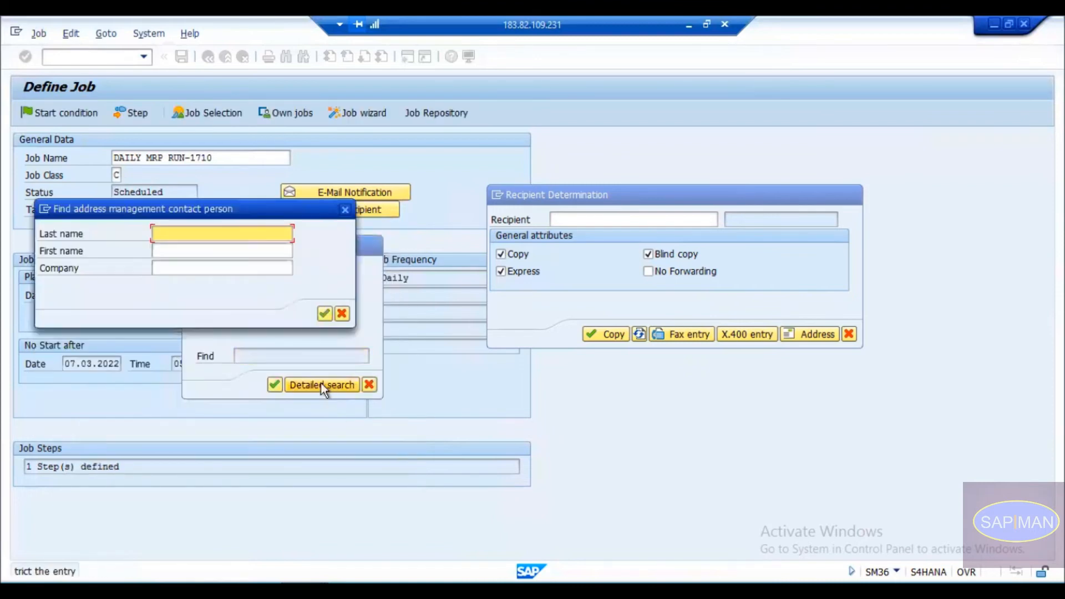
left_click(325, 314)
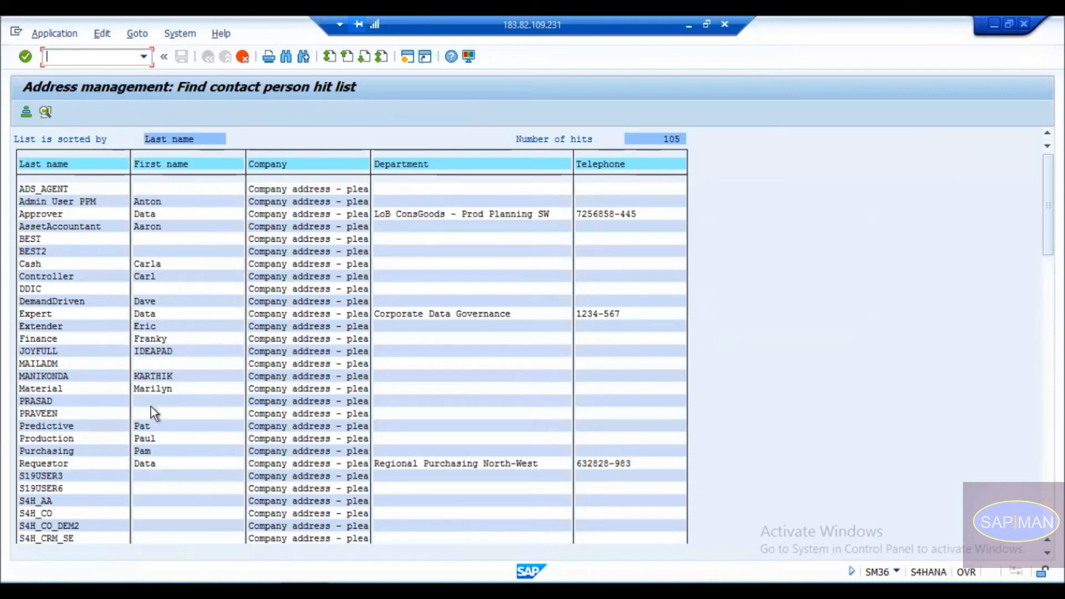
Scroll the contact hit list and take the user below Requestor into the Recipient field.
left_click(35, 501)
scroll(58, 251, "down", 1)
left_click(32, 264)
left_click(41, 387)
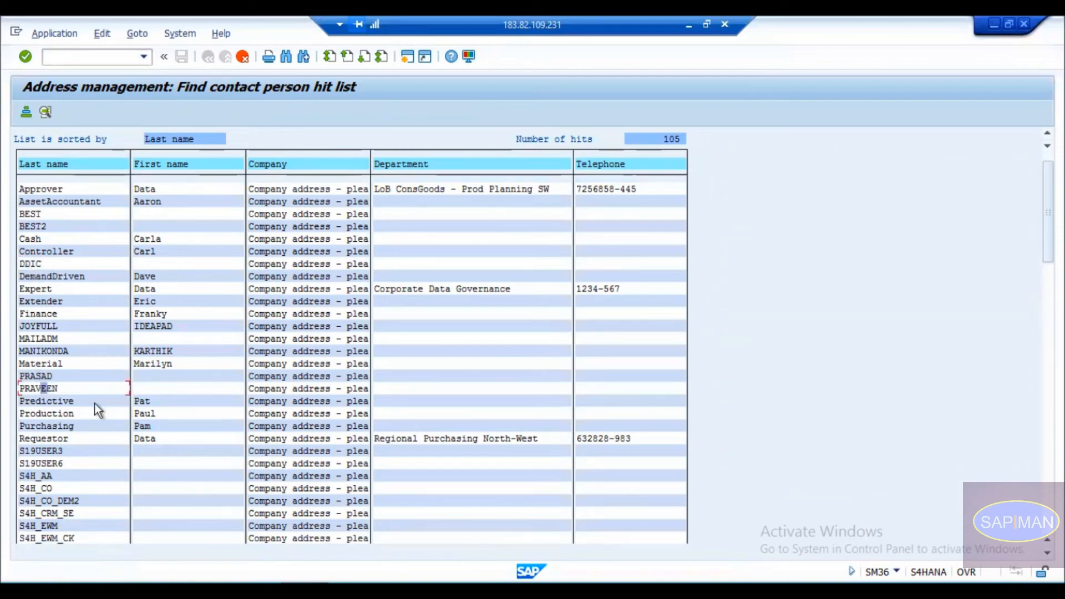
scroll(95, 446, "down", 1)
left_click(42, 440)
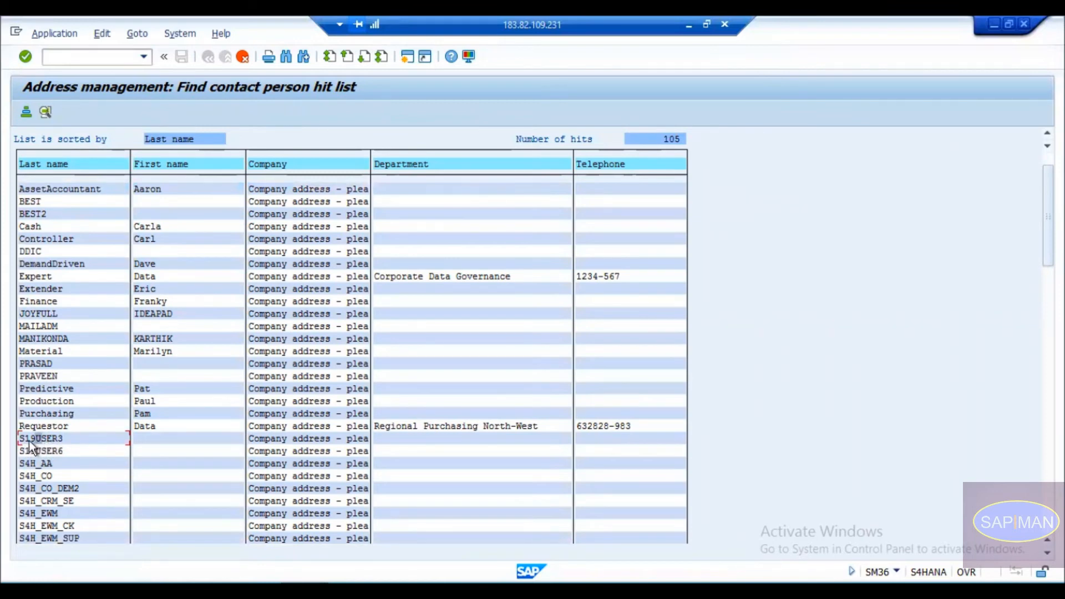
double_click(38, 441)
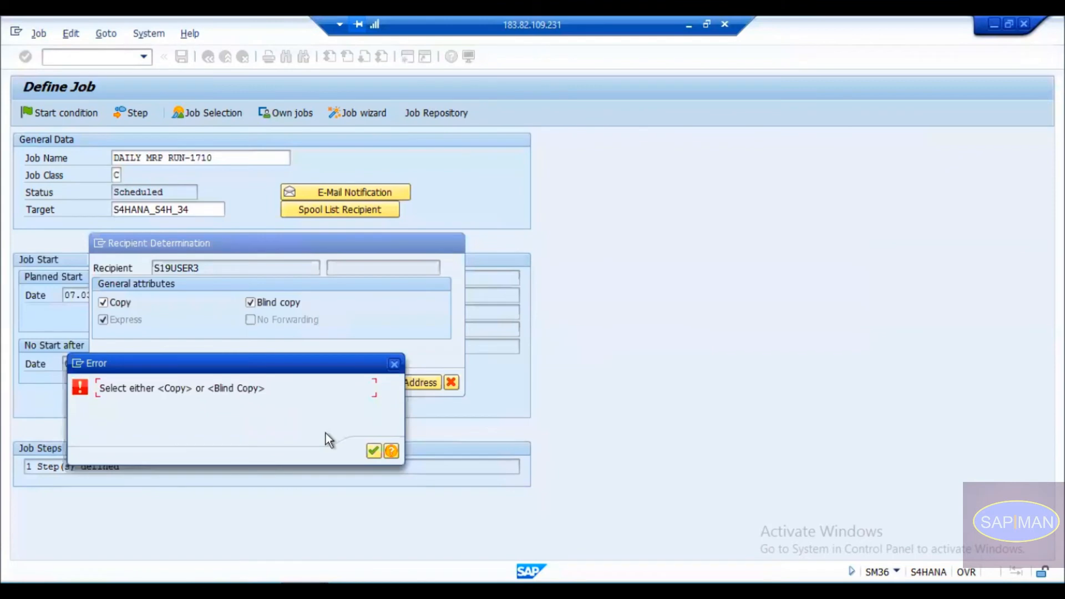
Clear the copy-or-blind-copy error, untick Blind copy and store the recipient as a plain copy.
left_click(375, 451)
left_click(268, 304)
left_click_drag(194, 268, 94, 245)
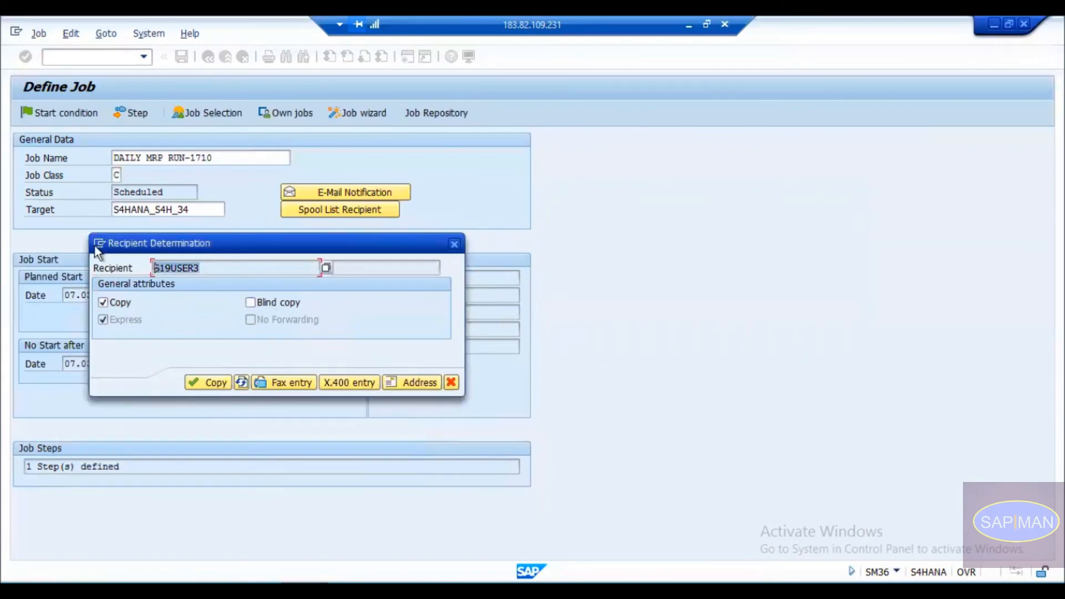
left_click(216, 383)
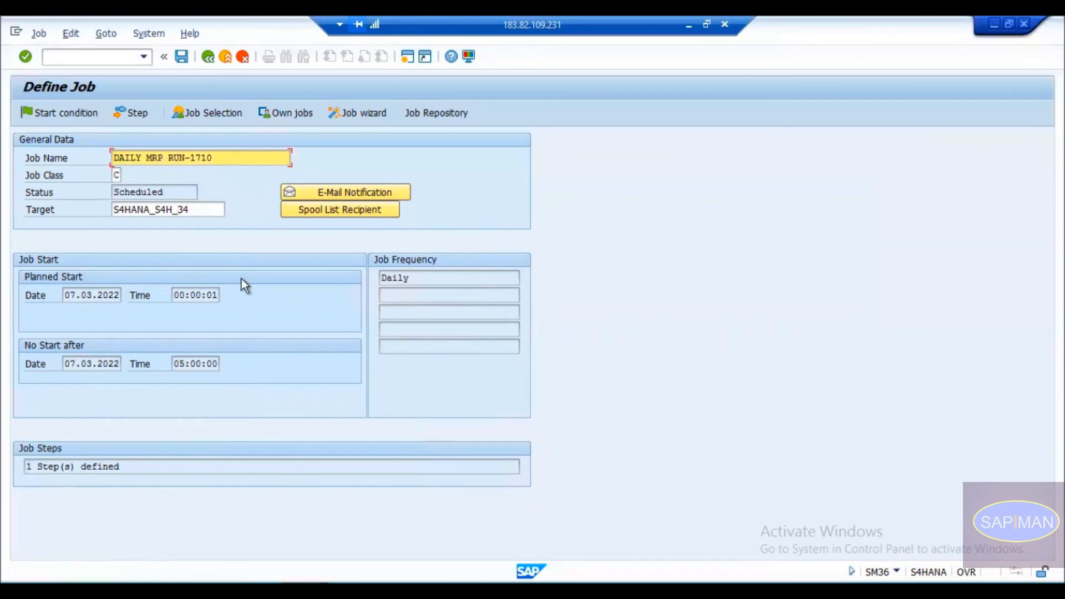
Reopen Spool List Recipient to verify the stored user, close it unchanged, and check start date 07.03.2022.
left_click(332, 215)
key("shift+Home")
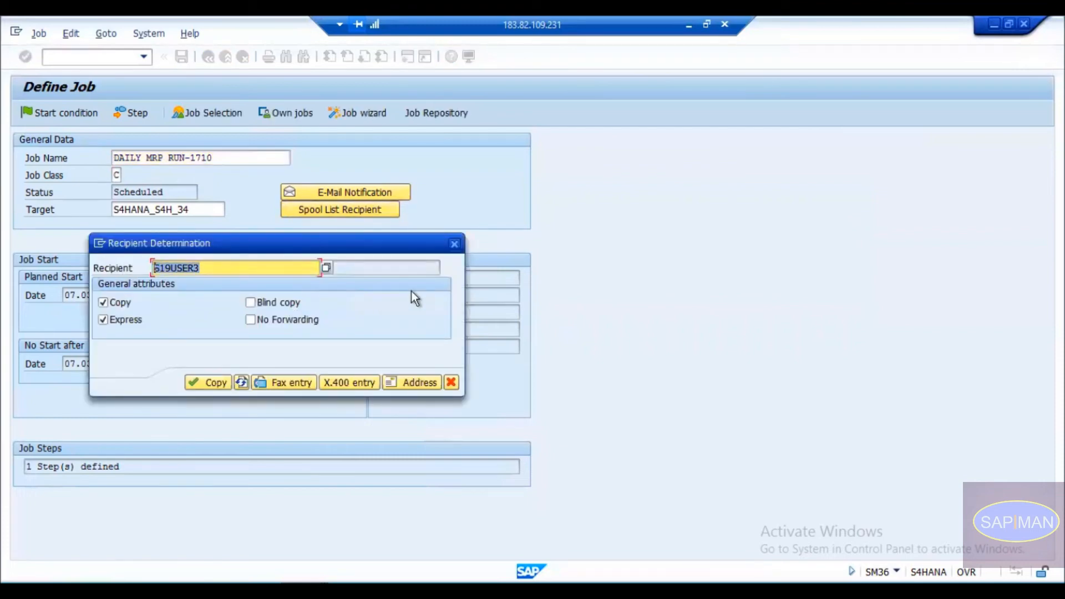
left_click(454, 245)
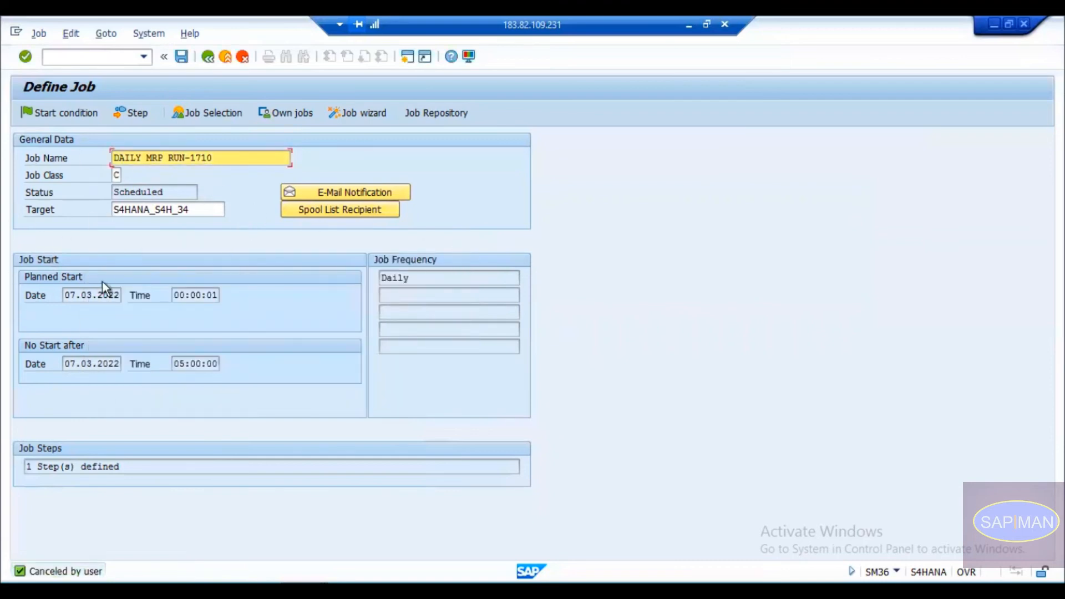
left_click(83, 294)
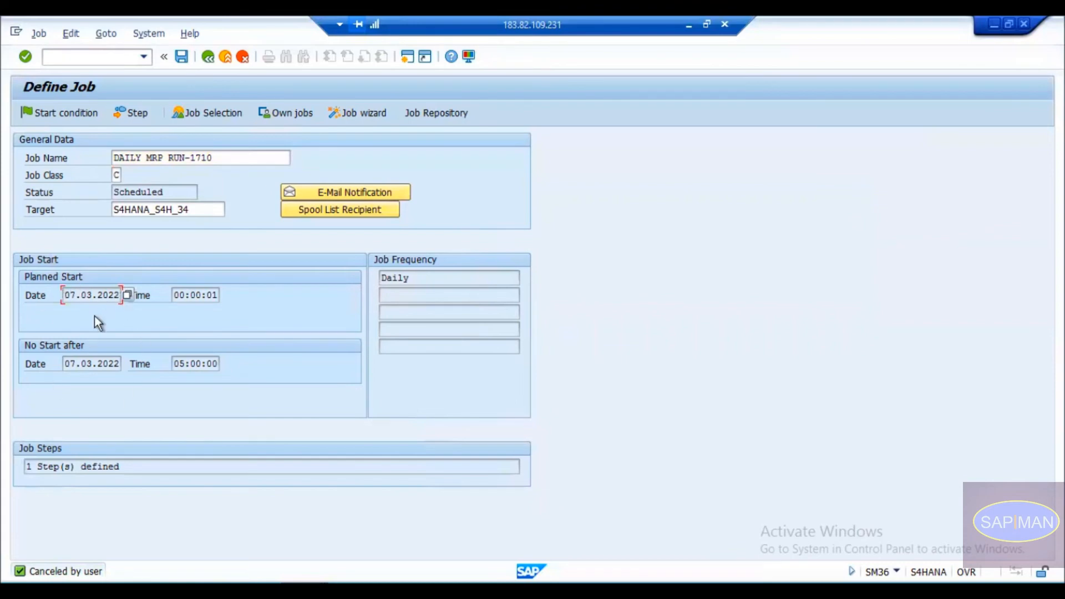
key("Tab")
left_click(101, 367)
left_click(184, 364)
left_click(95, 470)
left_click(408, 278)
key("shift+Home")
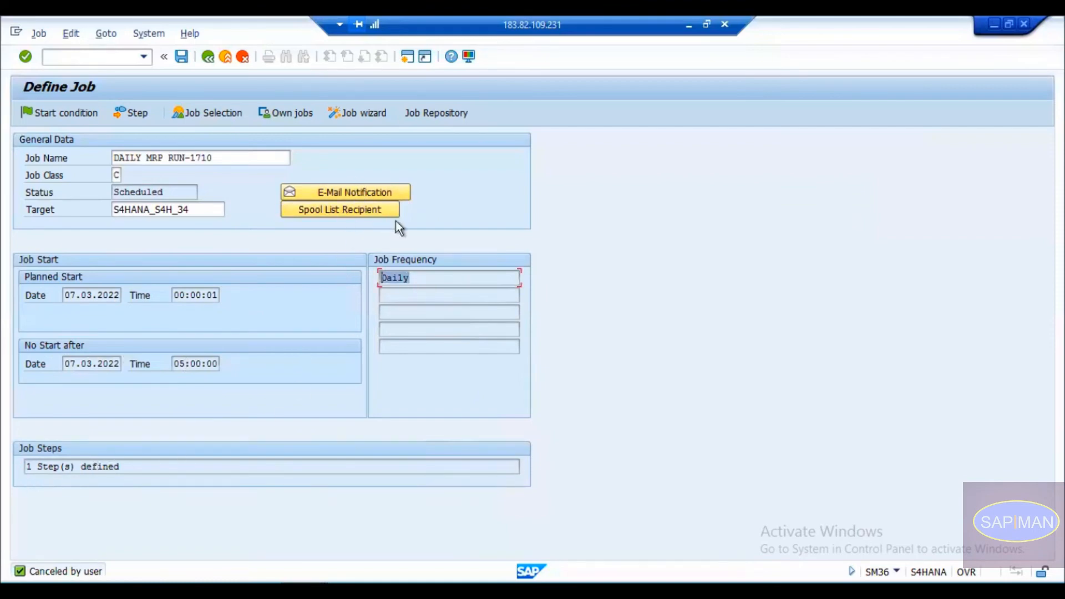
left_click(131, 114)
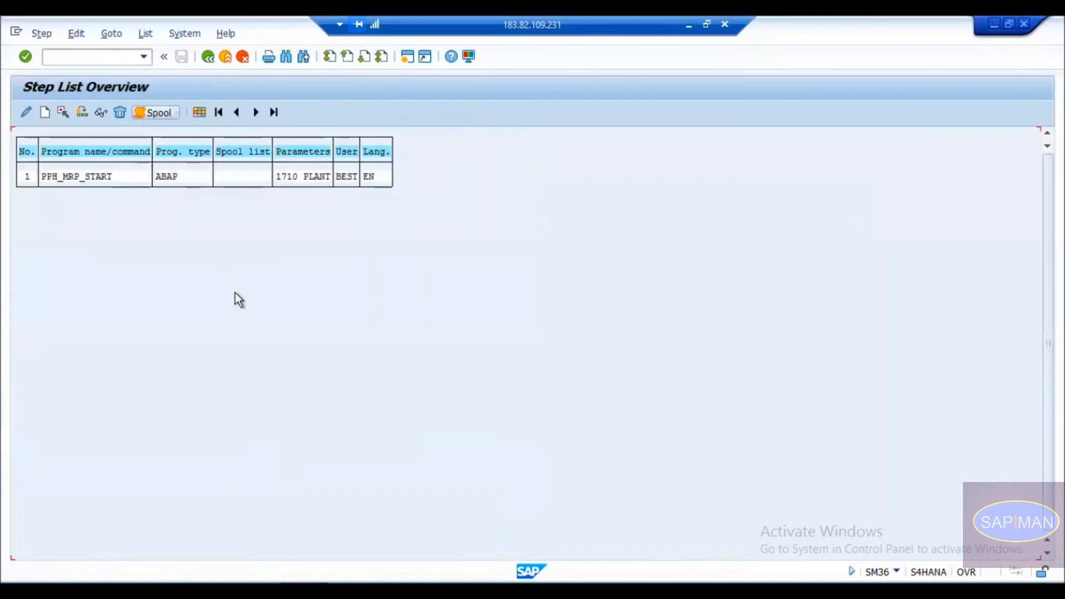
left_click(77, 177)
left_click(54, 178)
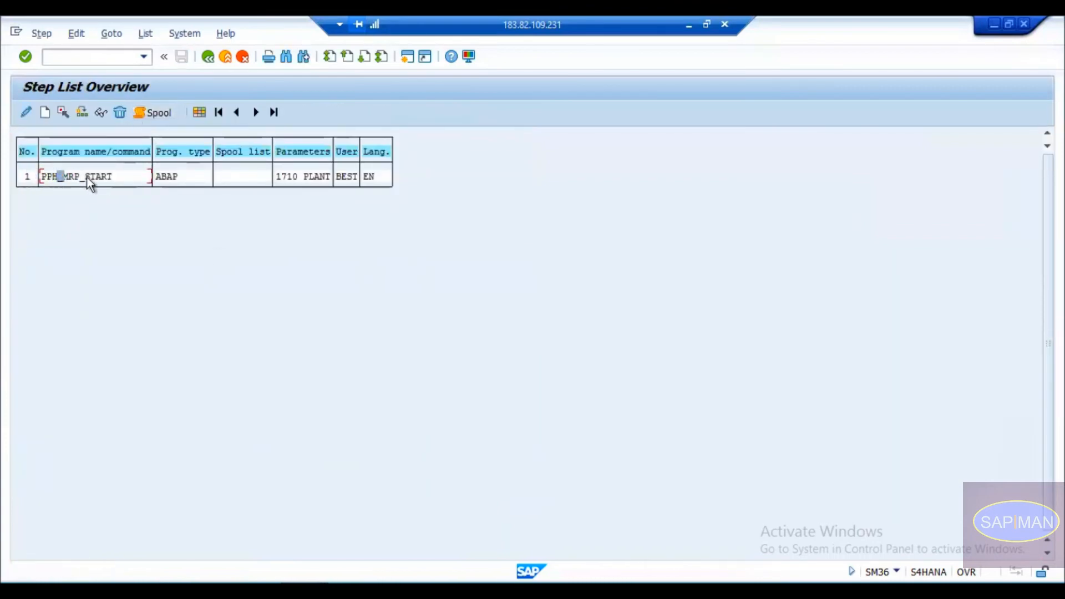
left_click(173, 178)
left_click(285, 176)
left_click(317, 177)
left_click(387, 176)
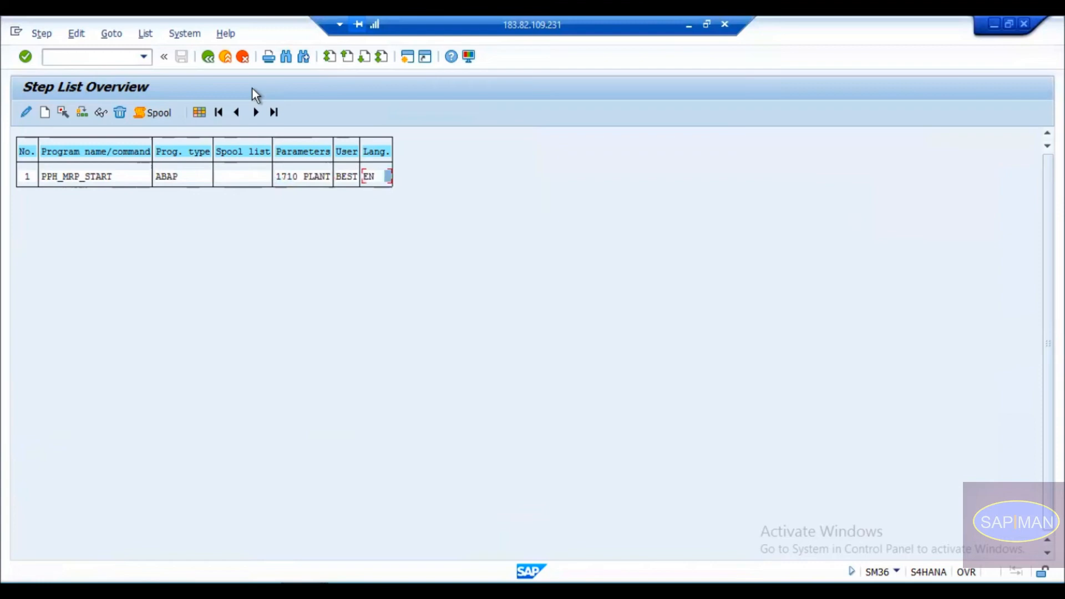
left_click(24, 116)
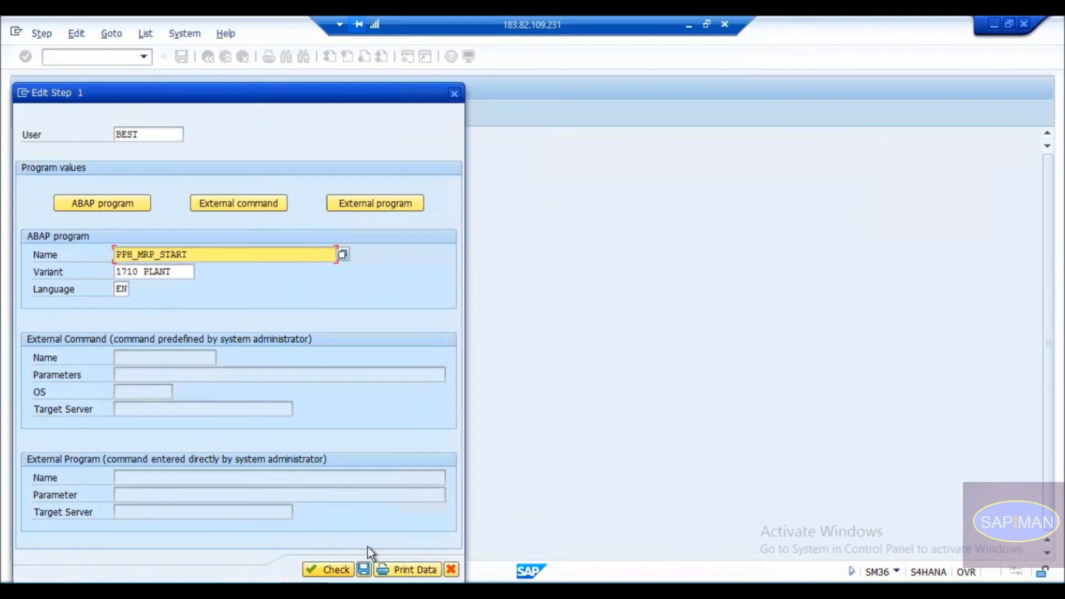
key("ctrl+s")
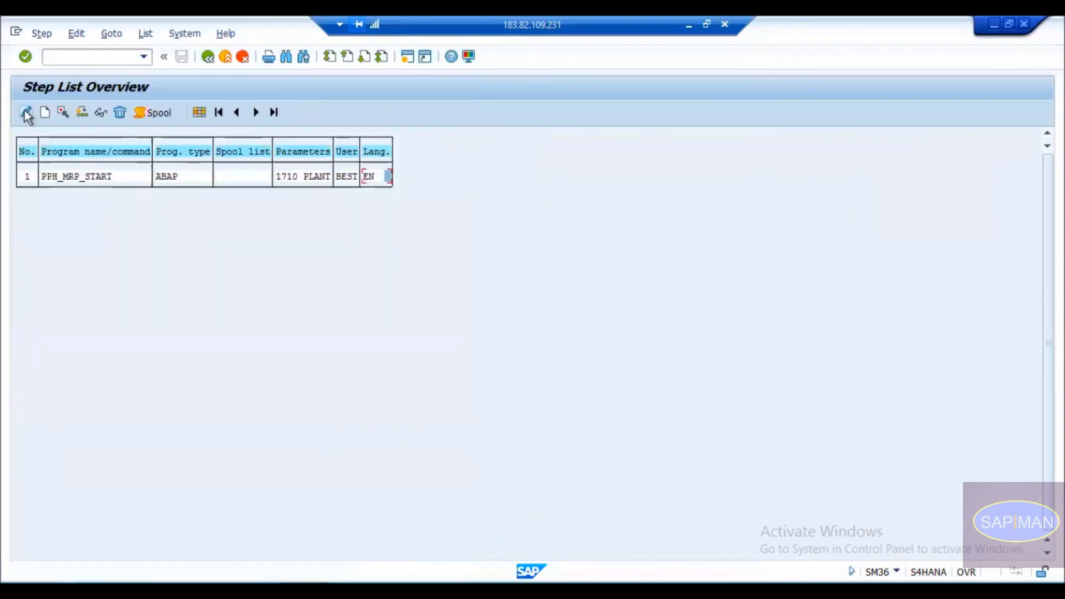
left_click(213, 58)
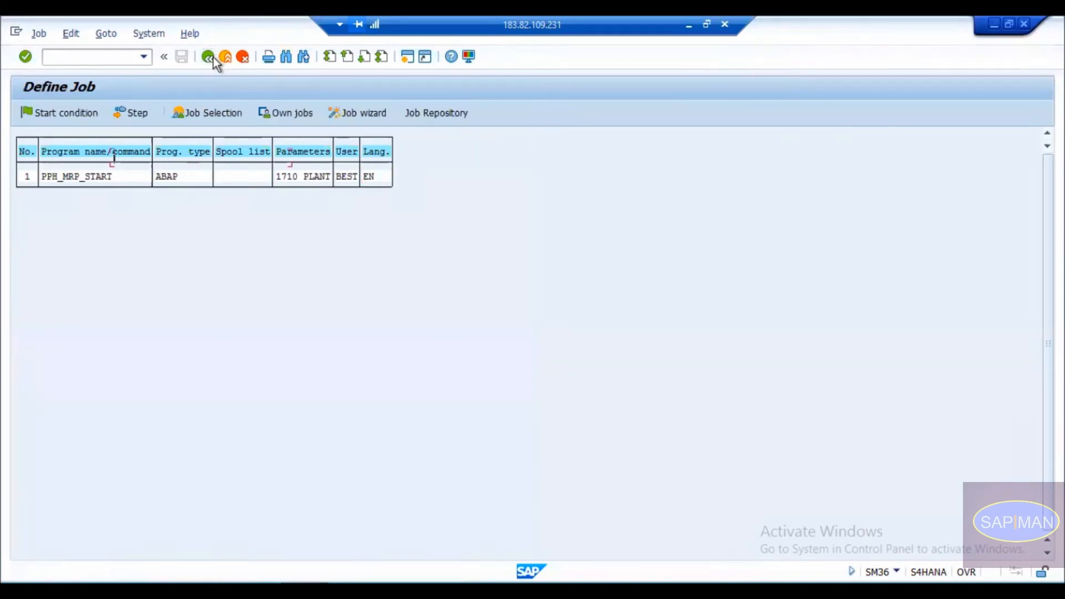
Re-save the daily start condition, save DAILY MRP RUN-1710 as Released, and return to Easy Access.
left_click(66, 114)
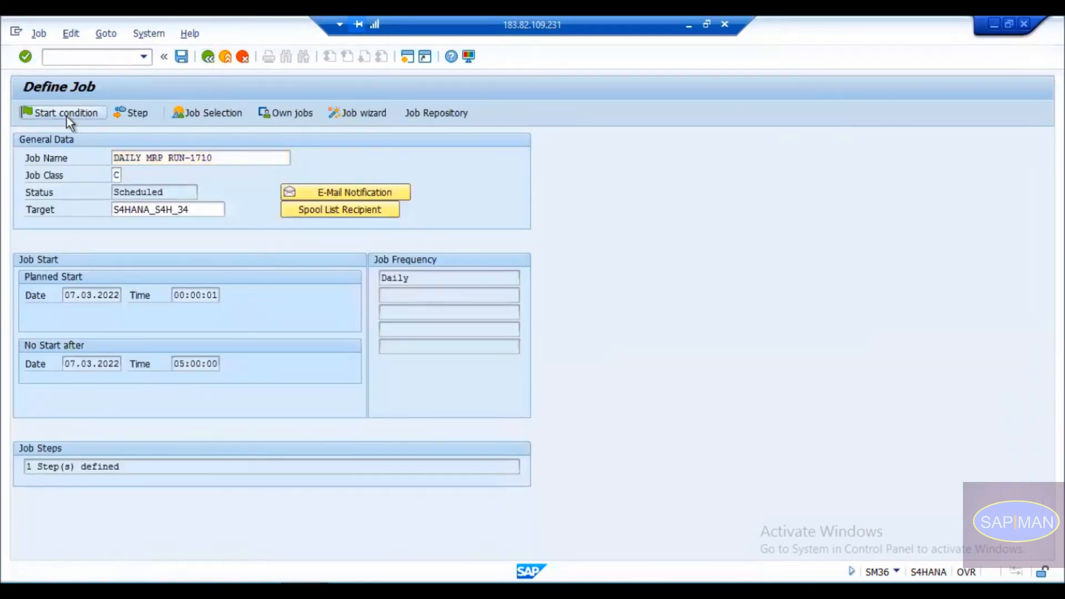
left_click_drag(211, 143, 453, 83)
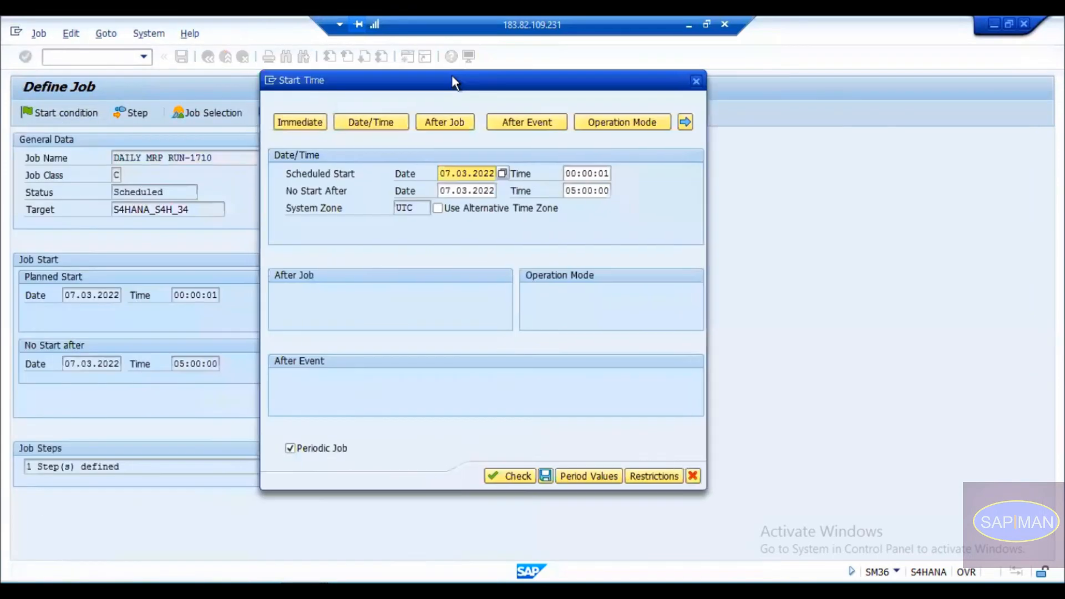
left_click(545, 476)
left_click(183, 56)
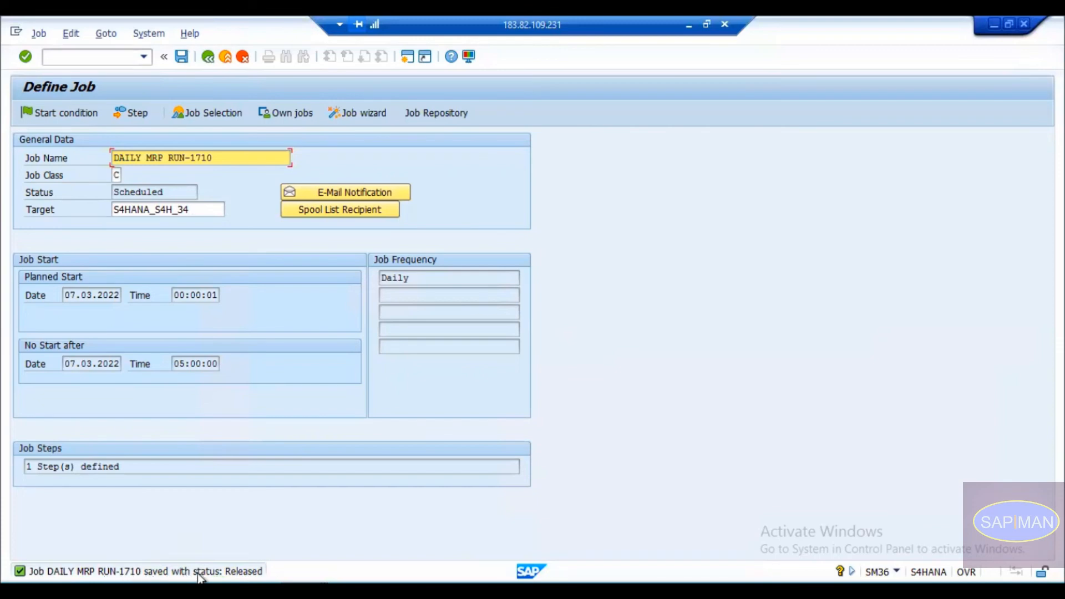
left_click(208, 57)
Open SM37 with job name * and tick Sched. so all six job statuses are selected.
type("sm37")
key("Return")
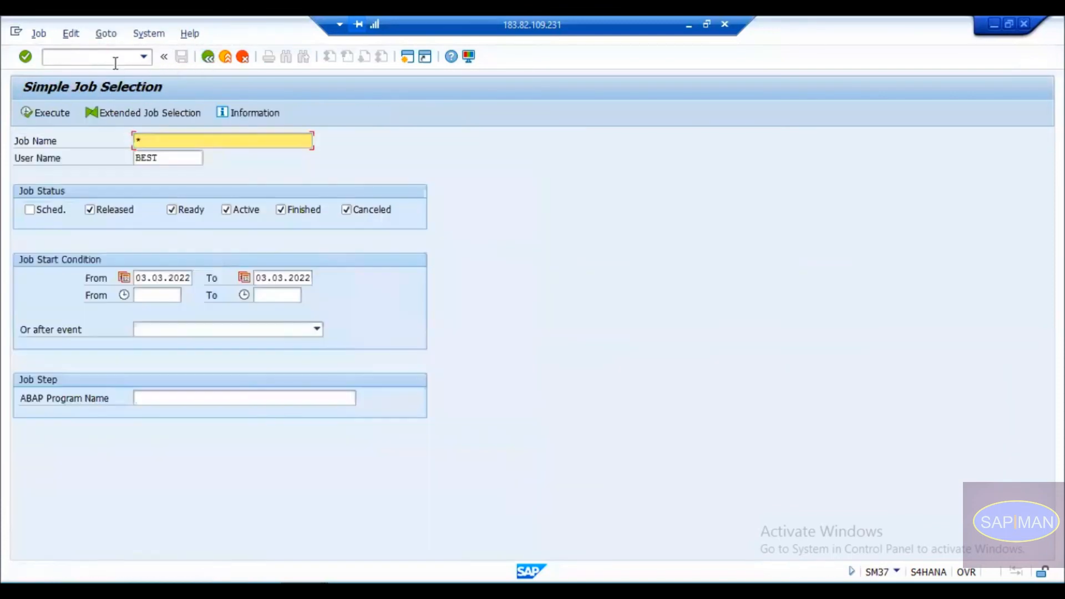
left_click_drag(191, 158, 129, 161)
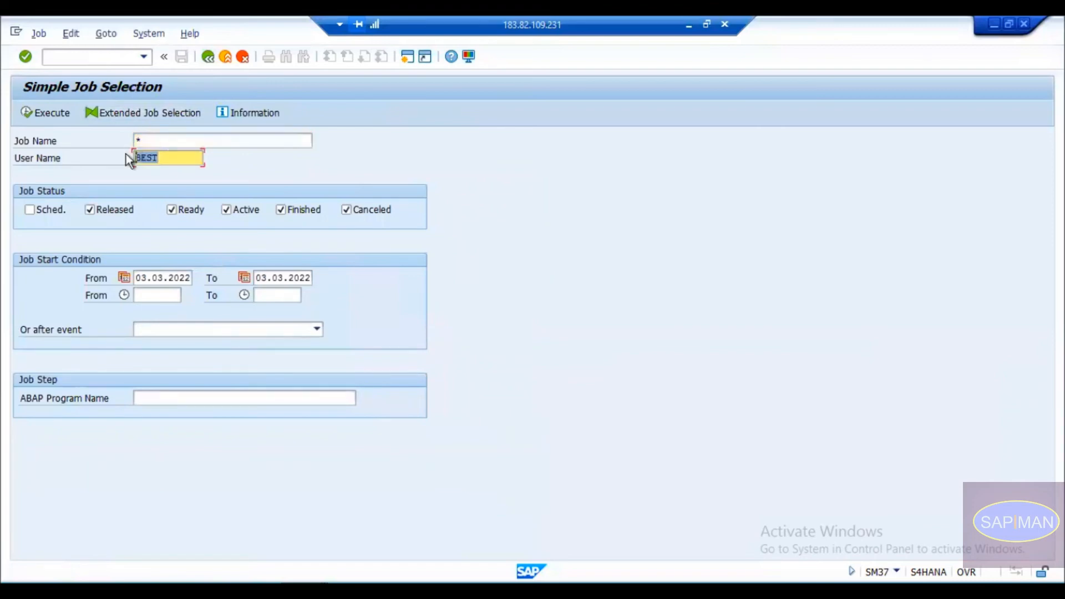
left_click(159, 140)
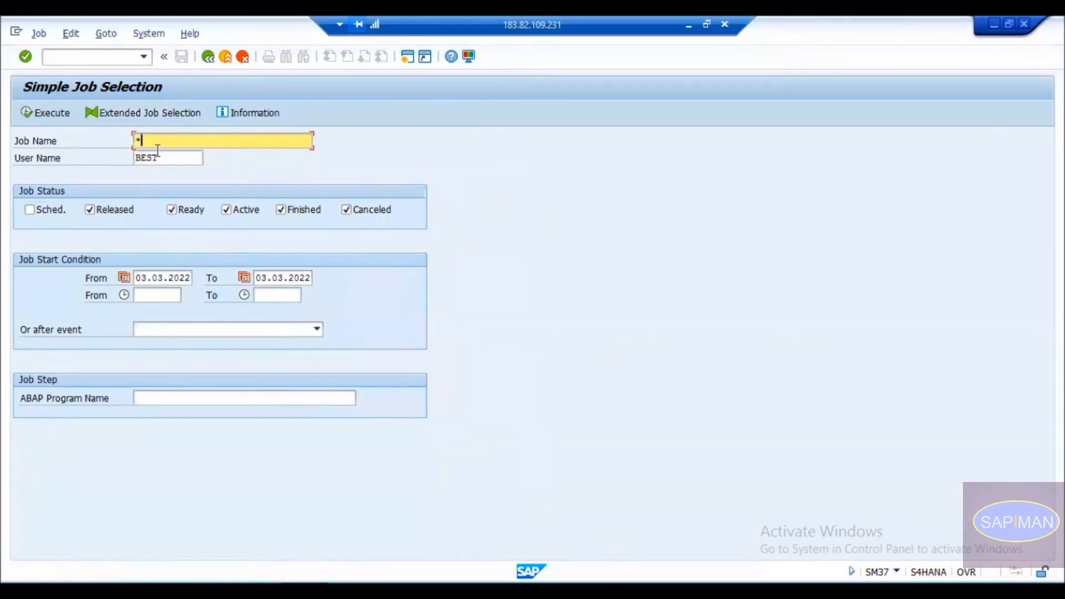
left_click(161, 158)
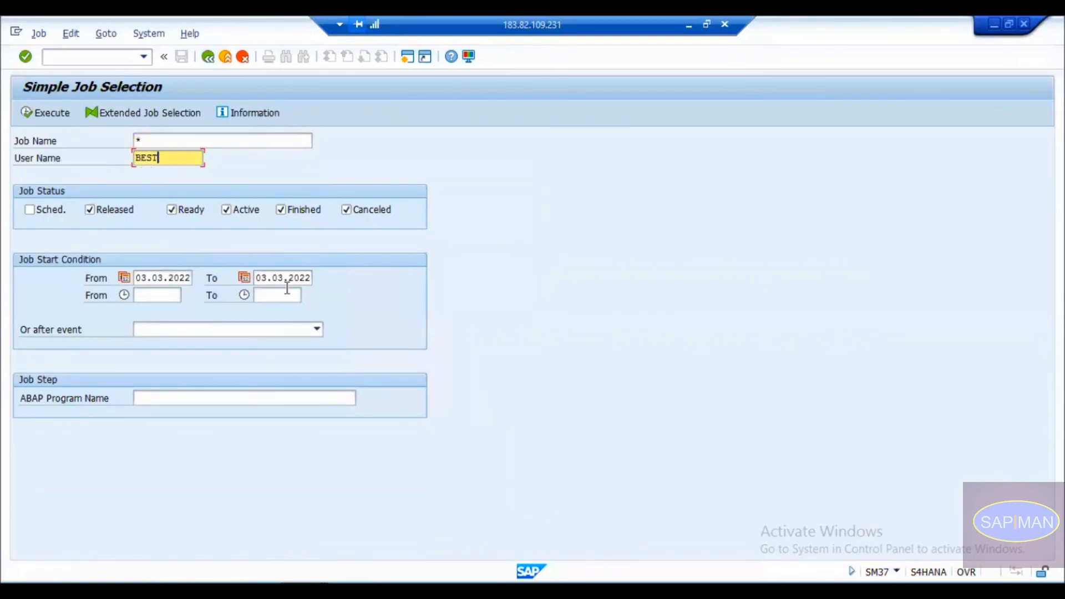
left_click(184, 399)
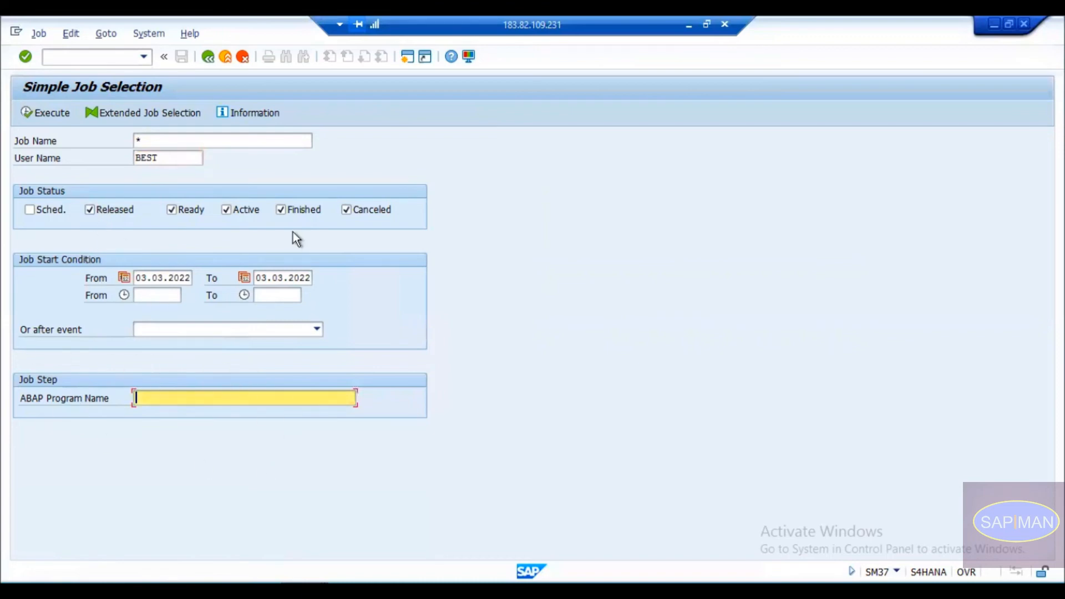
left_click(49, 210)
left_click(120, 214)
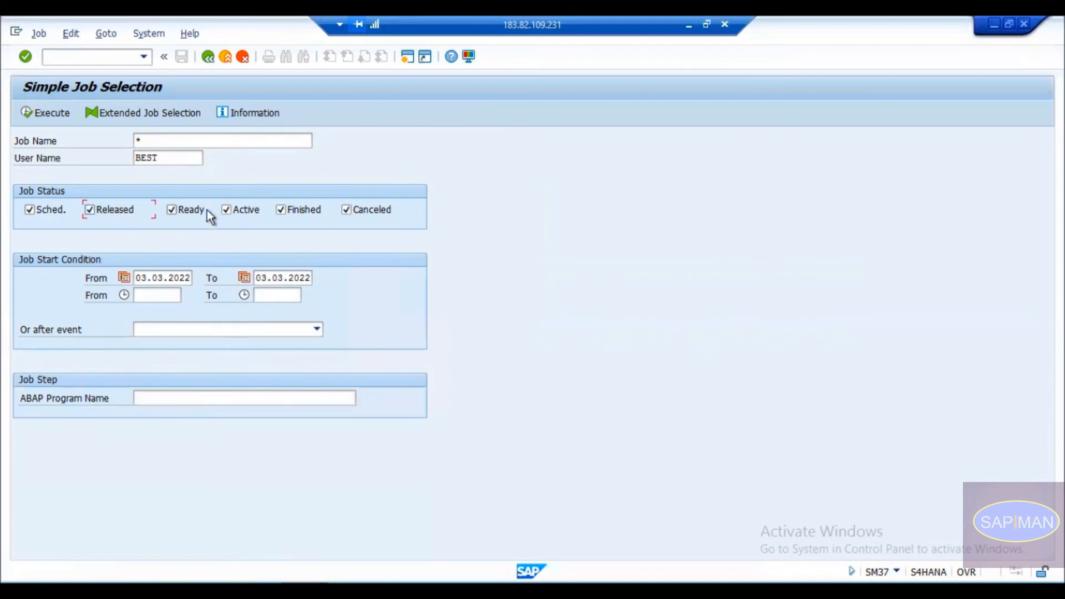
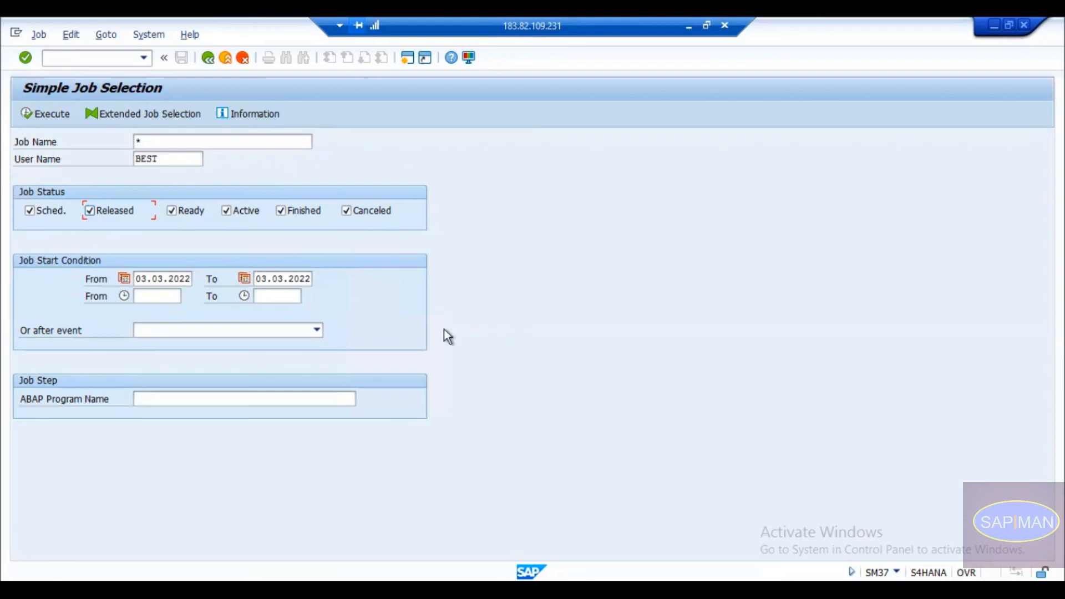
Toggle the Ready status filter and run the job search with the current criteria.
left_click(183, 217)
left_click(103, 215)
left_click(44, 113)
left_click(81, 315)
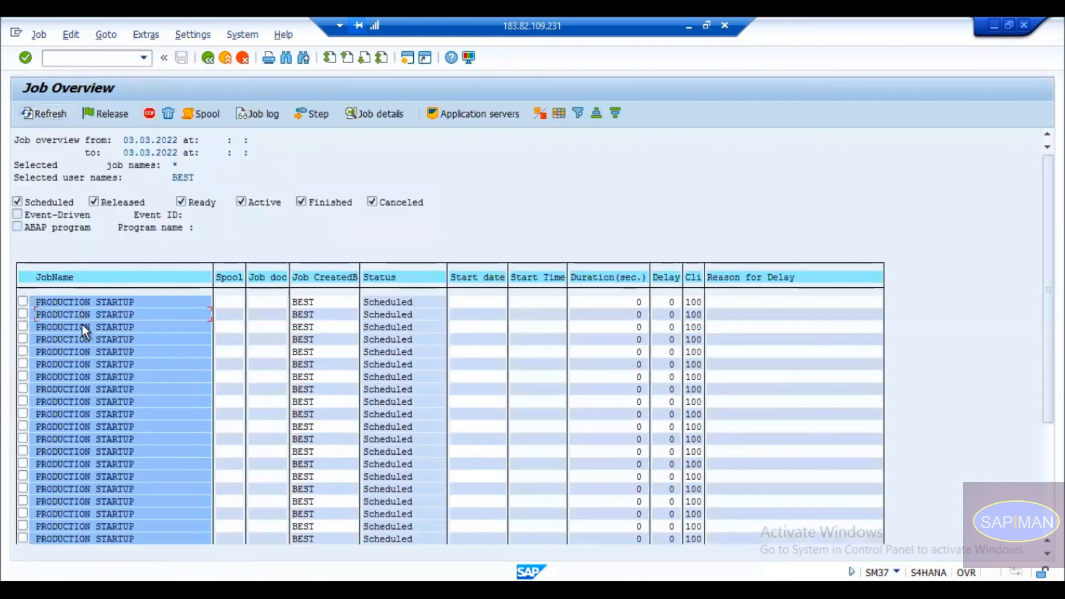
left_click(82, 400)
left_click(395, 330)
left_click(391, 353)
scroll(391, 352, "down", 1)
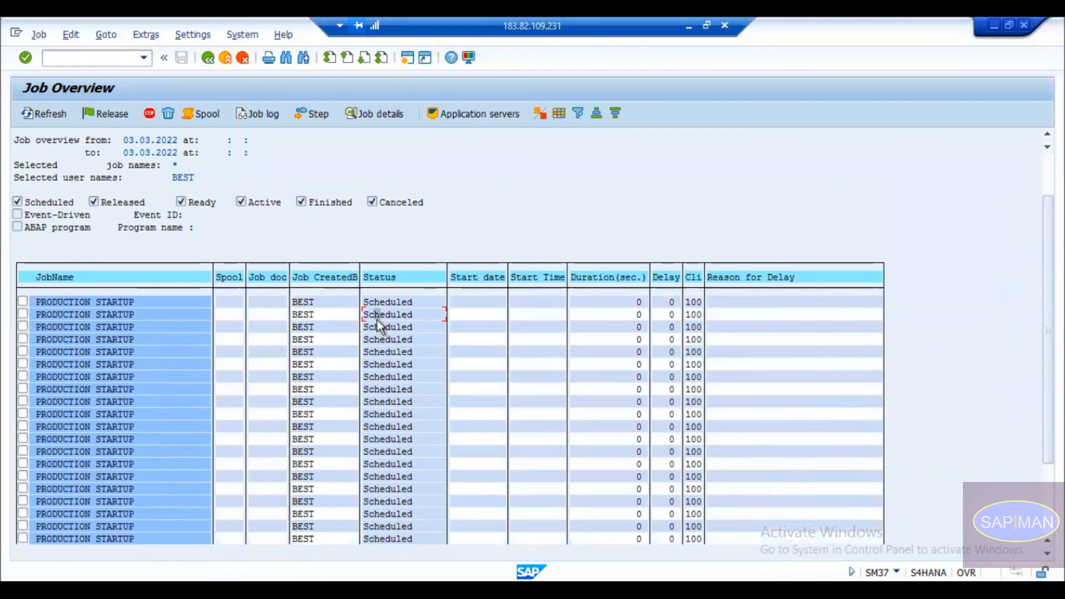
Return to the selection criteria, rerun the job search, and go back again.
right_click(112, 208)
left_click(116, 198)
left_click(44, 113)
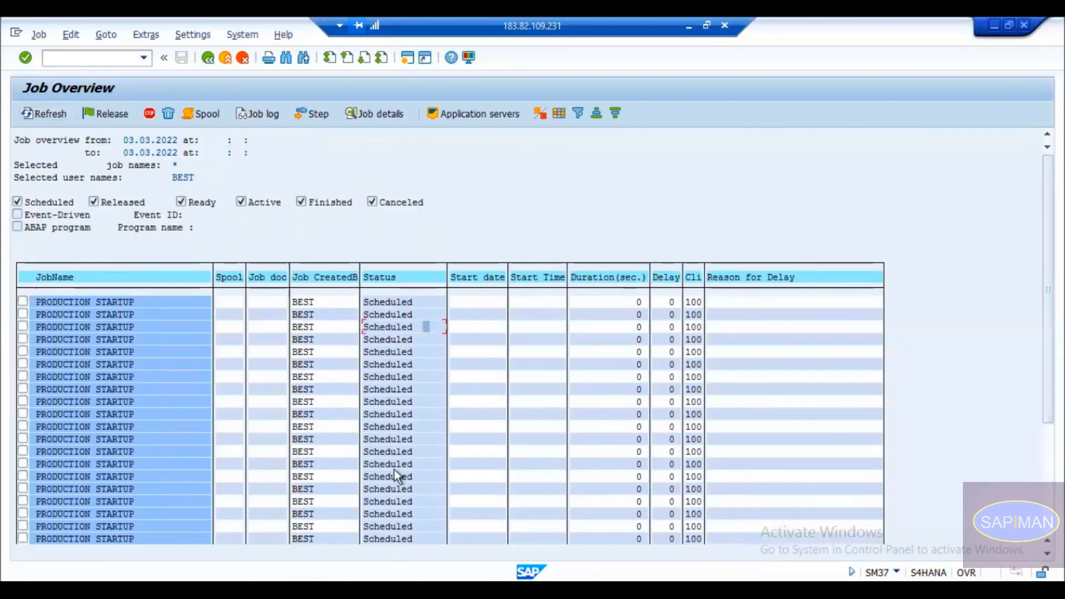
scroll(374, 373, "down", 5)
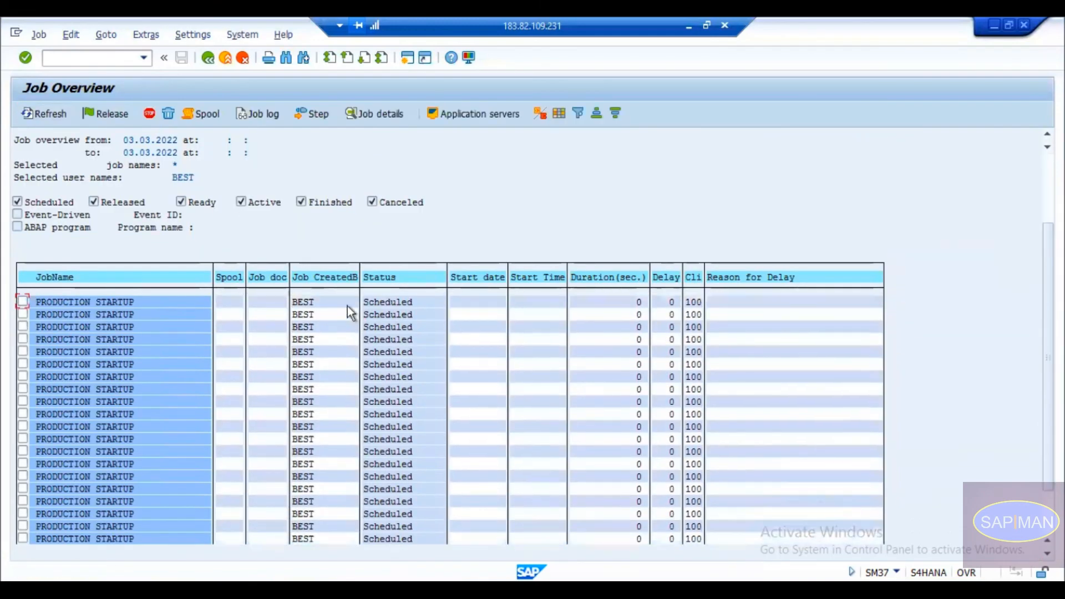
left_click(207, 58)
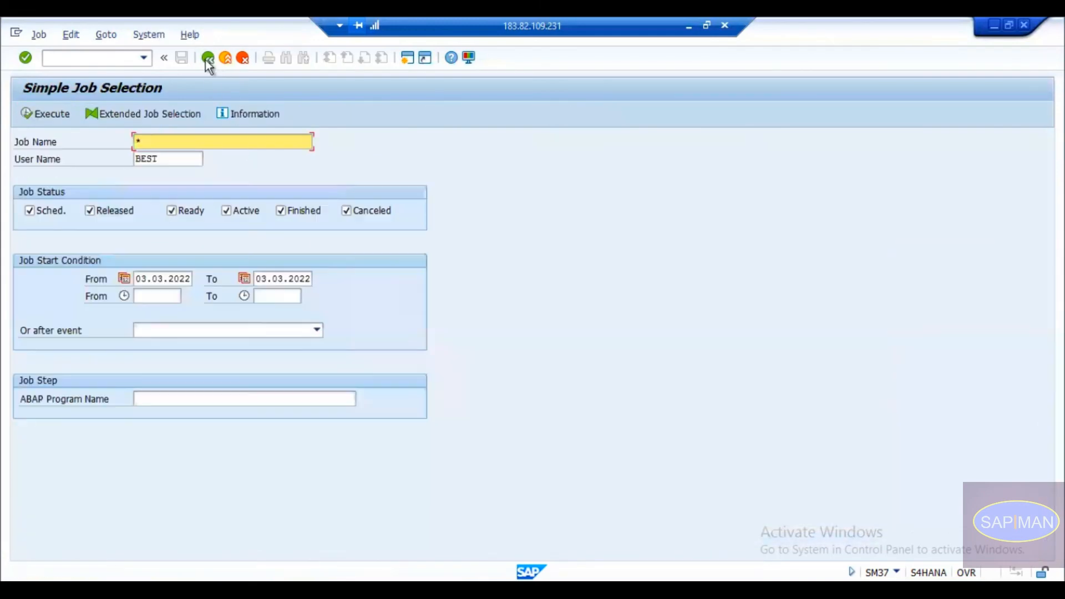
Change the search end date to 10.03.2022 and rerun the job search.
left_click(285, 278)
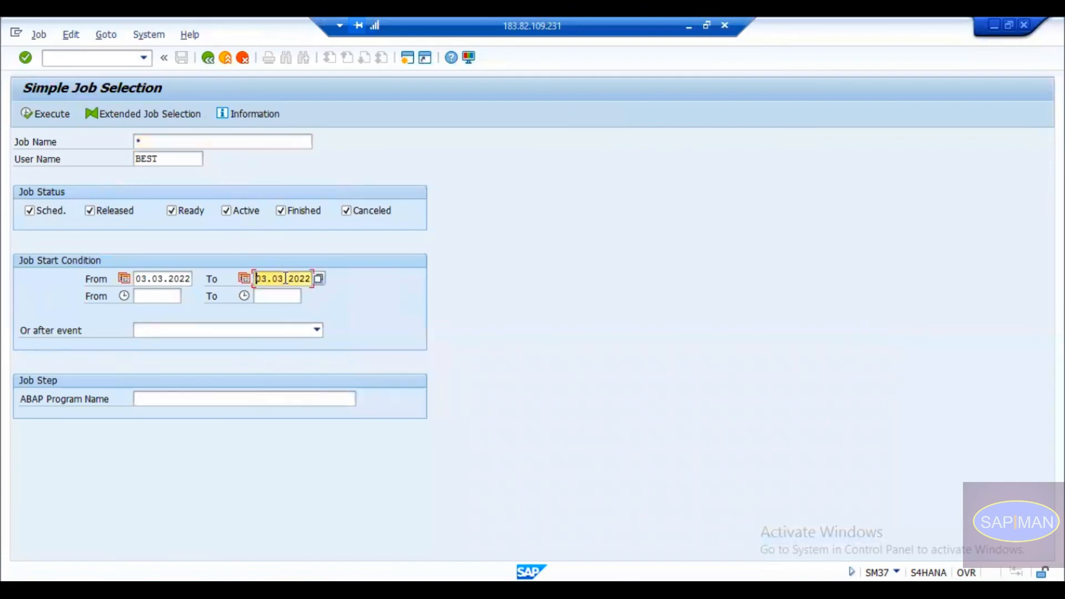
type("10")
key("Return")
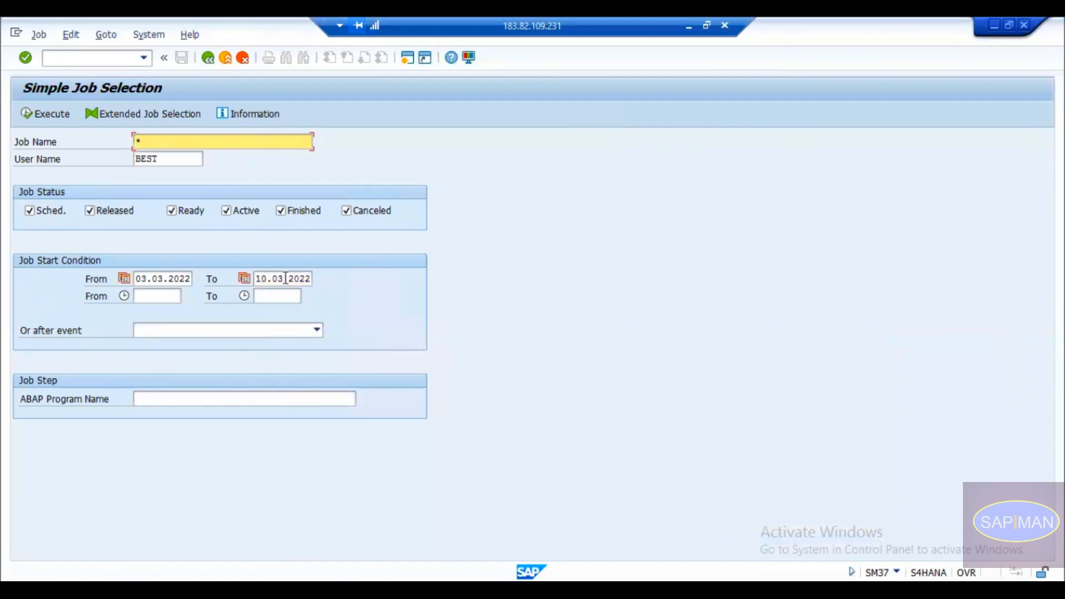
left_click(52, 113)
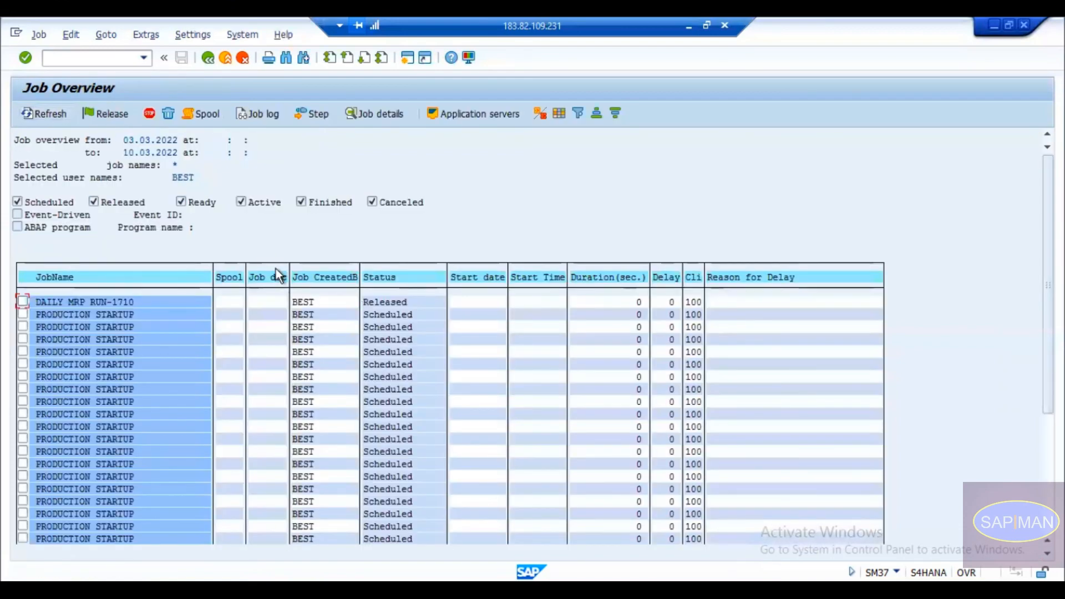
left_click(208, 57)
Try job name DAILY MRP RUN (1710) from the input history, then clear the Job Name criterion.
key("BackSpace")
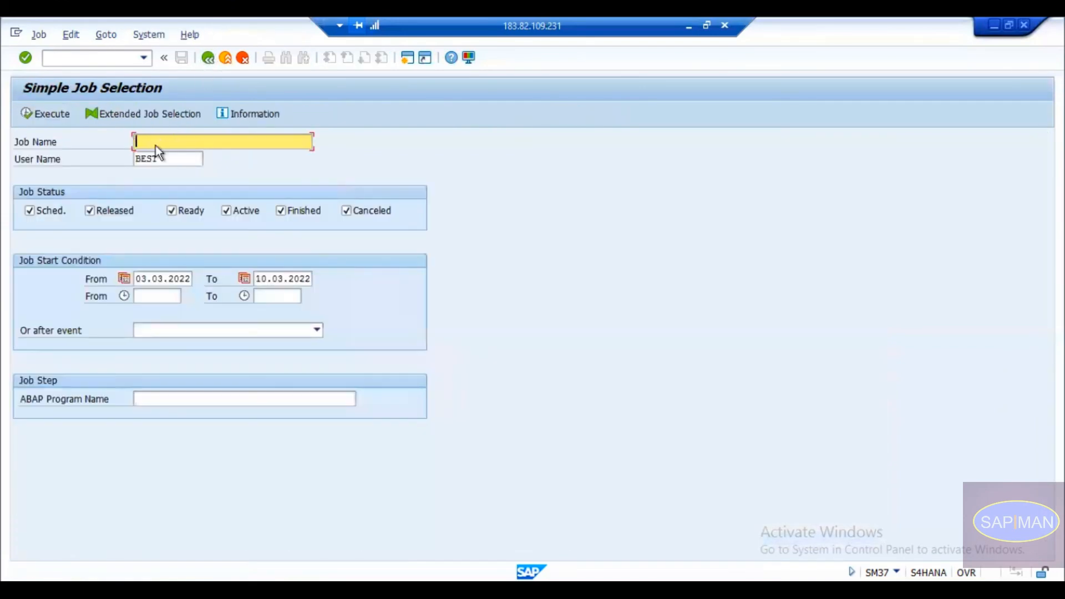
key("Down")
key("Return")
left_click(31, 114)
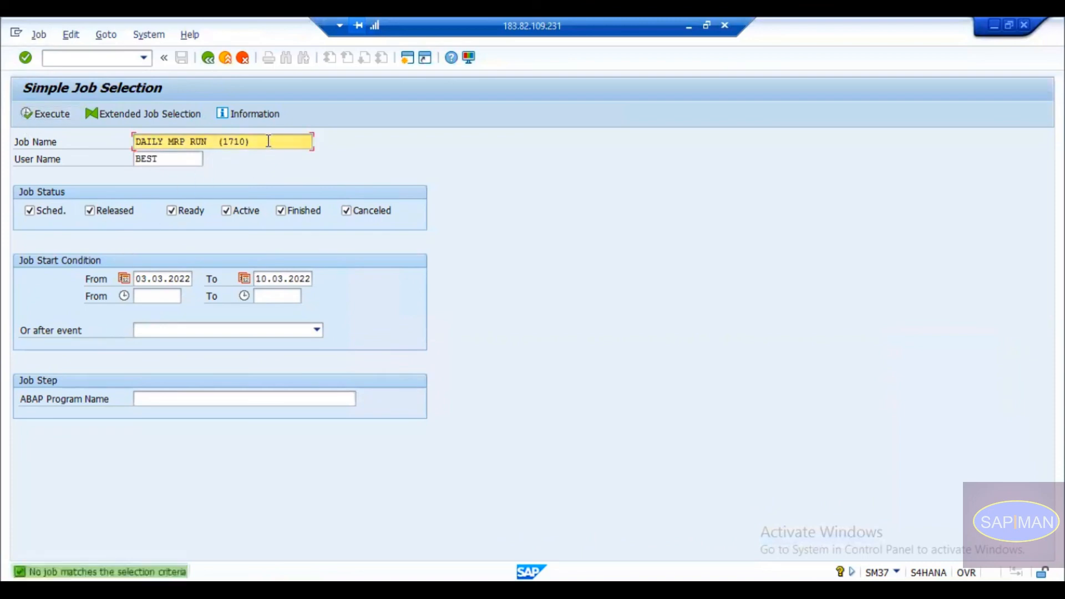
left_click(221, 141)
key("BackSpace")
key("BackSpace")
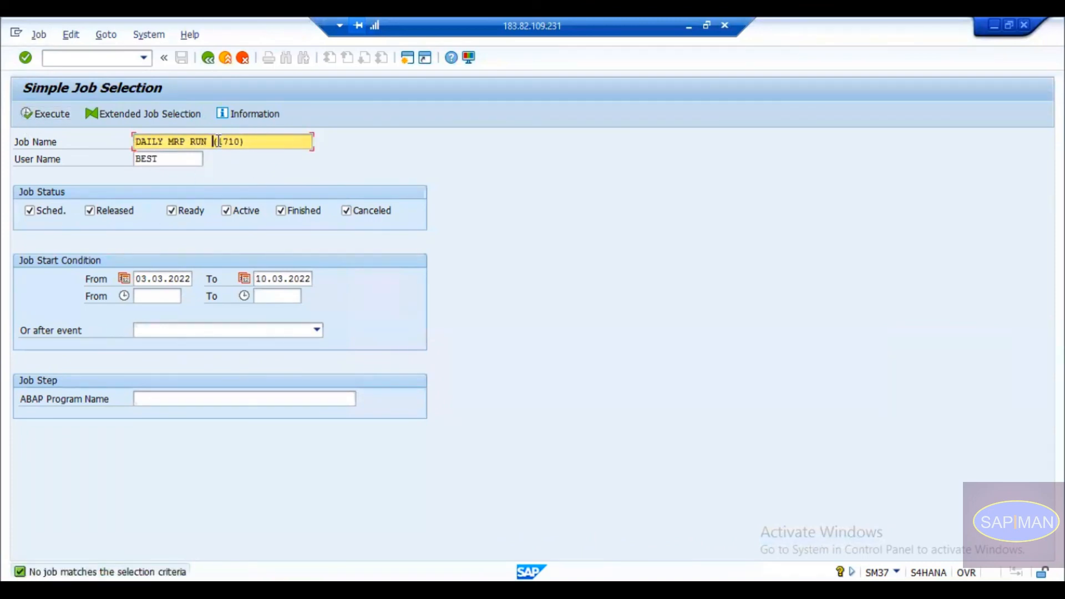
key("ctrl+a")
key("Delete")
left_click(204, 398)
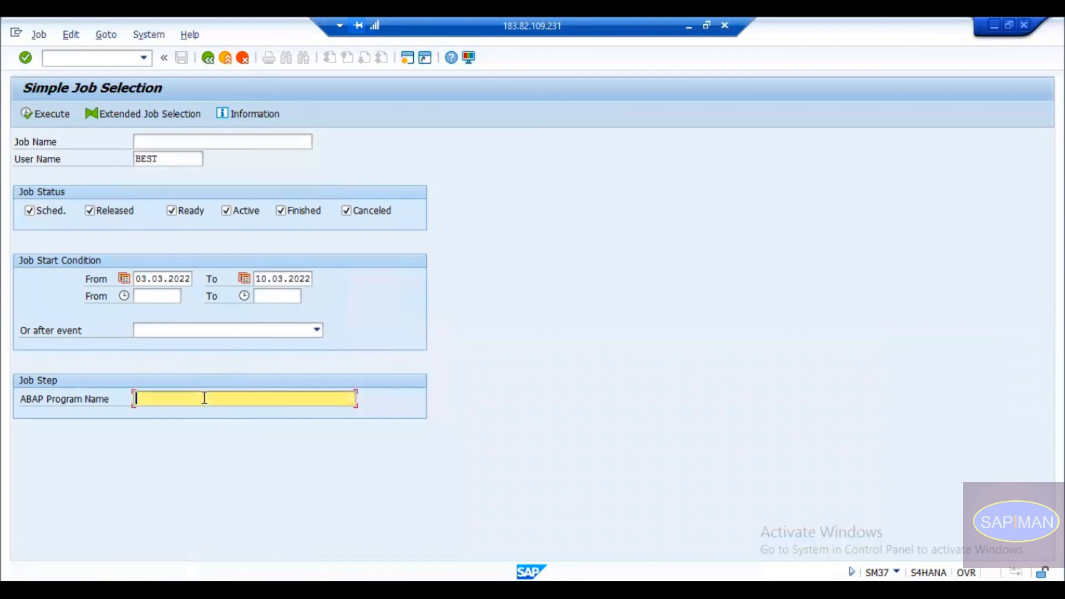
Check the report name in the MRP Live window and enter PPH_MRP_START as ABAP program.
left_click(524, 579)
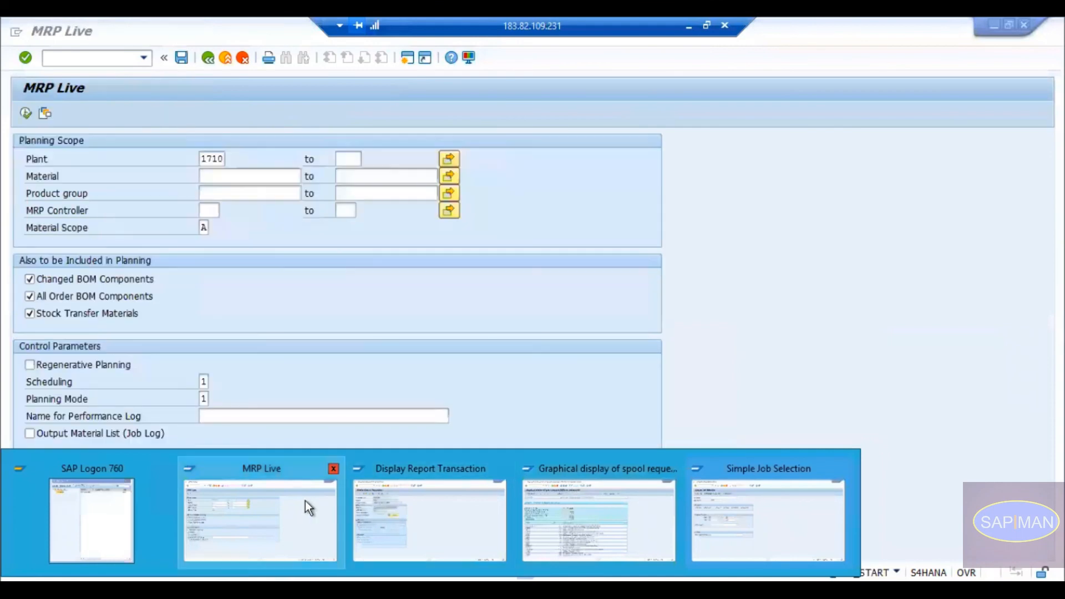
left_click(304, 502)
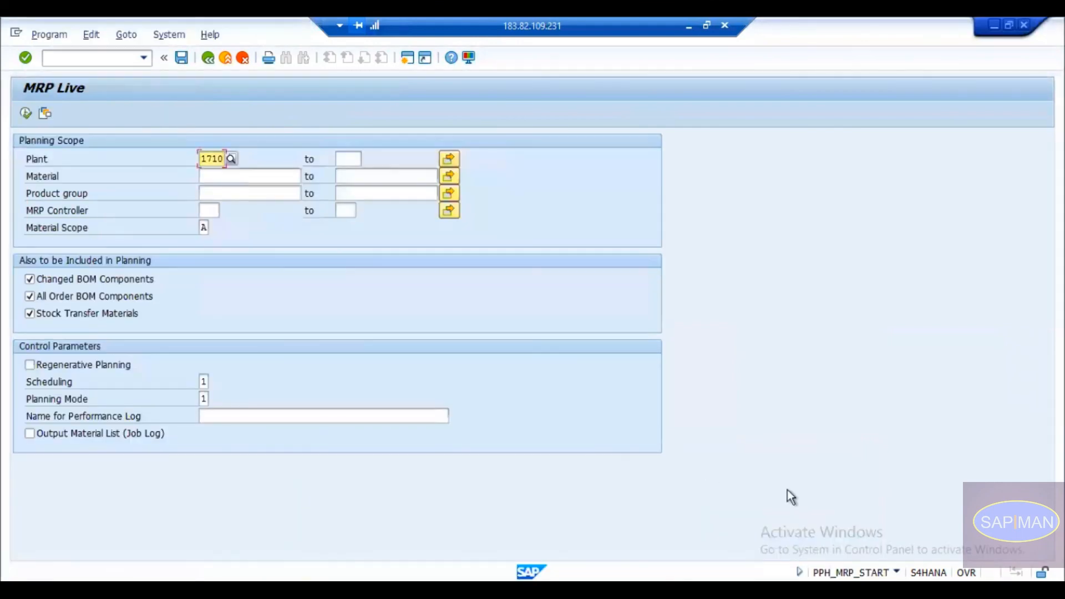
key("alt+Tab")
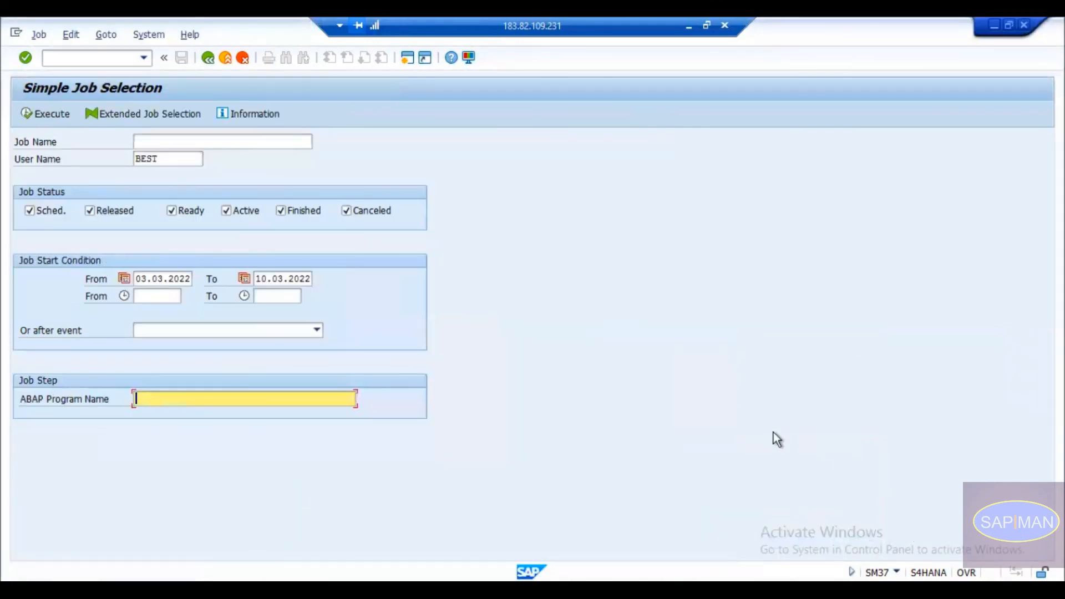
type("PPH_MRP_START")
key("Return")
Search with job name * to list the Released DAILY MRP RUN-1710 job.
left_click(48, 114)
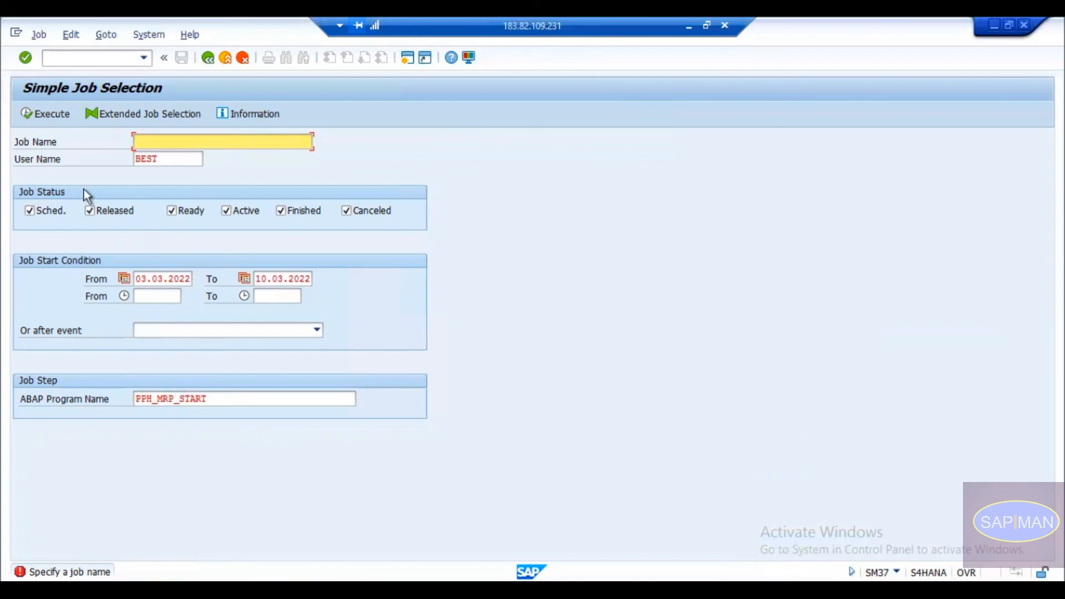
left_click(45, 115)
left_click(149, 143)
type("*")
left_click(46, 117)
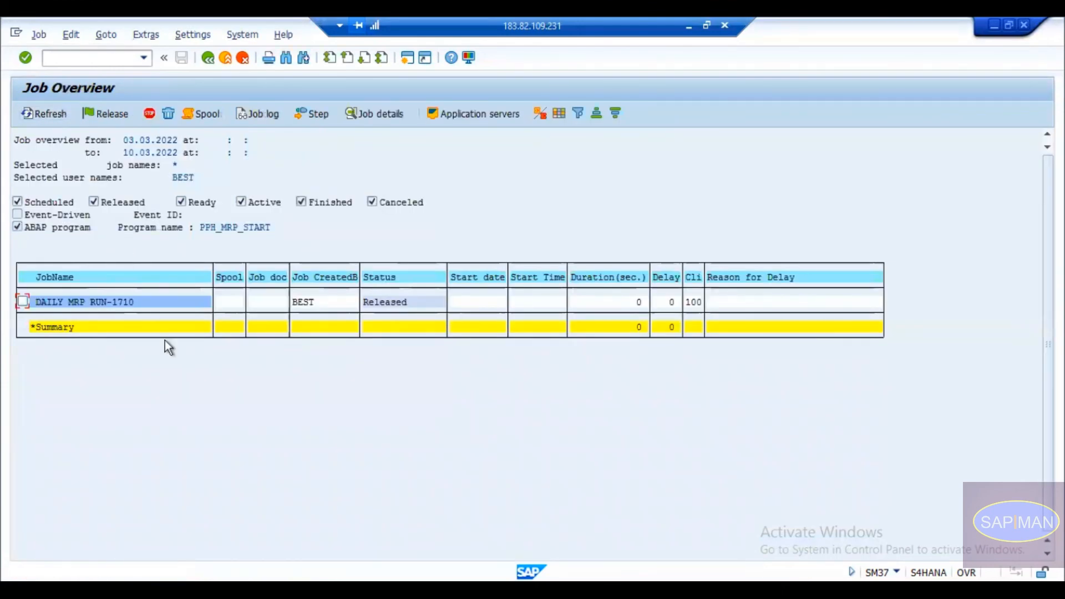
Tick the DAILY MRP RUN-1710 row and review its Released status and the search dates.
left_click(22, 302)
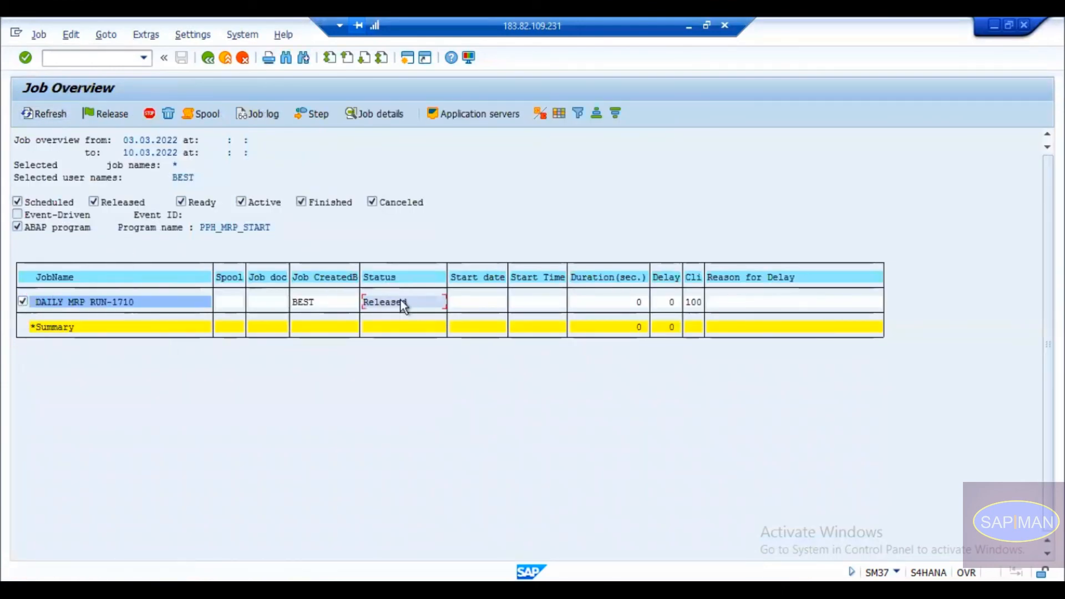
left_click(371, 299)
left_click(152, 140)
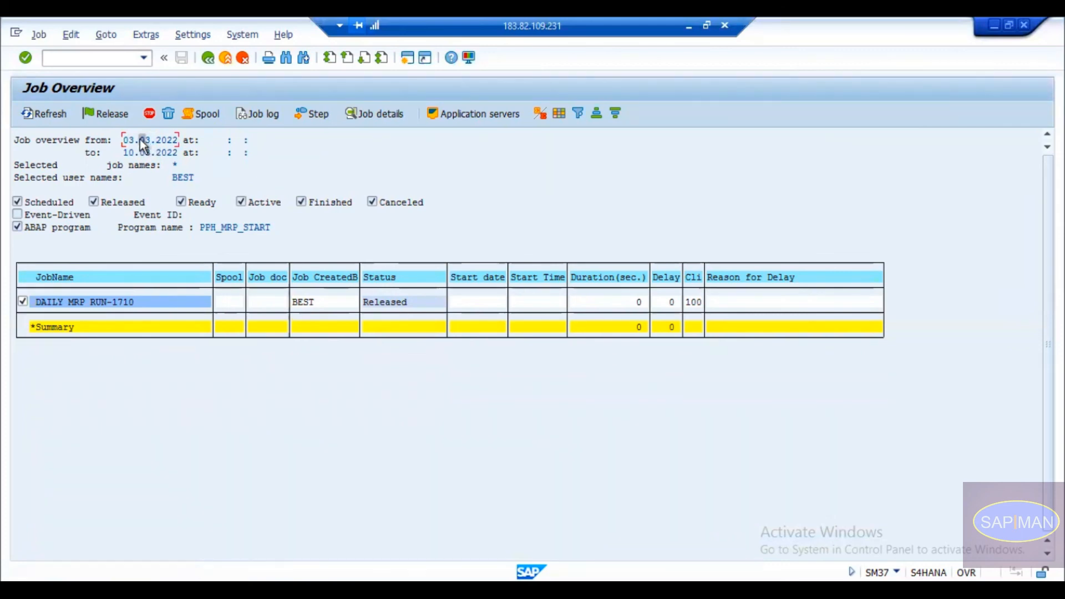
left_click(398, 300)
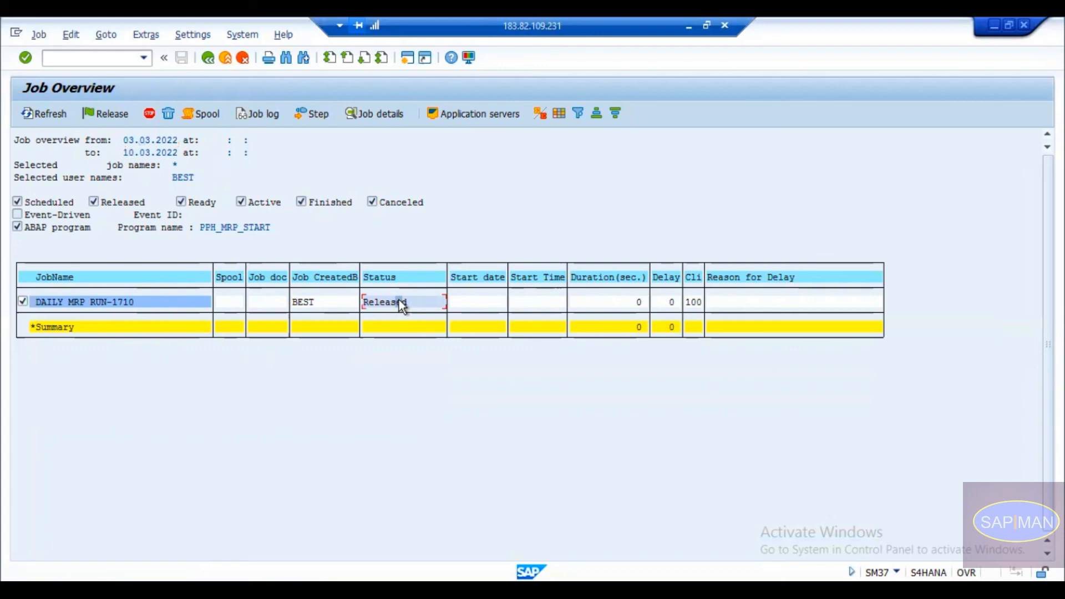
Open DAILY MRP RUN-1710's details, confirm its daily start on 07.03.2022 at 00:00:01, and return.
double_click(116, 309)
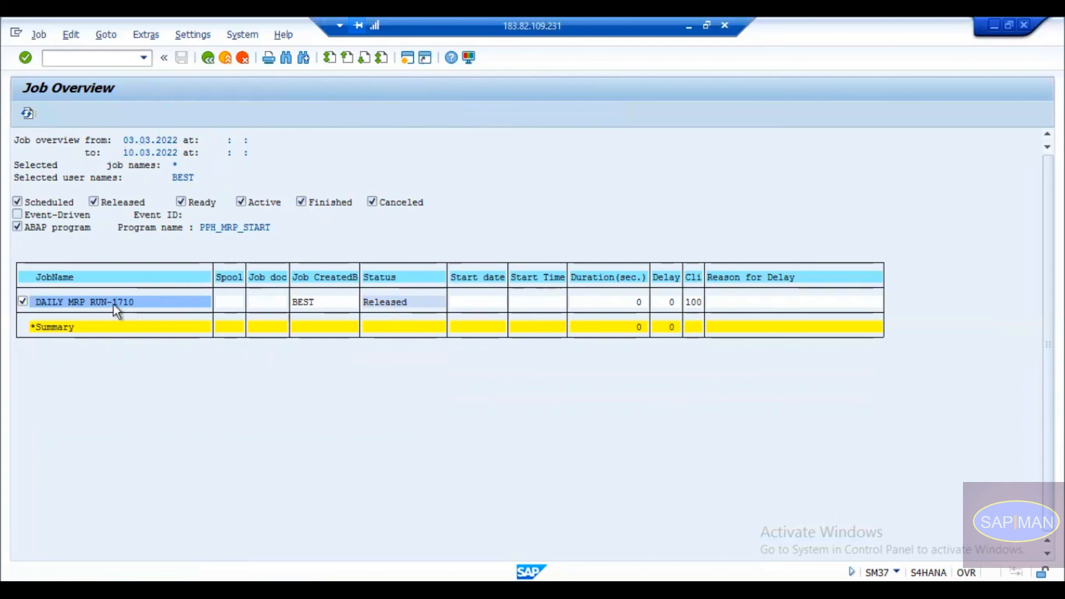
left_click_drag(63, 296, 89, 295)
left_click_drag(155, 301, 207, 296)
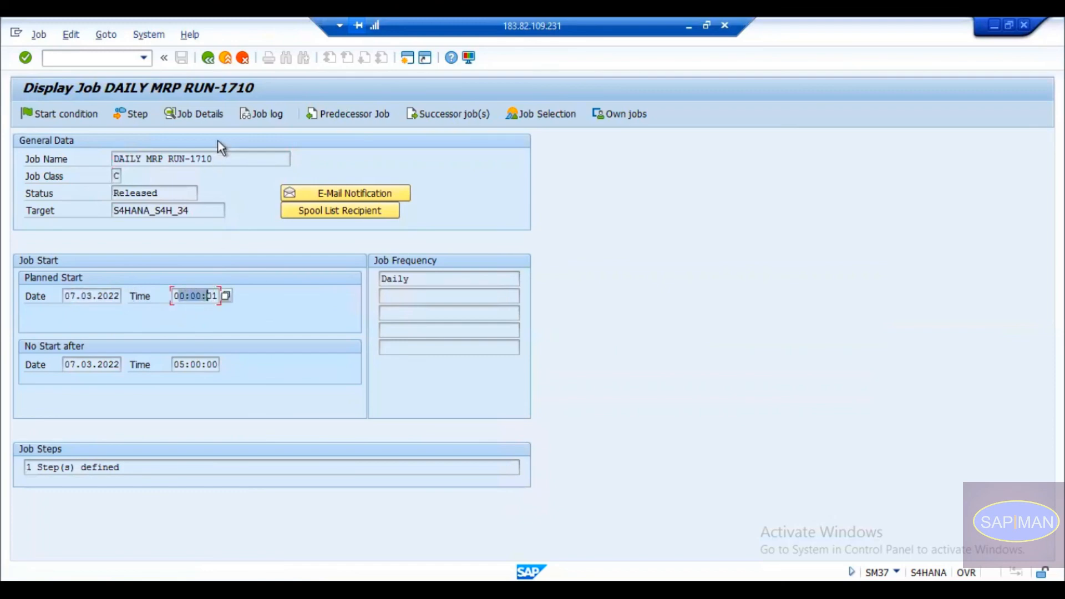
left_click(207, 58)
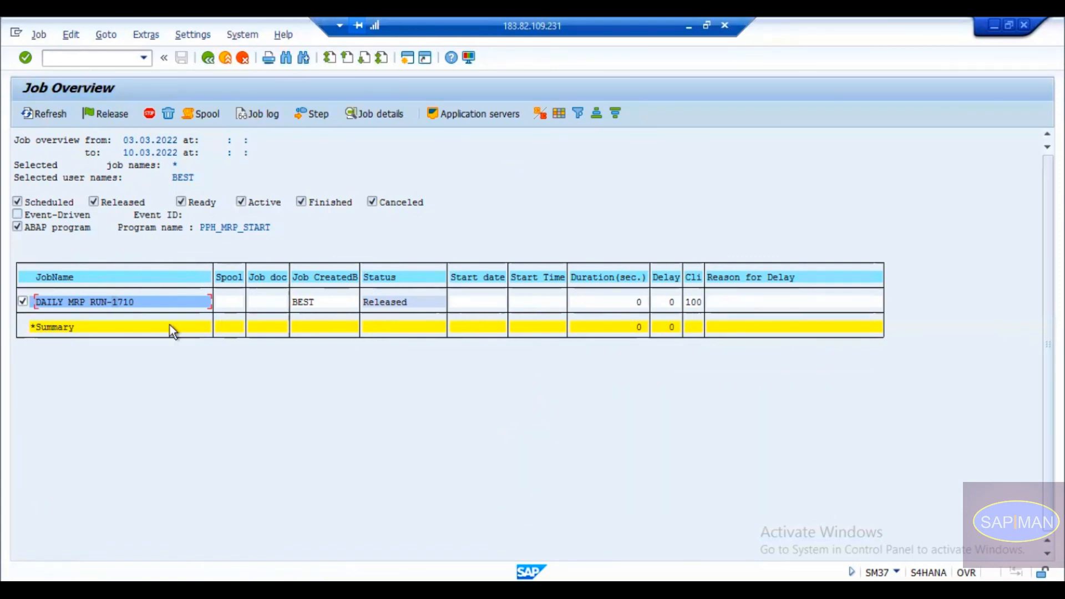
double_click(24, 302)
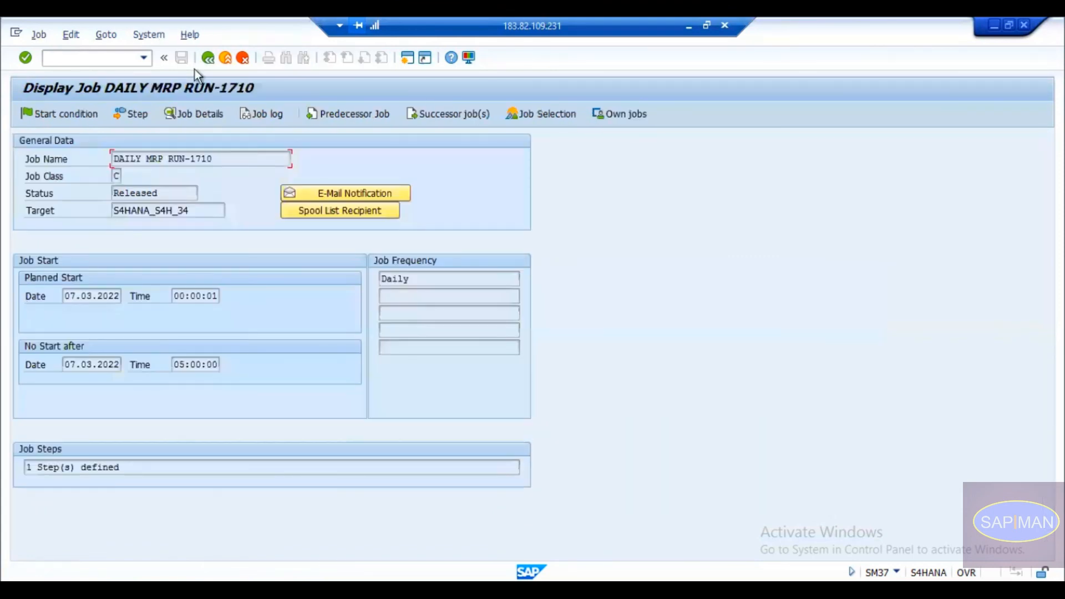
left_click(206, 57)
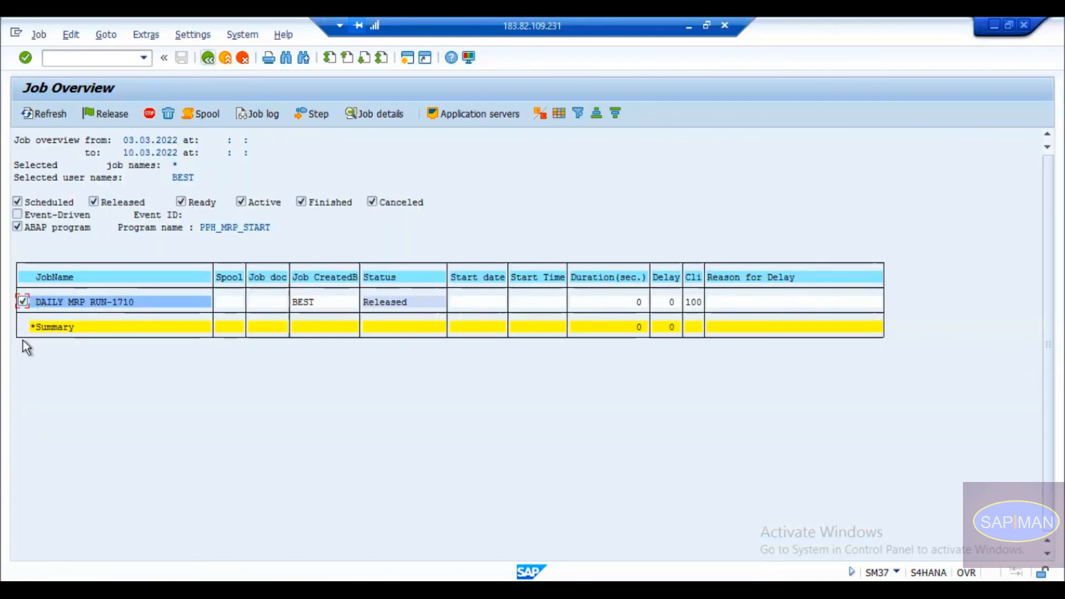
Try stopping DAILY MRP RUN-1710, which fails, then delete the job and confirm.
left_click(148, 115)
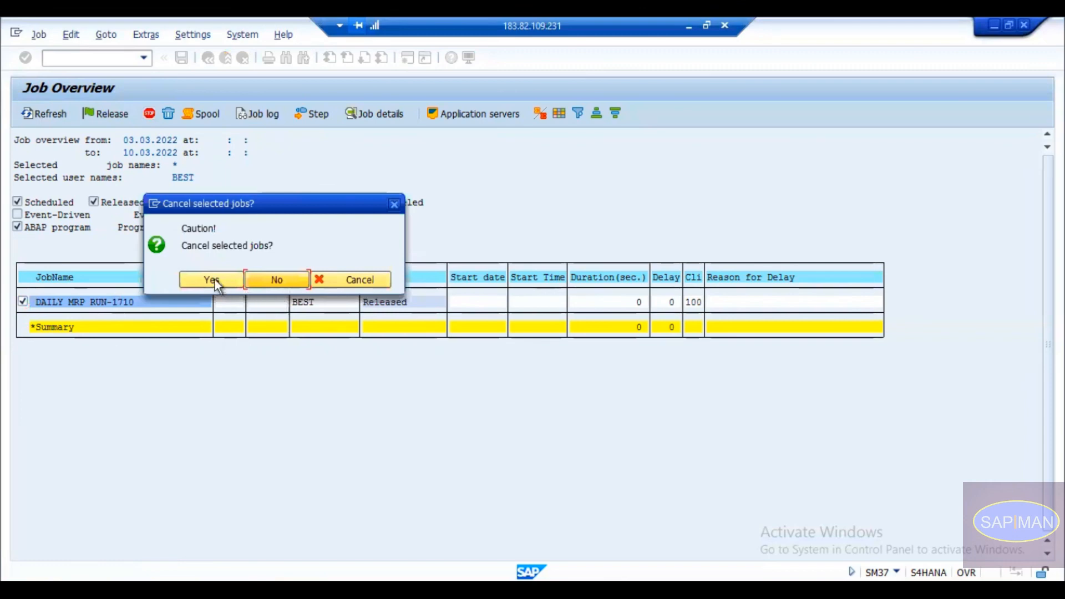
left_click(214, 279)
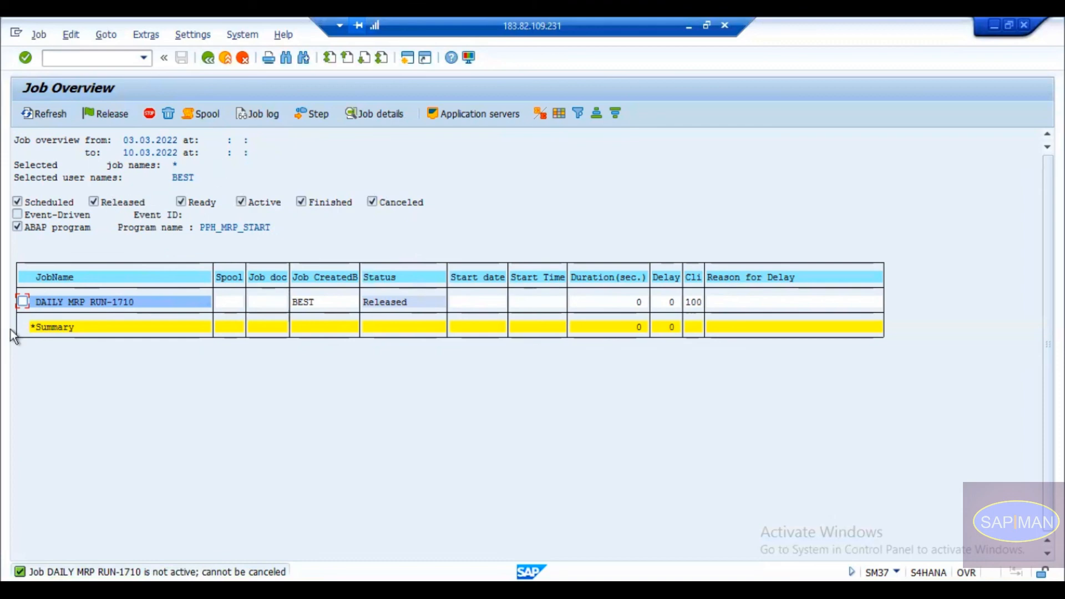
left_click(165, 117)
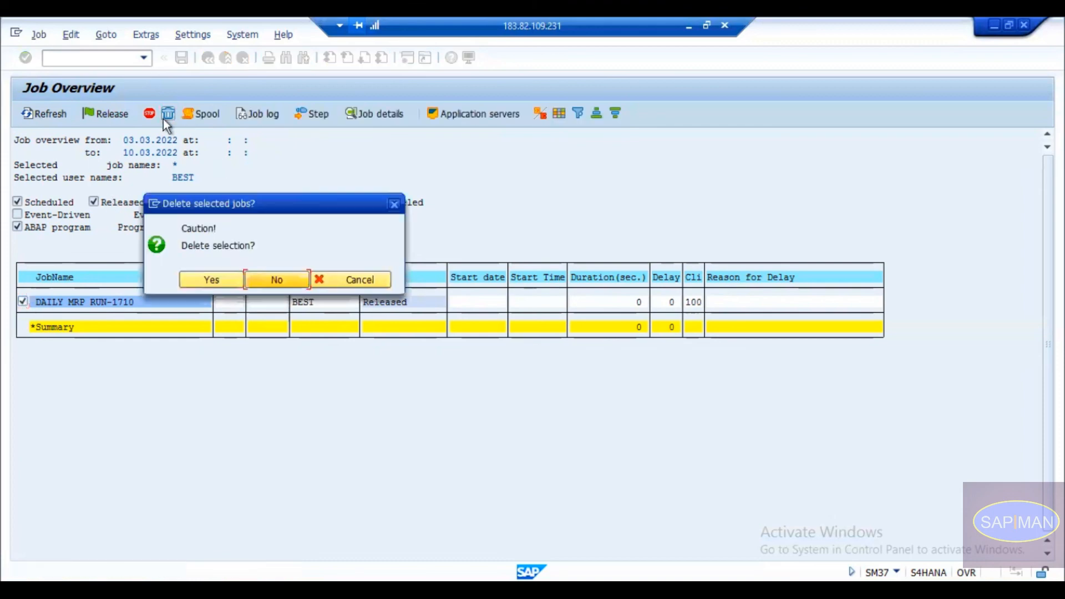
left_click(219, 279)
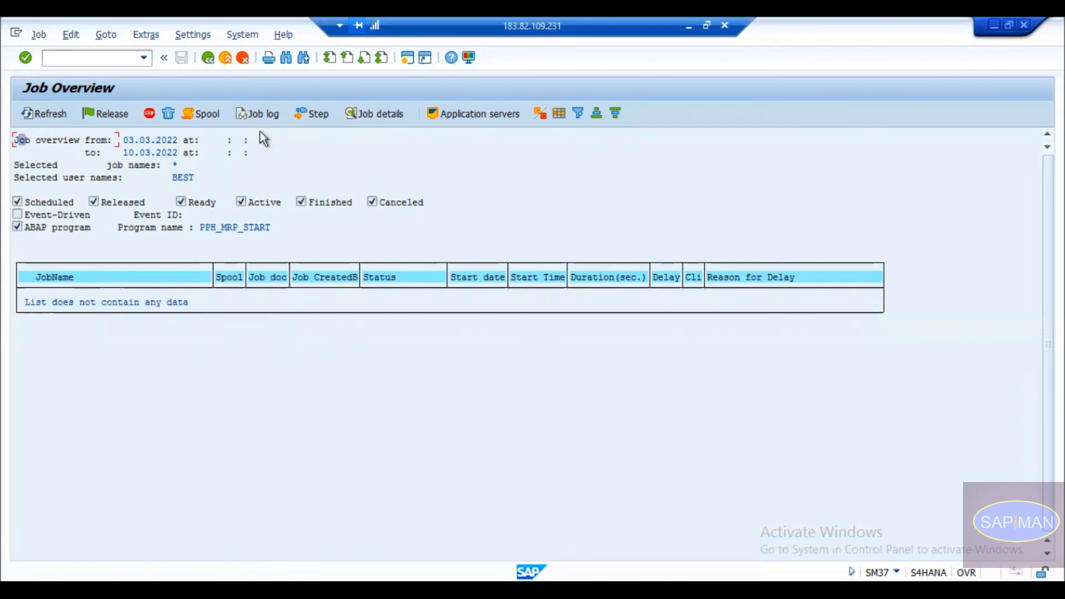
Back out to the main menu and start MRP Live (md01) for plant 1710.
left_click(208, 57)
left_click(209, 55)
left_click(102, 63)
type("md01")
key("Return")
key("Down")
key("Down")
key("Down")
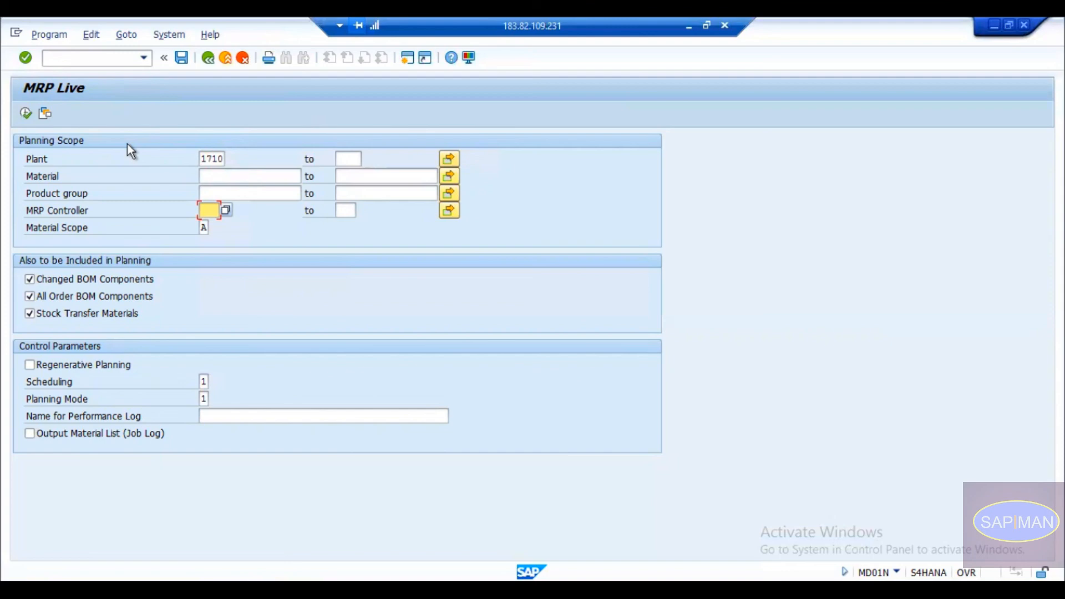
Check the Material and Plant entries in MRP Live, then return to SAP Easy Access.
left_click(268, 175)
left_click(222, 160)
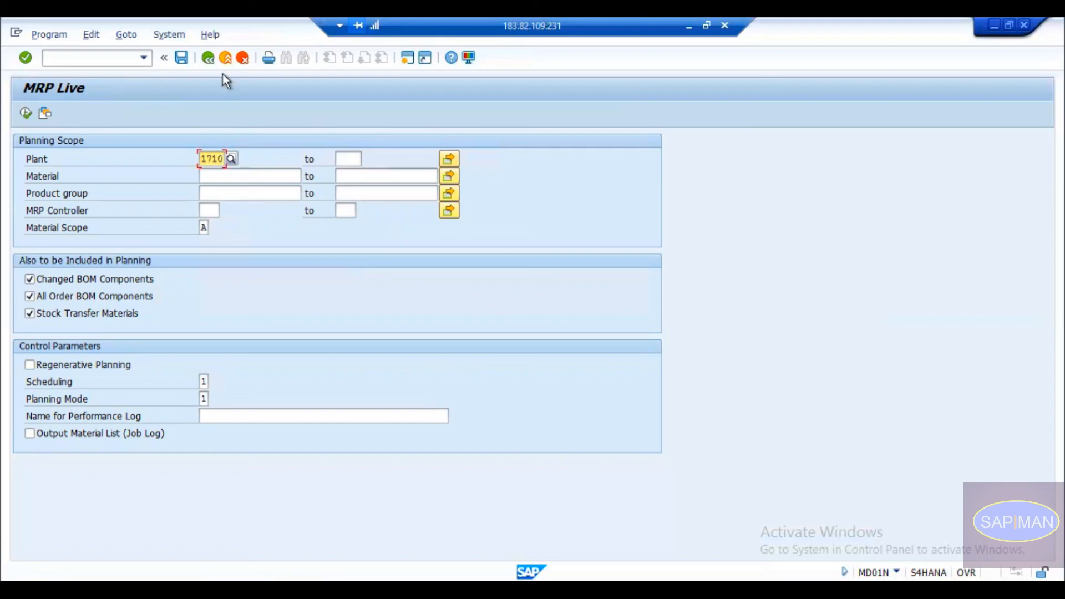
left_click(210, 61)
type("m")
key("BackSpace")
Open SM37 and list jobs starting from 02.03.2022, picked from the calendar.
type("sm37")
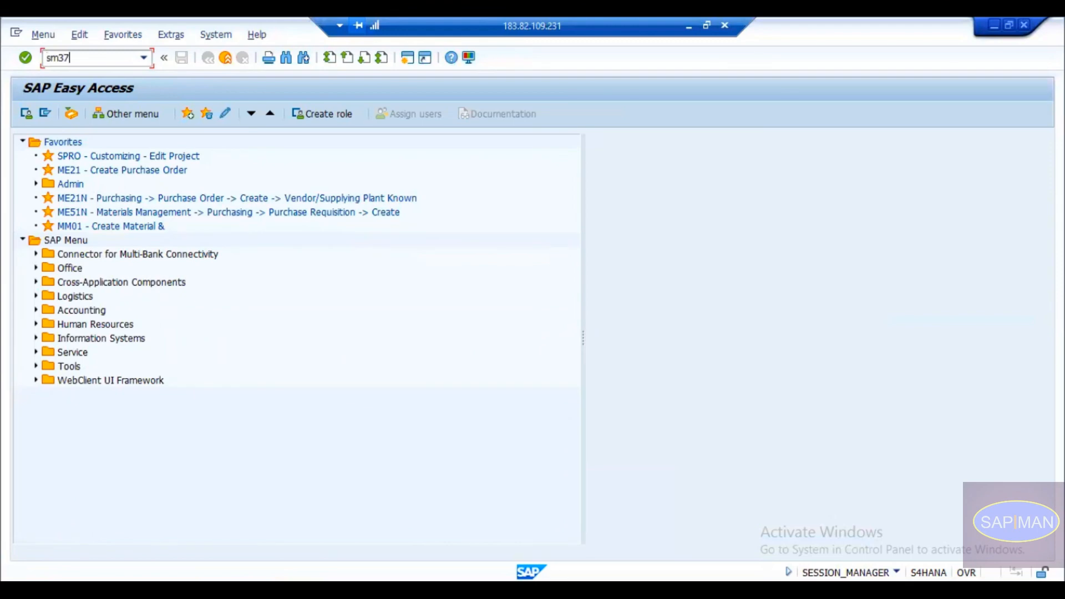
key("Return")
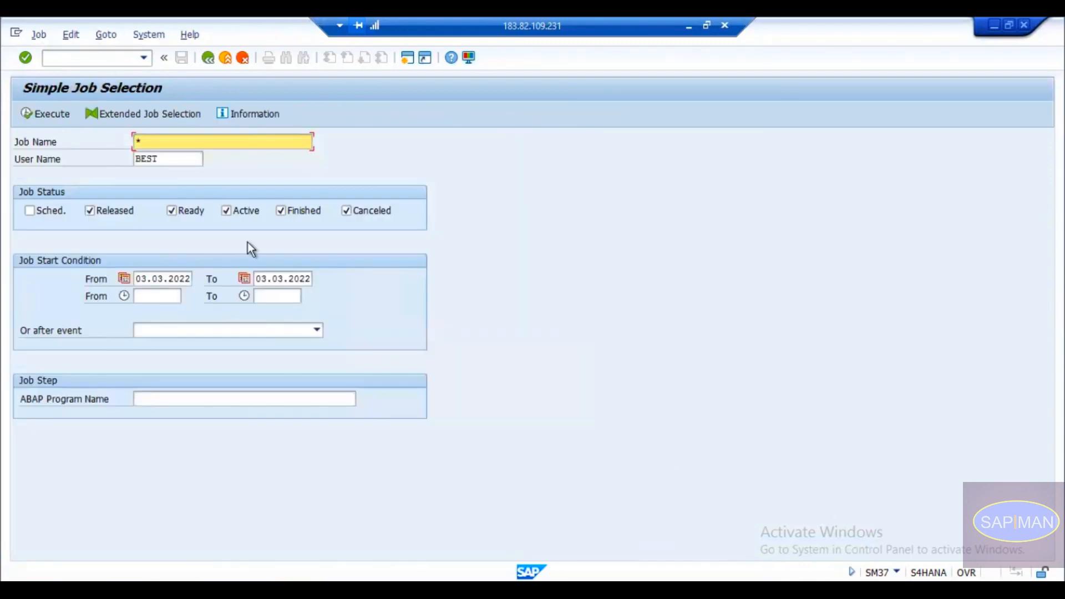
left_click(137, 279)
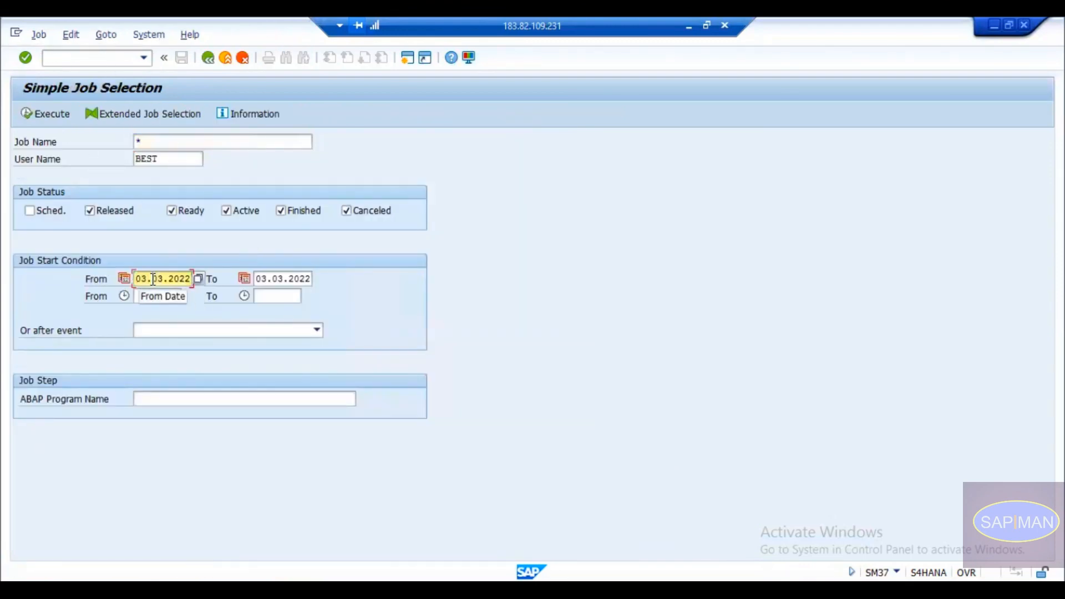
left_click(199, 278)
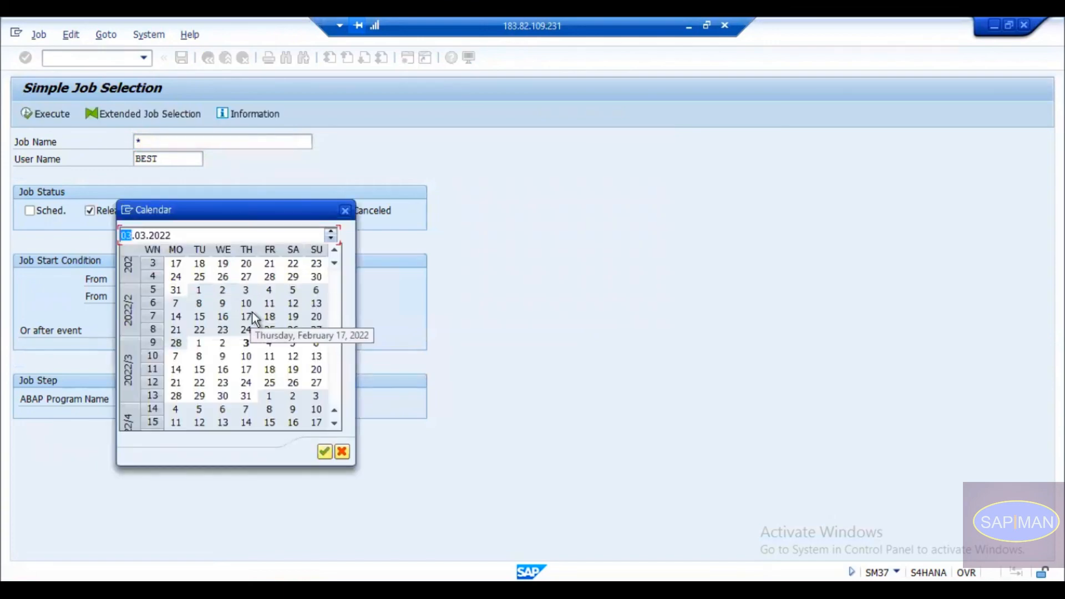
double_click(222, 342)
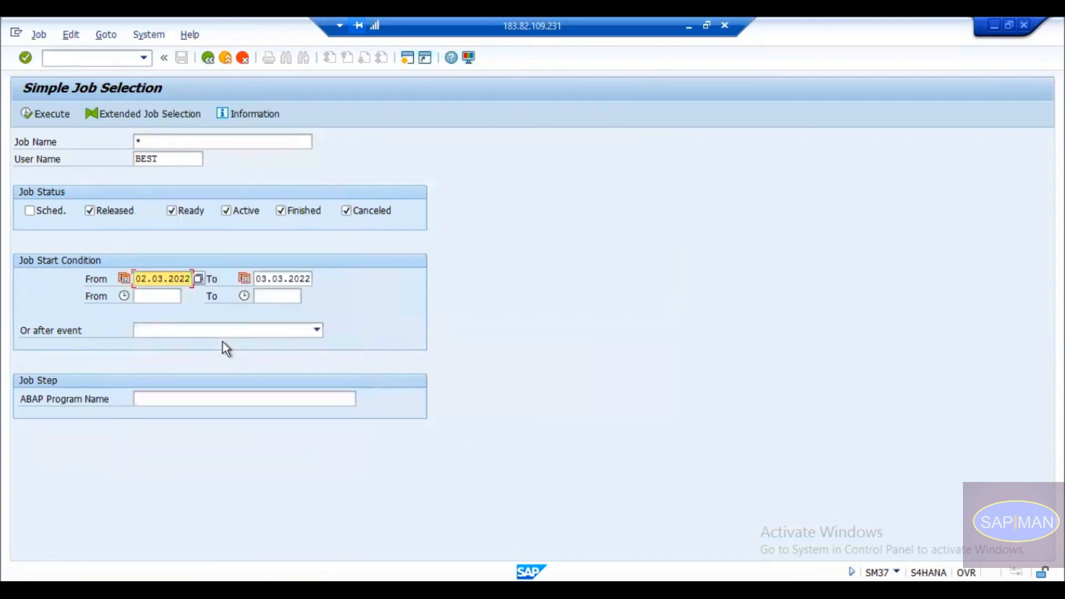
left_click(22, 112)
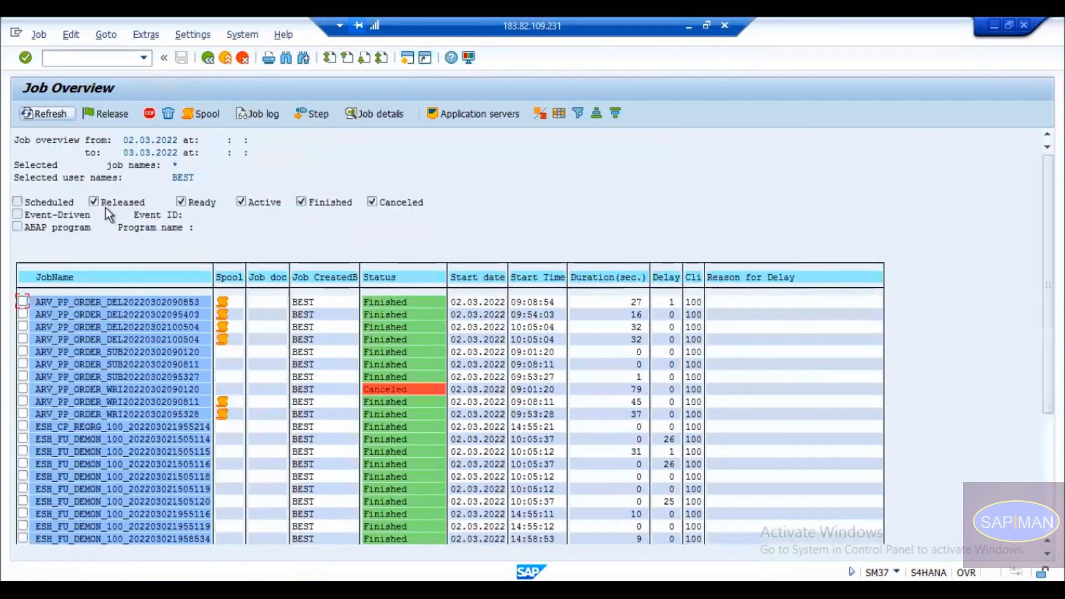
scroll(428, 354, "down", 2)
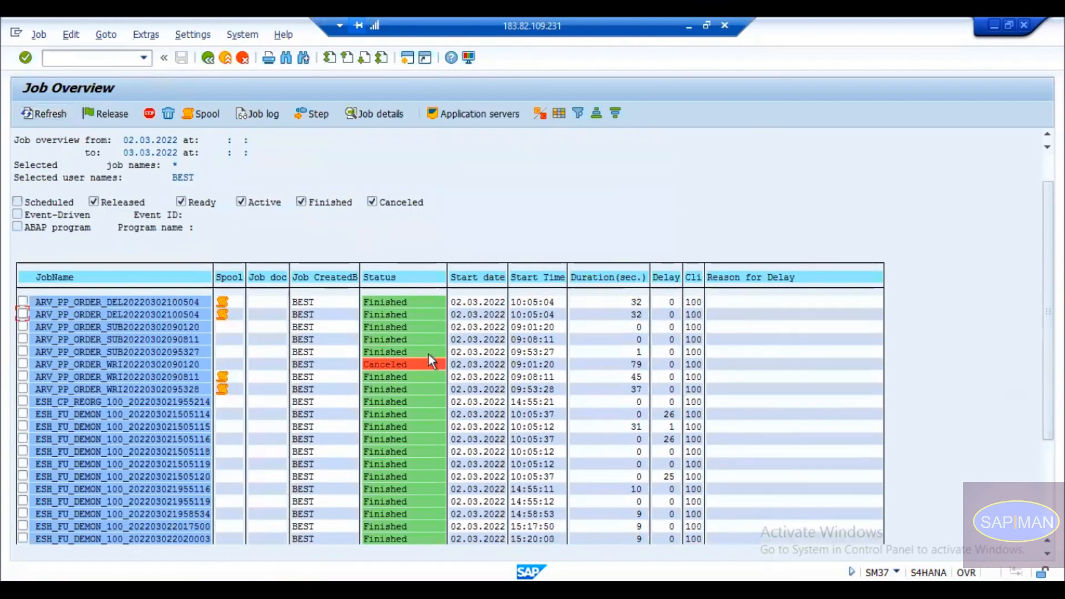
left_click(395, 363)
left_click(147, 361)
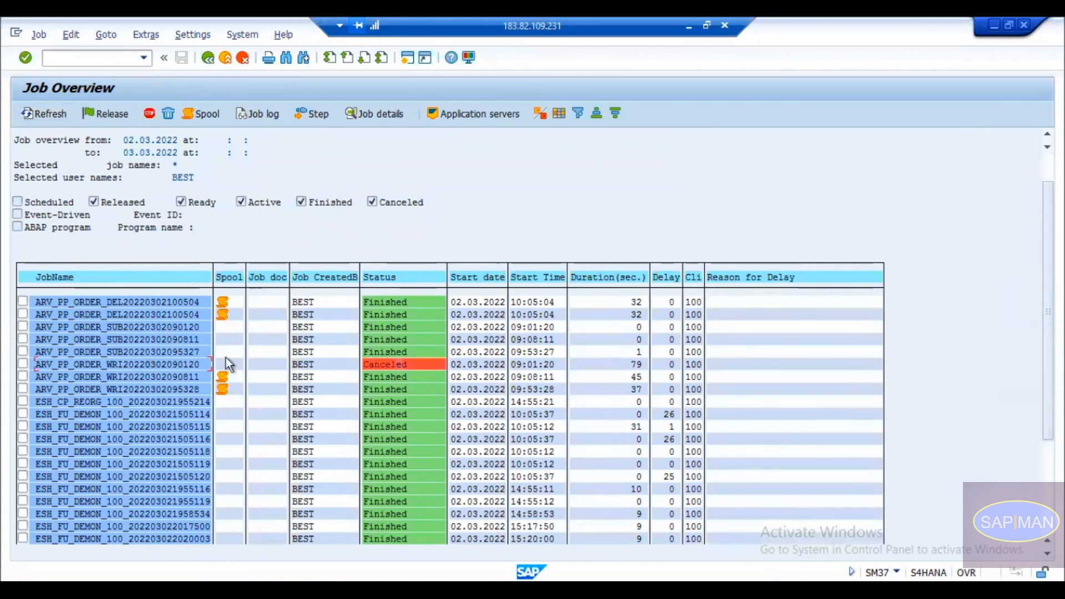
double_click(168, 365)
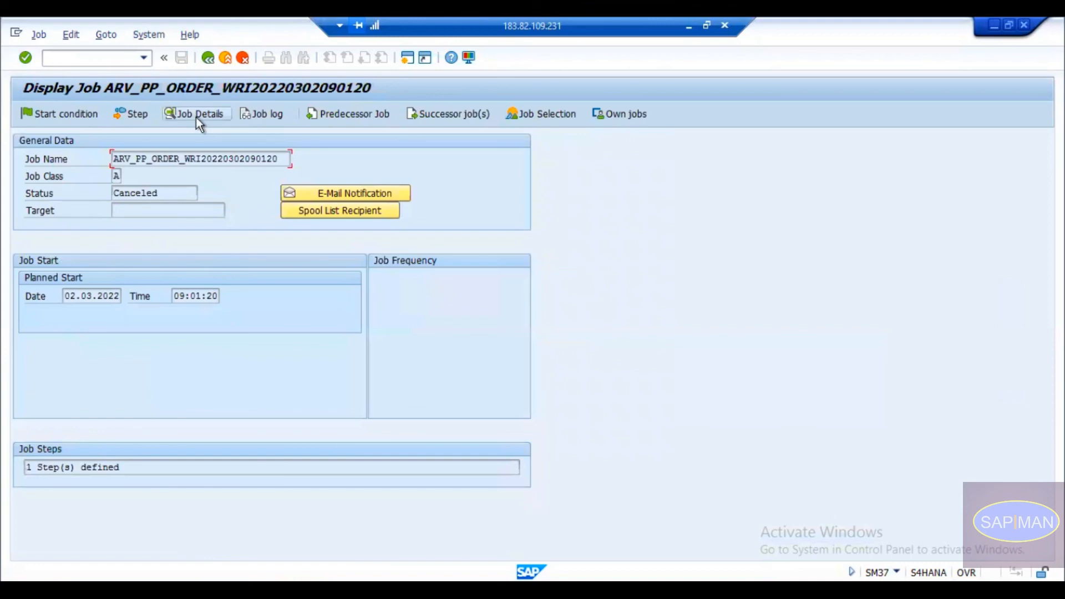
Read the job log messages, from job start down to the 'No such file or directory' error.
left_click(263, 115)
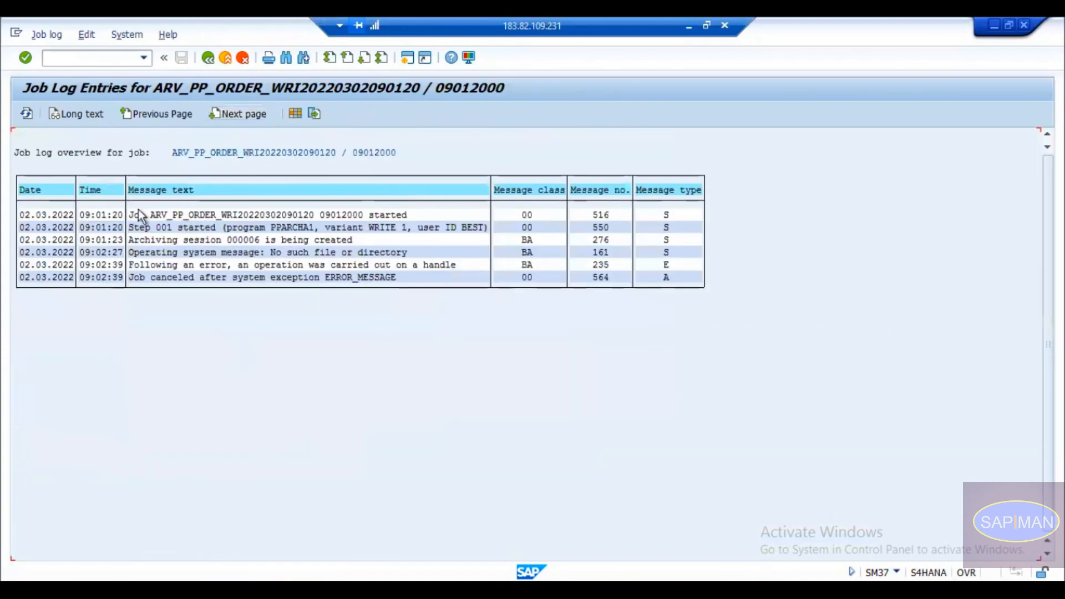
left_click(280, 215)
left_click(414, 215)
left_click(187, 228)
left_click(344, 228)
left_click(171, 241)
key("Down")
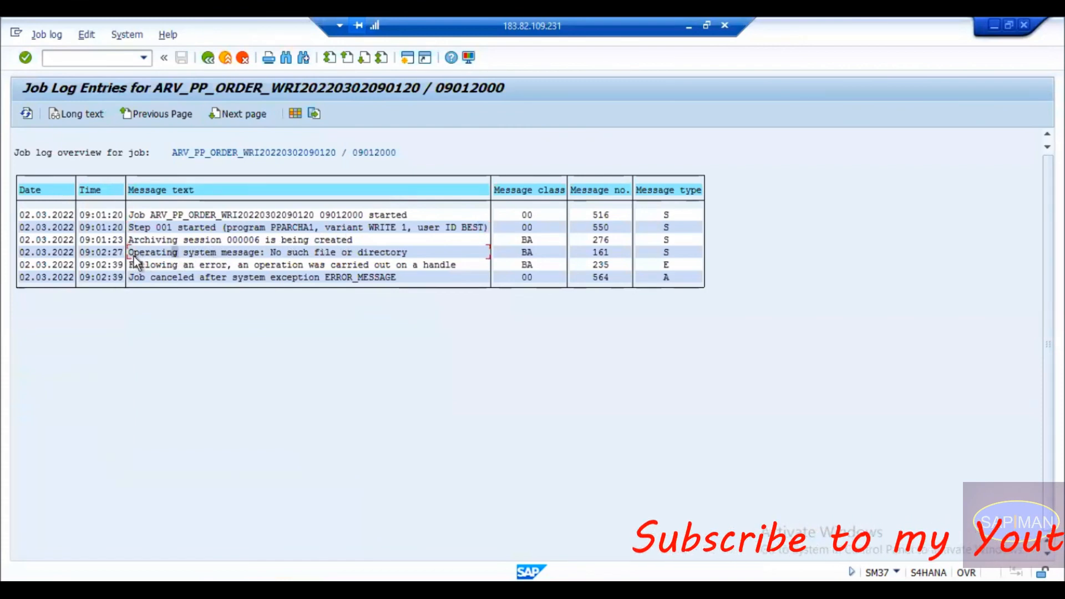
left_click(254, 255)
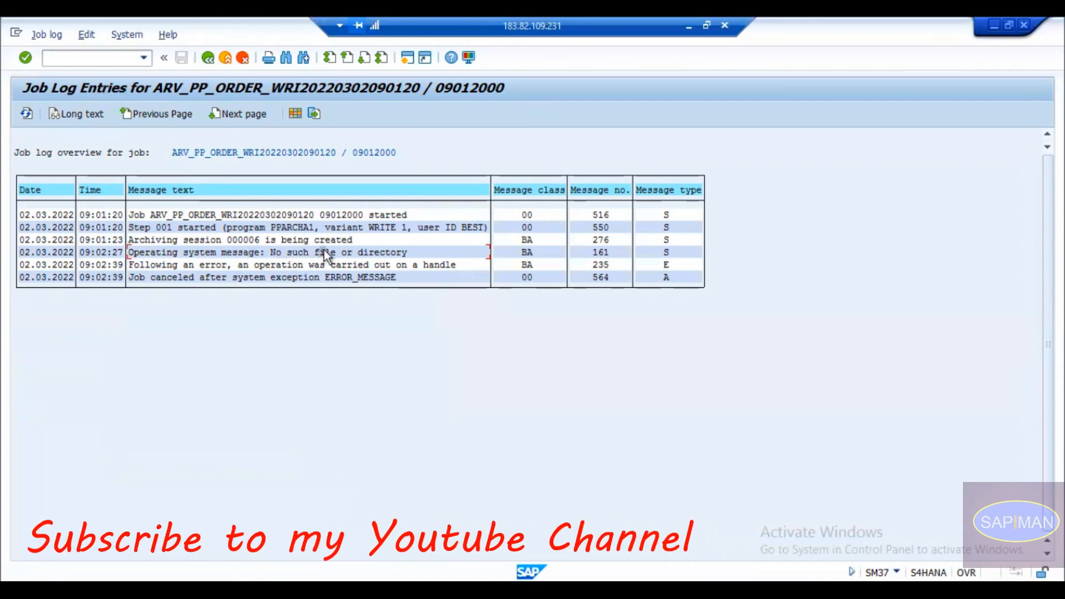